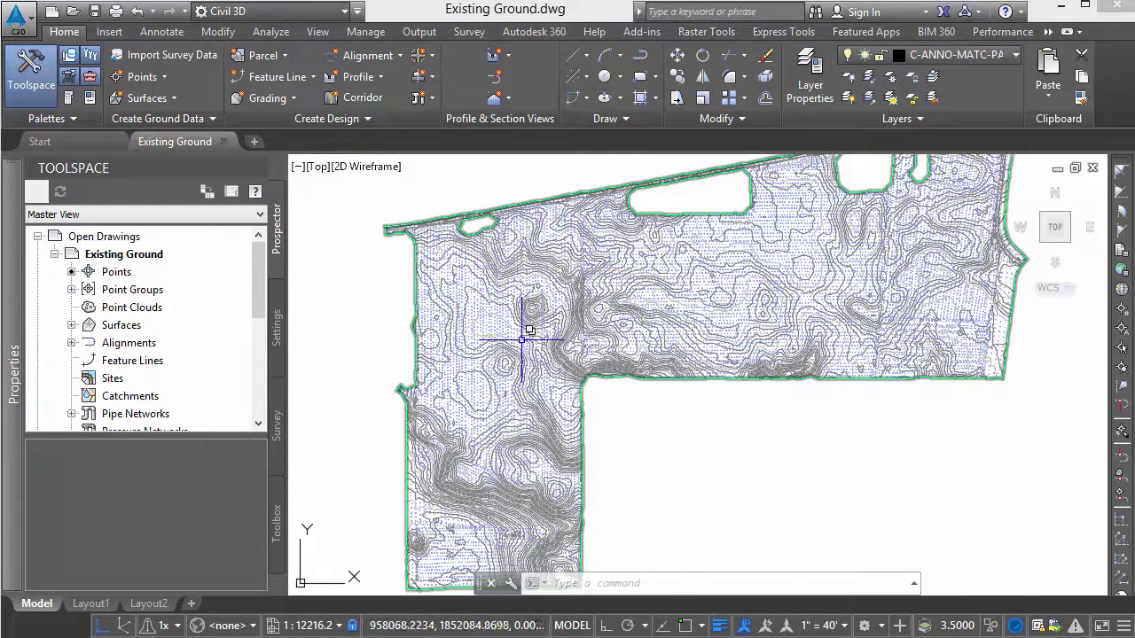
Step: Pan and zoom to bring the Existing Ground hilltop to the middle of the view
{"action": "mouse_move", "coordinate": [513, 324]}
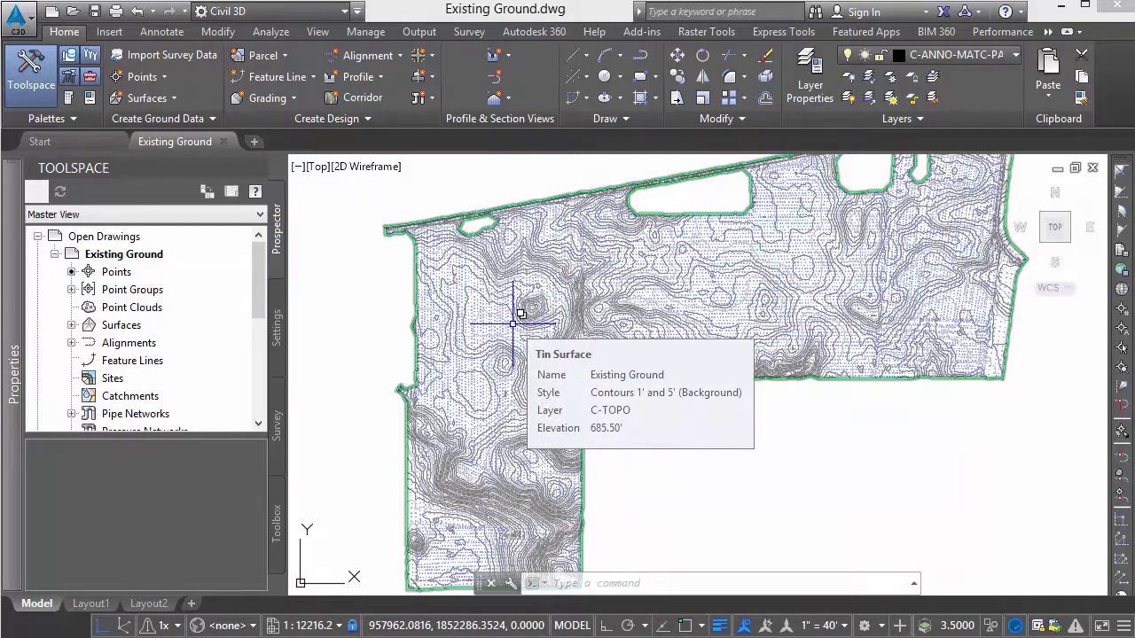
{"action": "scroll", "coordinate": [514, 326], "scroll_direction": "up", "scroll_amount": 6}
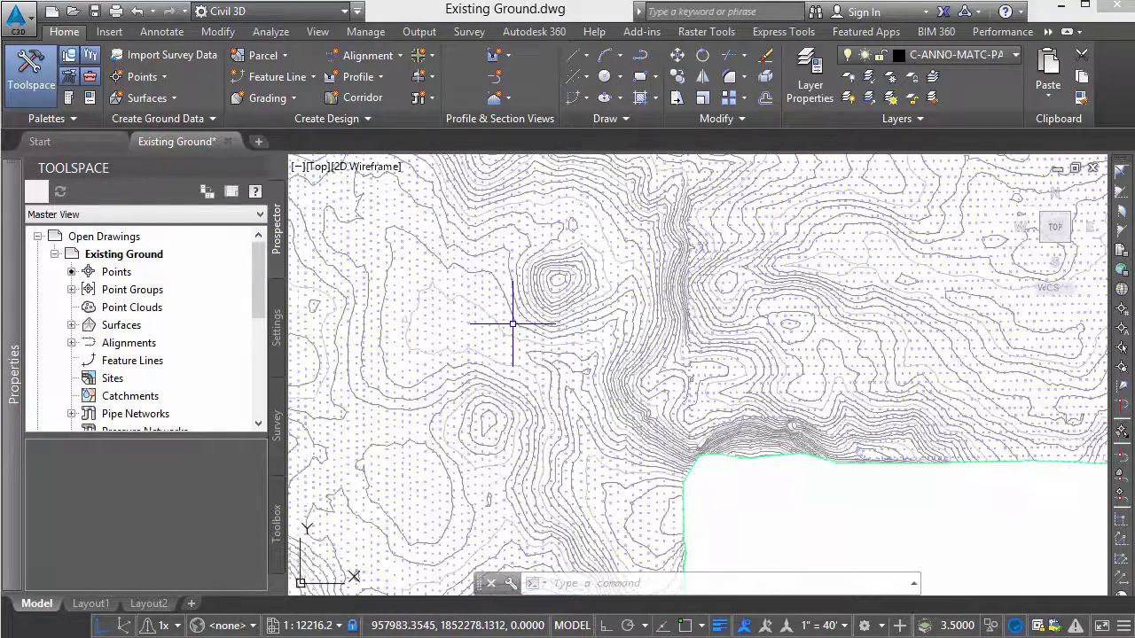
{"action": "middle_click_drag", "start_coordinate": [548, 330], "coordinate": [547, 405]}
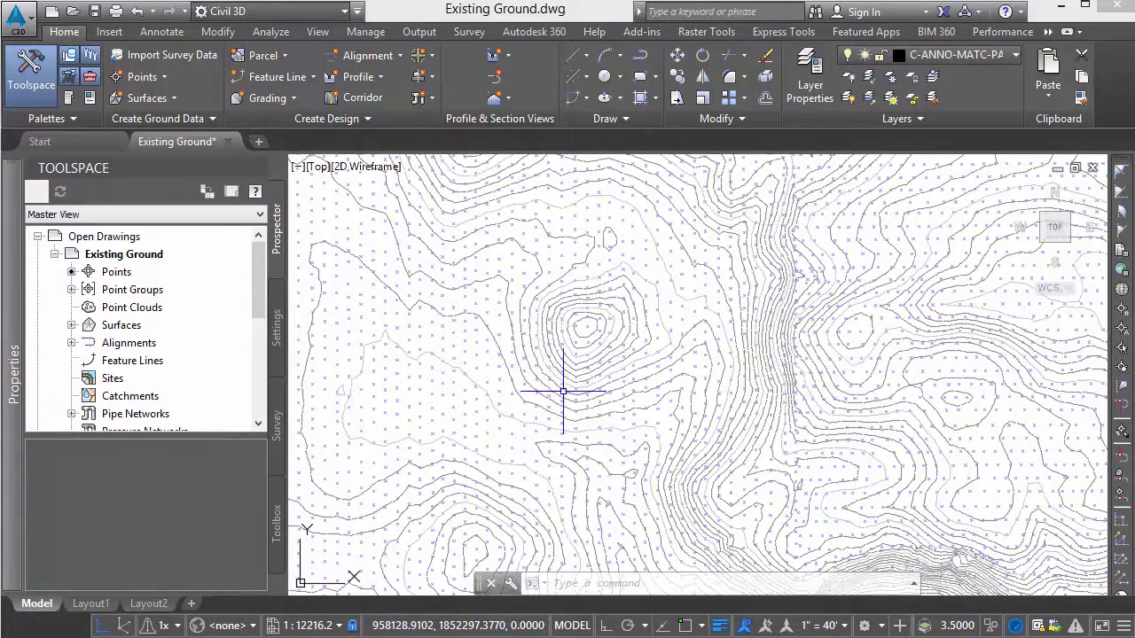
{"action": "scroll", "coordinate": [562, 385], "scroll_direction": "down", "scroll_amount": 2}
{"action": "scroll", "coordinate": [572, 415], "scroll_direction": "down", "scroll_amount": 3}
{"action": "middle_click_drag", "start_coordinate": [573, 415], "coordinate": [612, 291]}
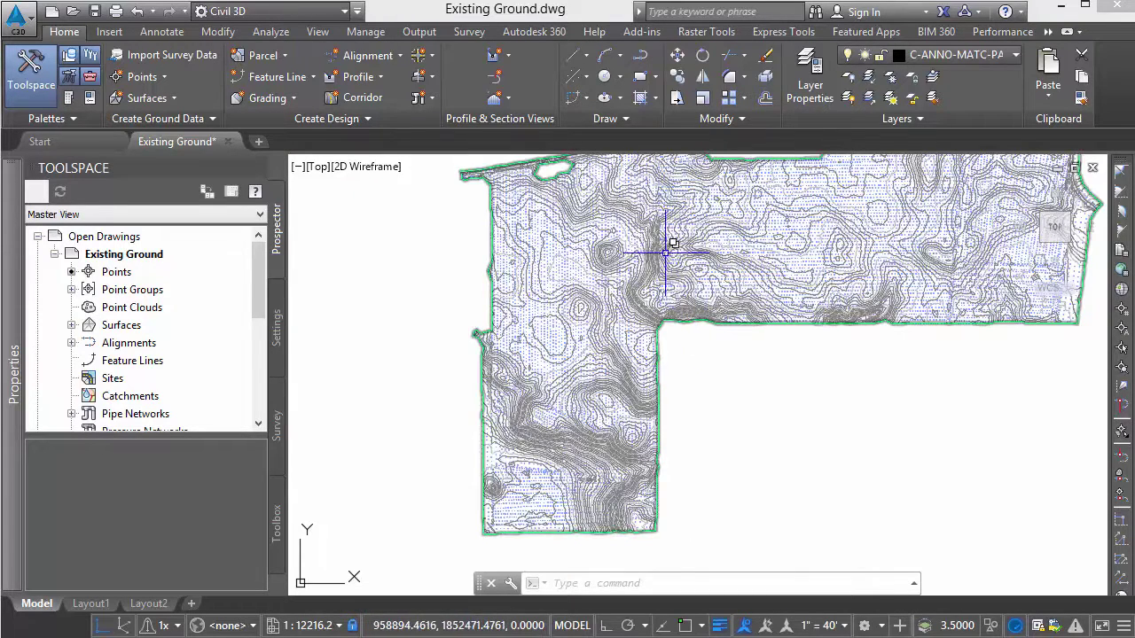
{"action": "mouse_move", "coordinate": [664, 245]}
{"action": "middle_mouse_down"}
{"action": "mouse_move", "coordinate": [655, 275]}
{"action": "mouse_move", "coordinate": [621, 299]}
{"action": "middle_mouse_up"}
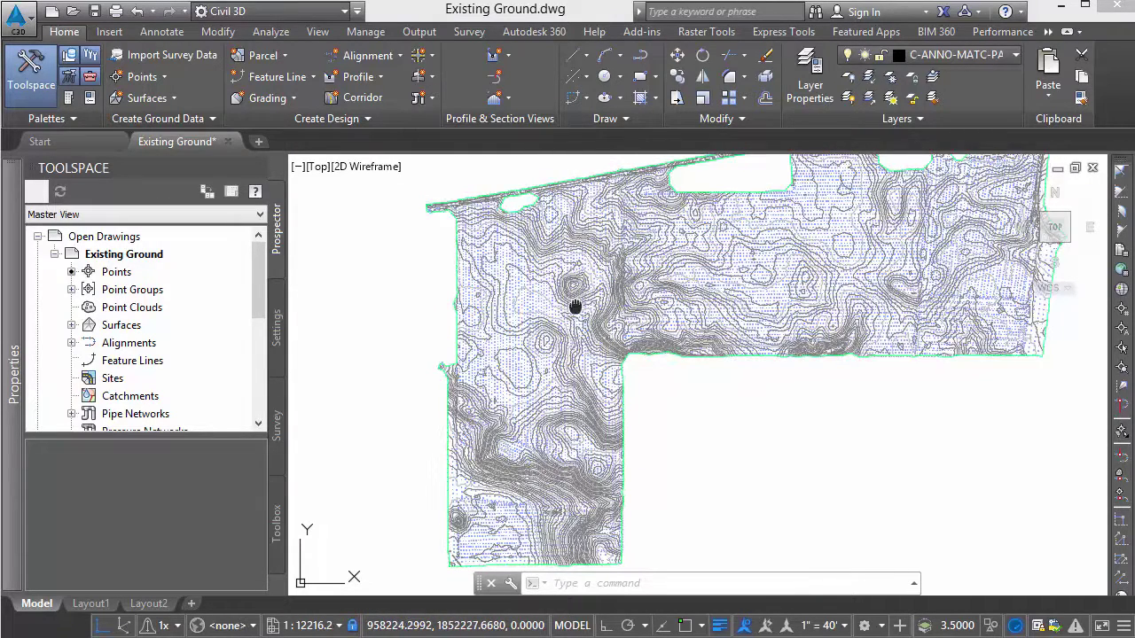
{"action": "scroll", "coordinate": [579, 290], "scroll_direction": "up", "scroll_amount": 3}
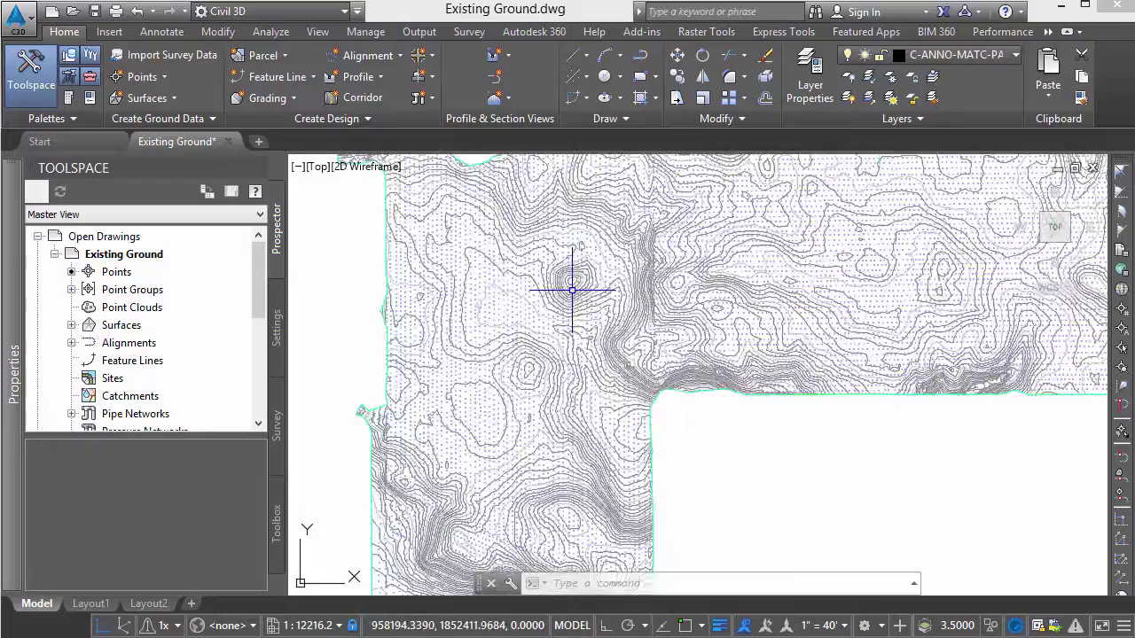
{"action": "scroll", "coordinate": [573, 293], "scroll_direction": "up", "scroll_amount": 2}
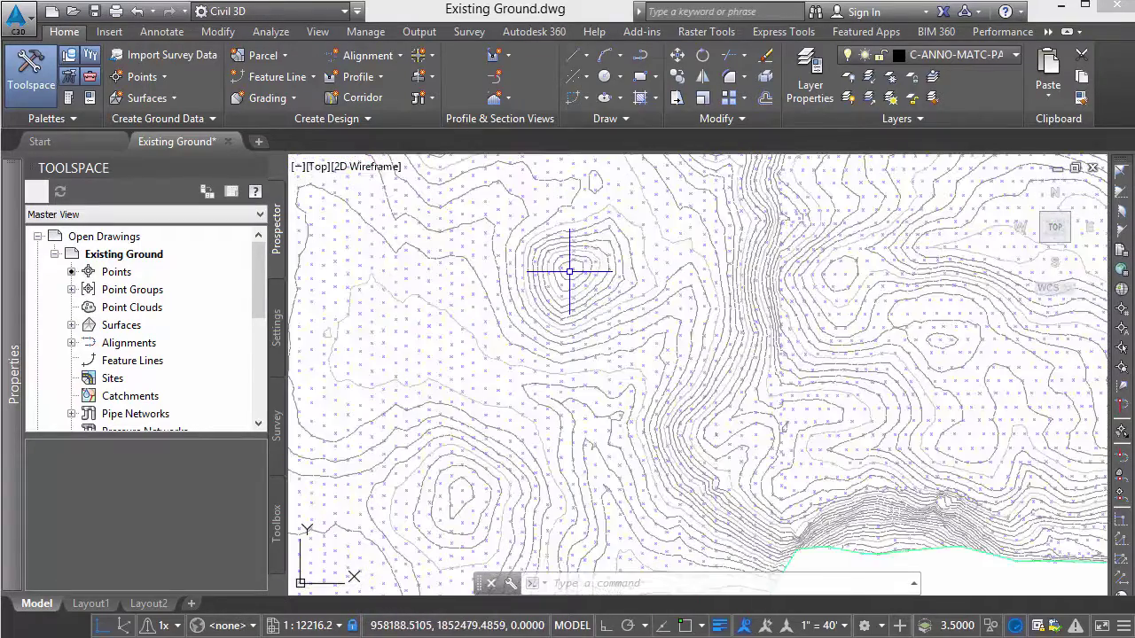
{"action": "mouse_move", "coordinate": [596, 274]}
{"action": "middle_mouse_down"}
{"action": "mouse_move", "coordinate": [595, 260]}
{"action": "mouse_move", "coordinate": [615, 329]}
{"action": "mouse_move", "coordinate": [661, 331]}
{"action": "middle_mouse_up"}
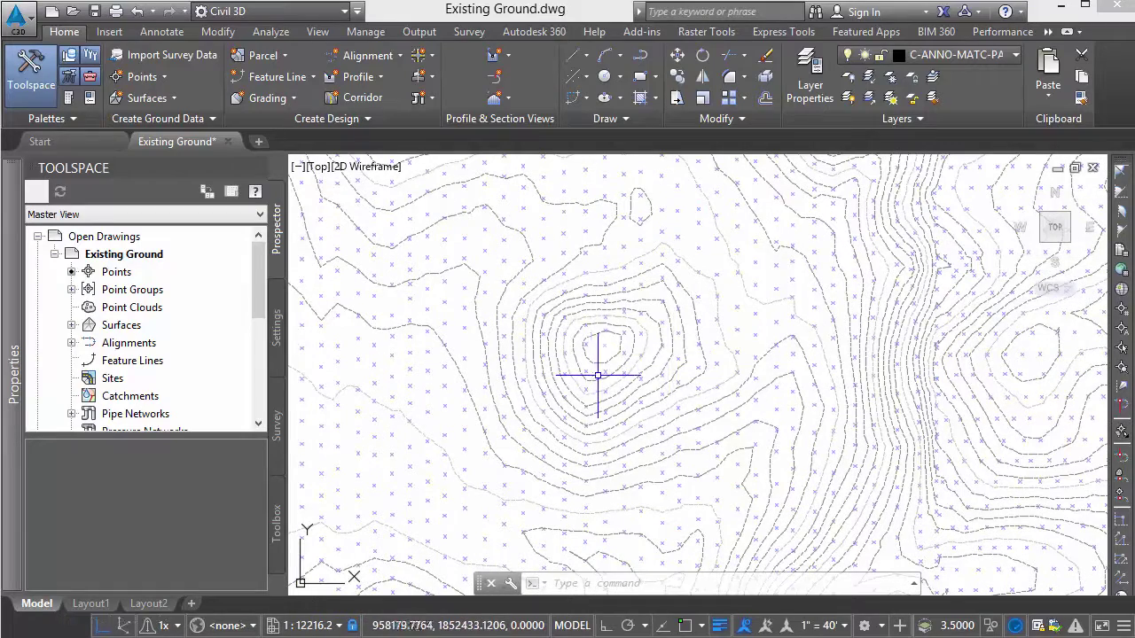
Step: Try Create Cropped Surface, dismiss the must-save warning, save the drawing, and reselect the surface
{"action": "left_click", "coordinate": [675, 277]}
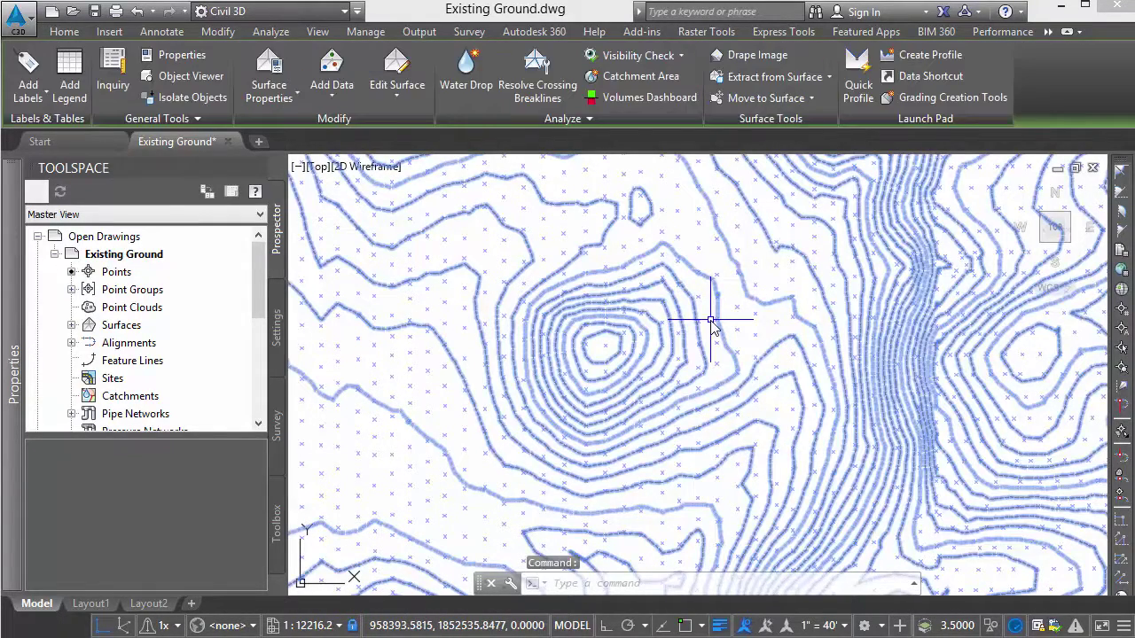
{"action": "mouse_move", "coordinate": [714, 326]}
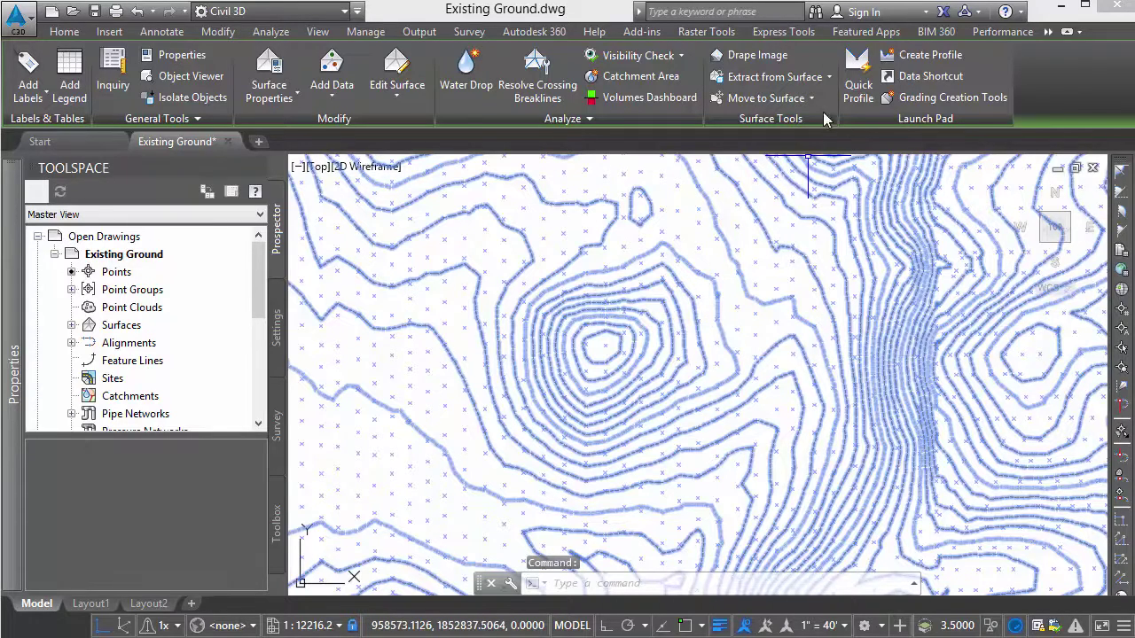
{"action": "left_click", "coordinate": [827, 77]}
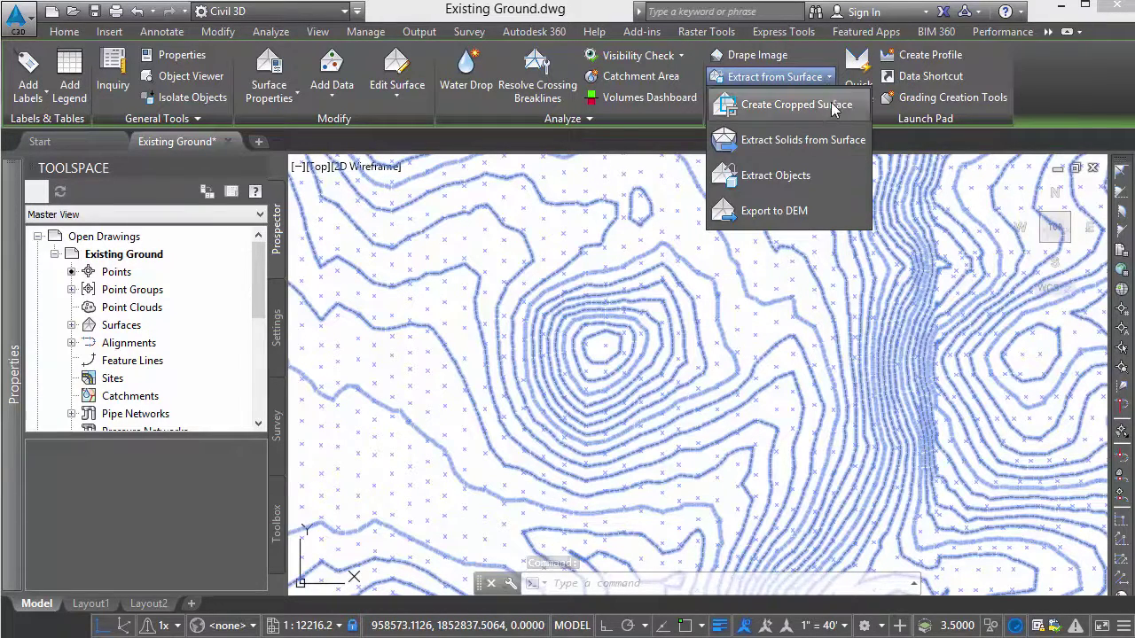
{"action": "left_click", "coordinate": [847, 106]}
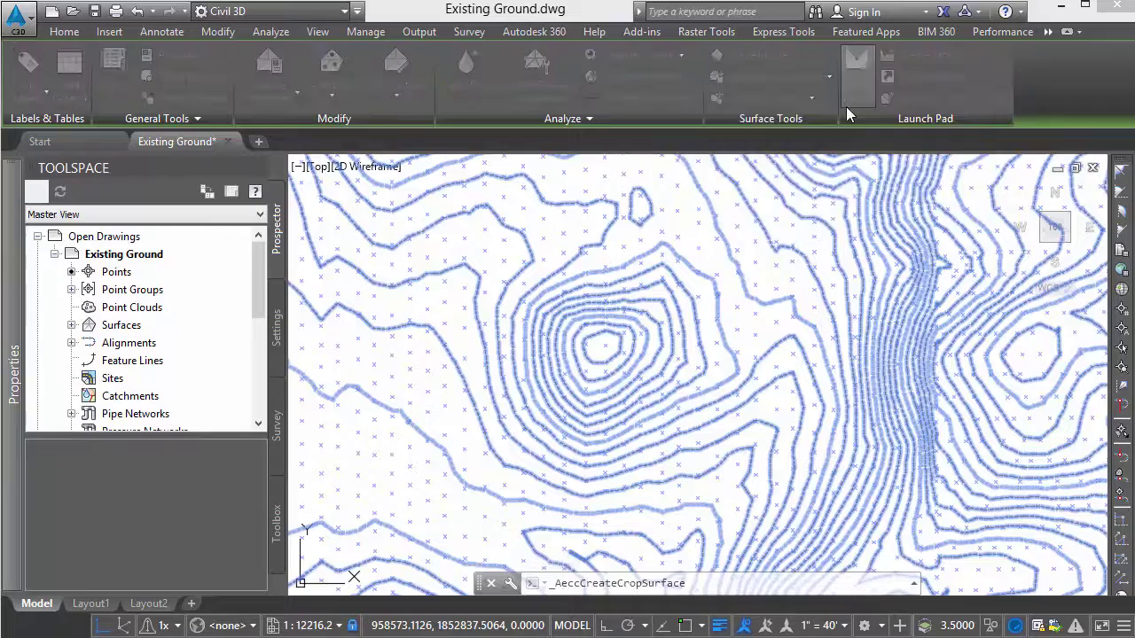
{"action": "left_click", "coordinate": [948, 208]}
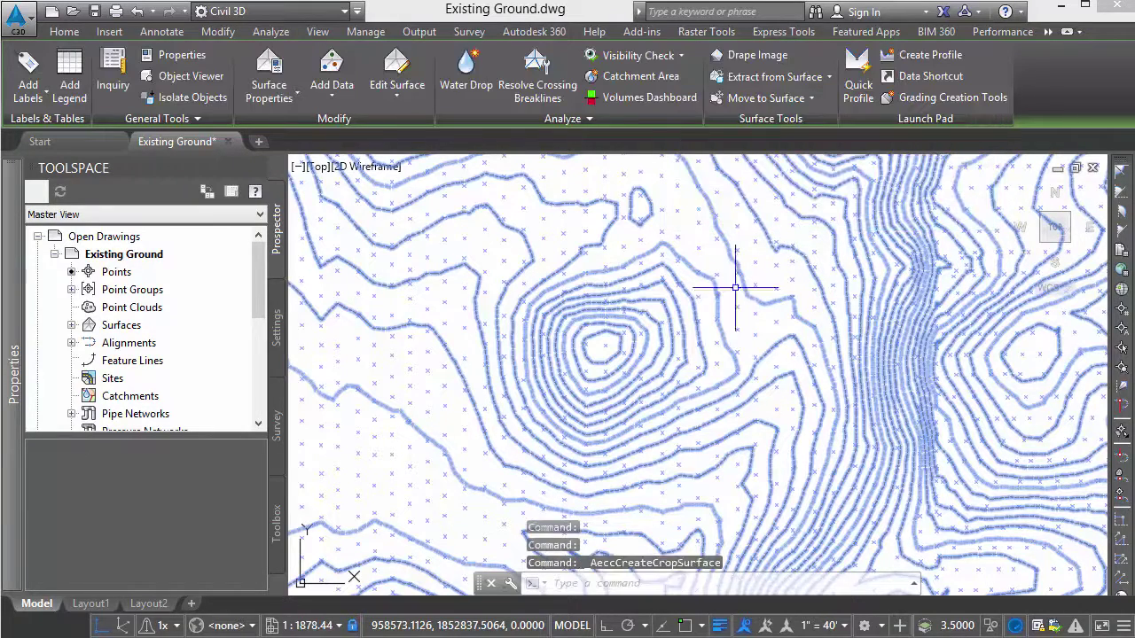
{"action": "left_click", "coordinate": [96, 11]}
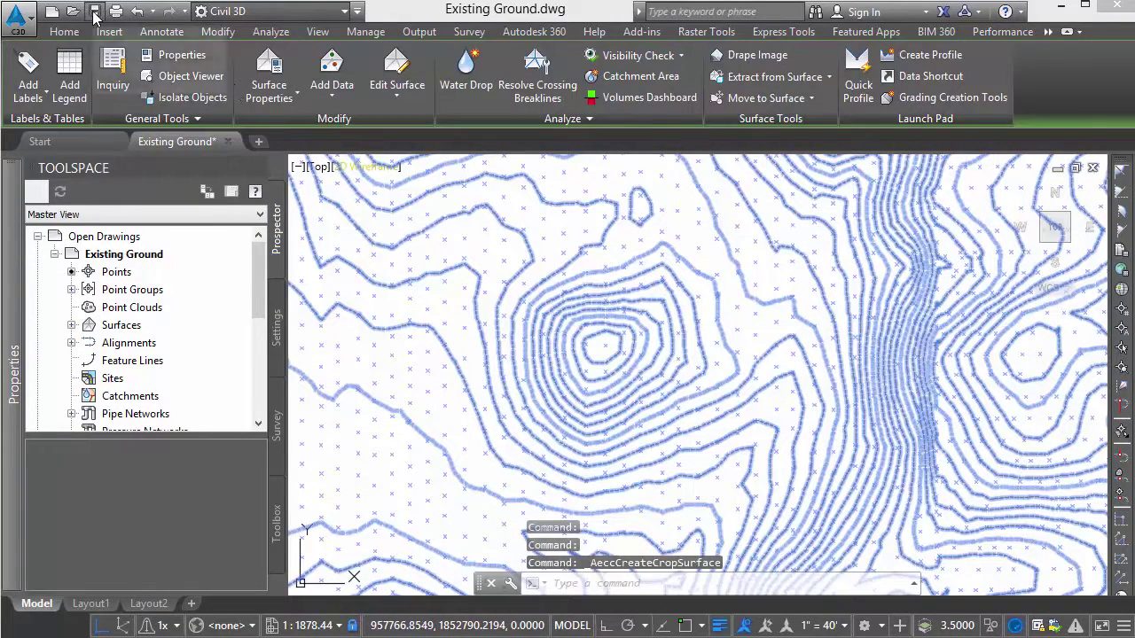
{"action": "left_click", "coordinate": [688, 266]}
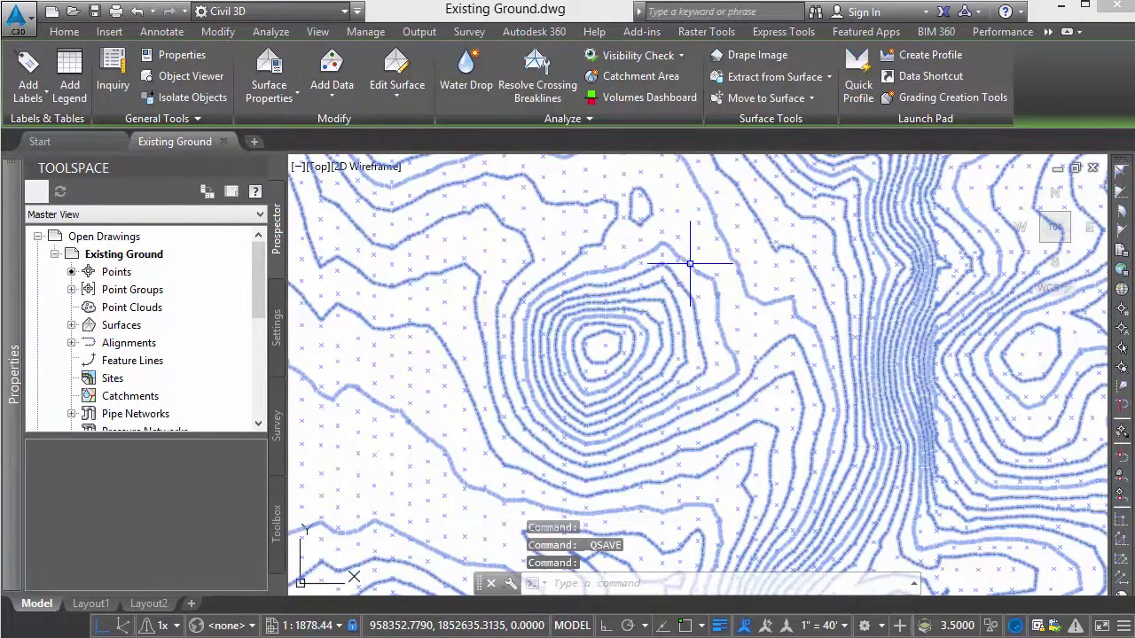
Step: Start Create Cropped Surface and choose Polygon as the crop area method
{"action": "left_click", "coordinate": [827, 79]}
{"action": "left_click", "coordinate": [823, 102]}
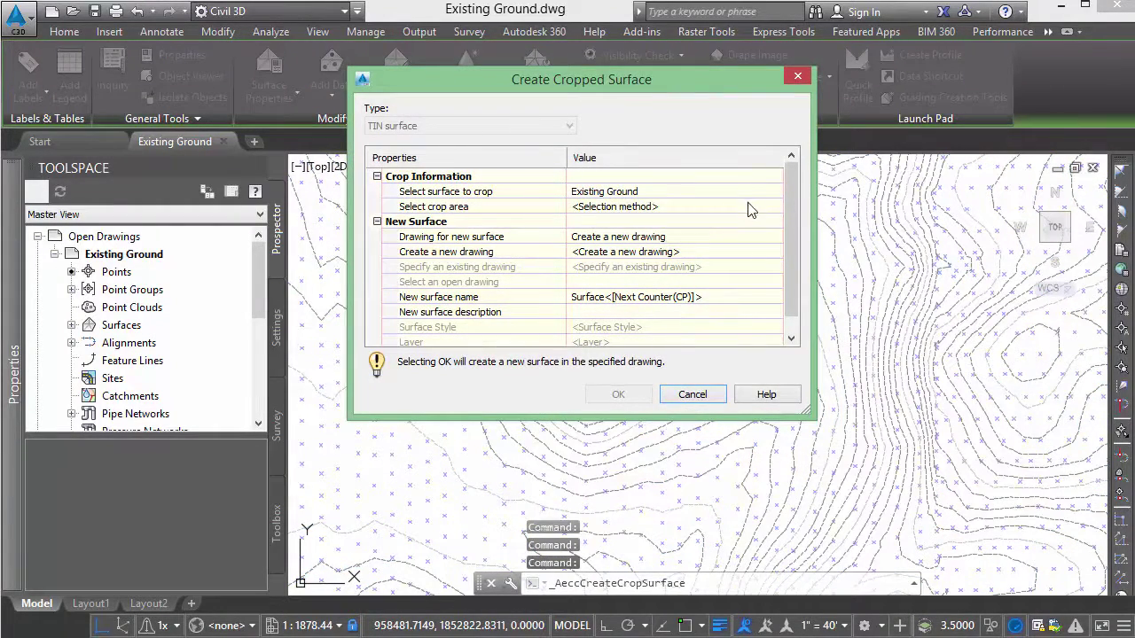
{"action": "left_click", "coordinate": [749, 210]}
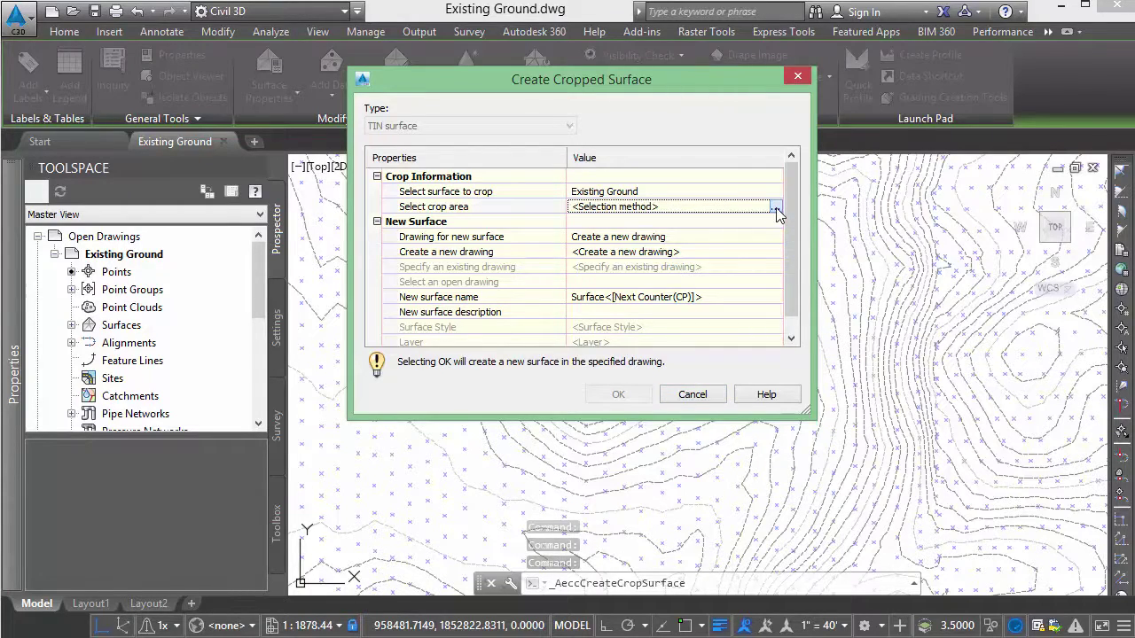
{"action": "left_click", "coordinate": [775, 210]}
{"action": "left_click", "coordinate": [878, 584]}
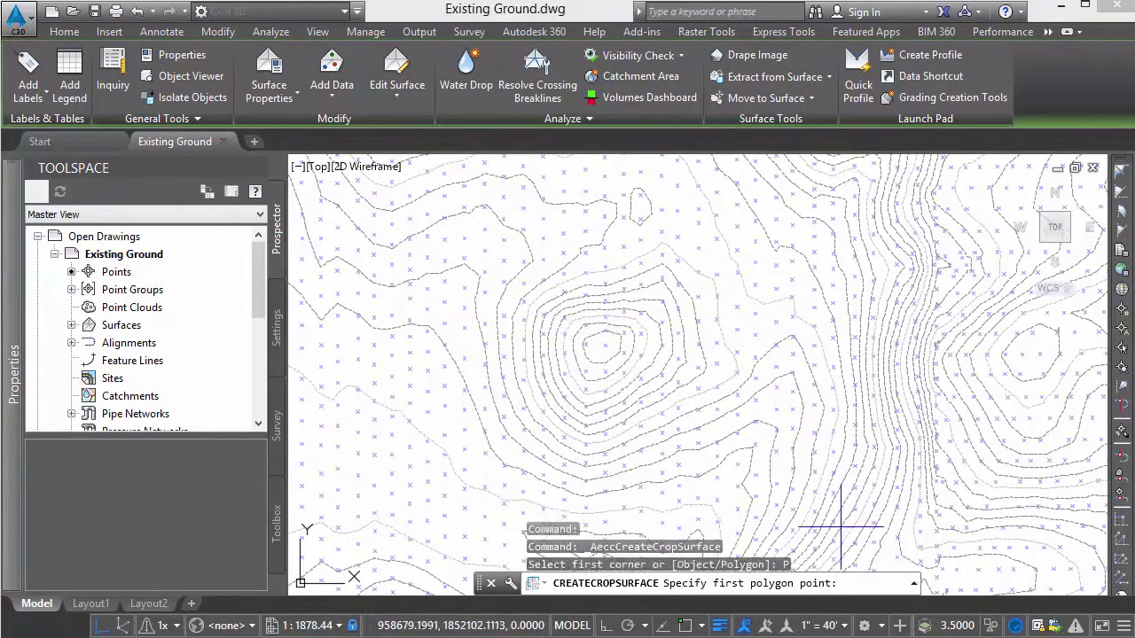
Step: Draw a six-vertex crop polygon around the hilltop and close it
{"action": "left_click", "coordinate": [441, 293]}
{"action": "left_click", "coordinate": [600, 199]}
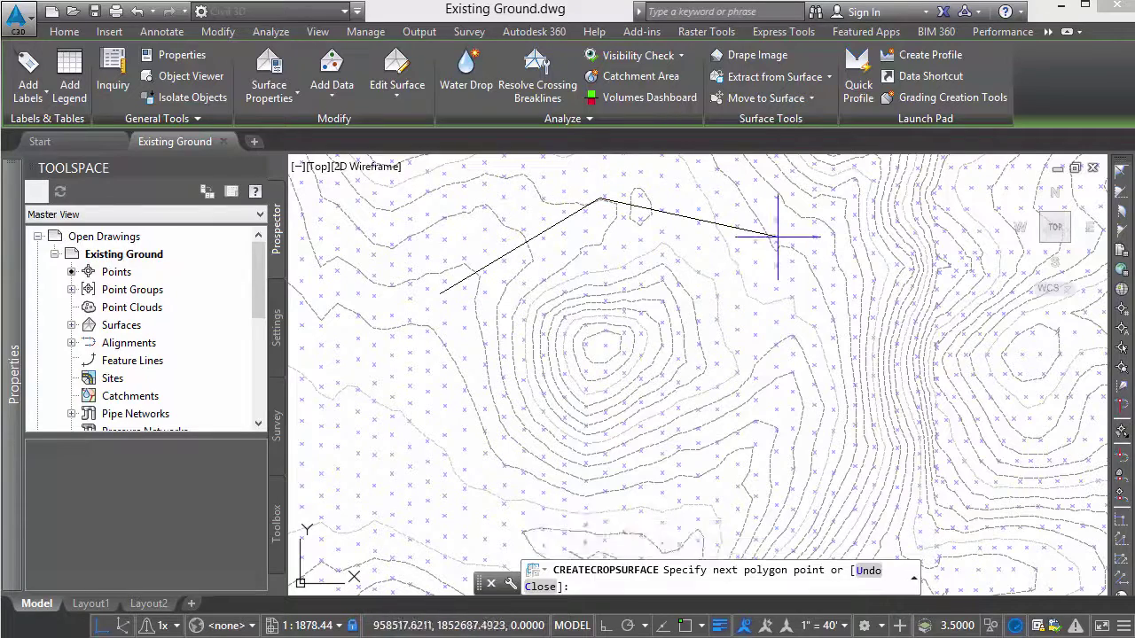
{"action": "left_click", "coordinate": [778, 236]}
{"action": "left_click", "coordinate": [832, 412]}
{"action": "left_click", "coordinate": [685, 486]}
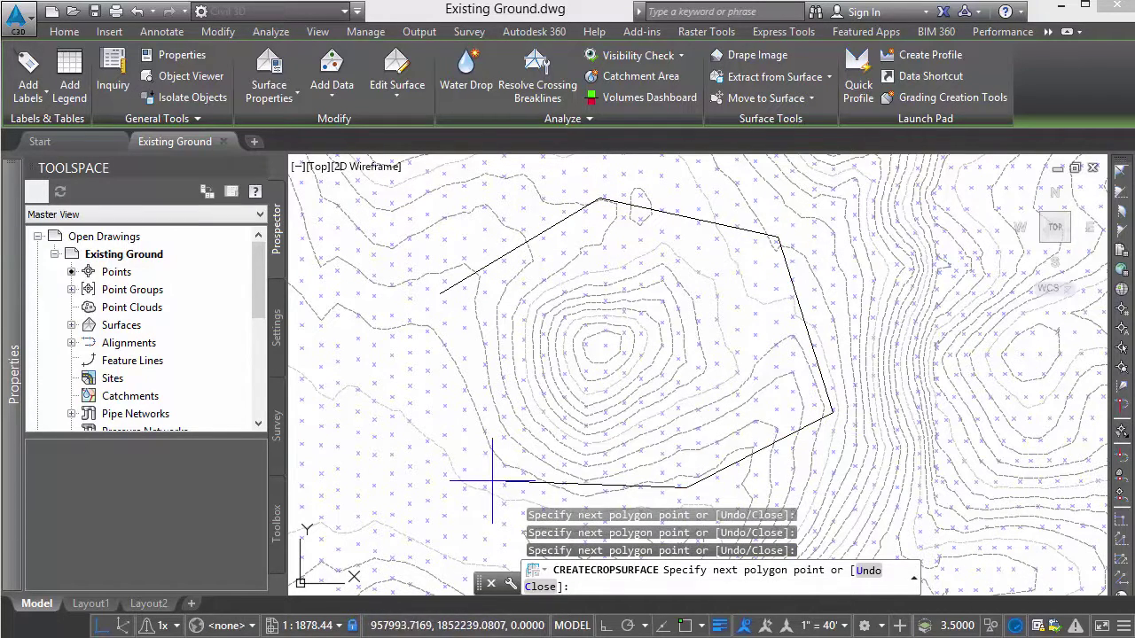
{"action": "left_click", "coordinate": [492, 481]}
{"action": "right_click", "coordinate": [483, 436]}
{"action": "left_click", "coordinate": [507, 527]}
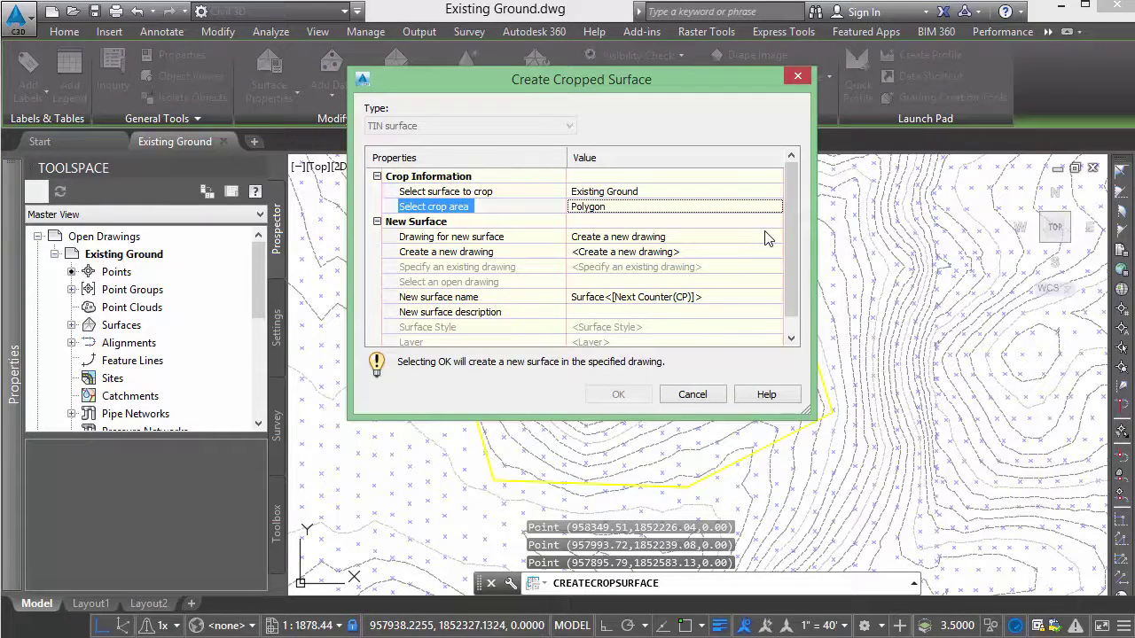
Step: Keep Create a new drawing as target, based on the _AutoCAD Civil 3D (Imperial) NCS.dwt template
{"action": "left_click", "coordinate": [766, 237]}
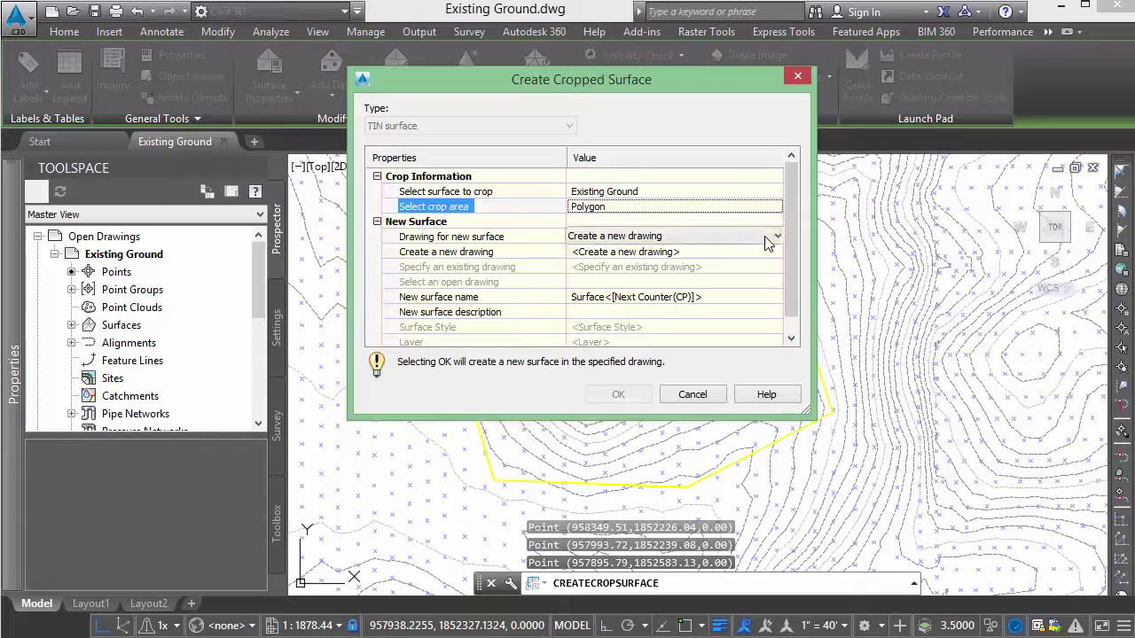
{"action": "left_click", "coordinate": [777, 235]}
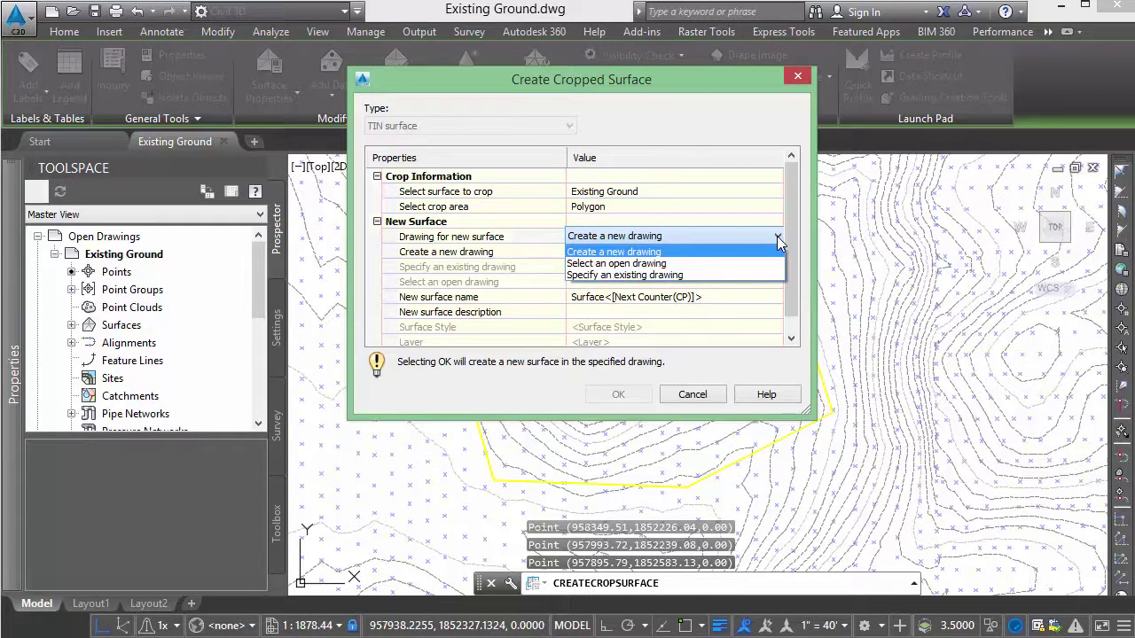
{"action": "left_click", "coordinate": [757, 252]}
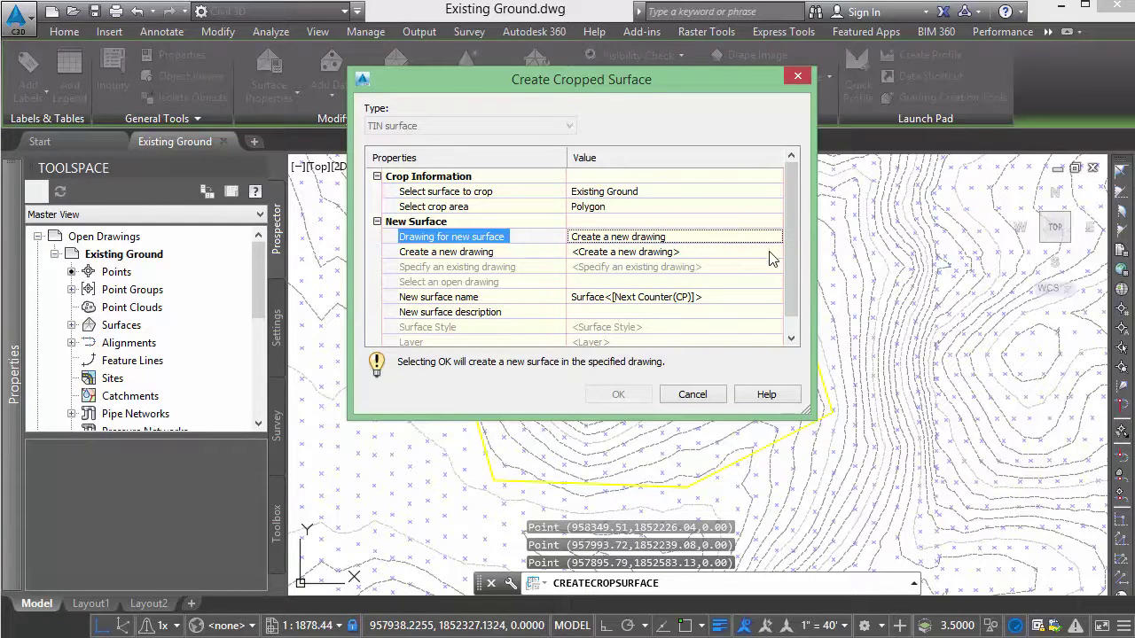
{"action": "left_click", "coordinate": [770, 255]}
{"action": "left_click", "coordinate": [777, 252]}
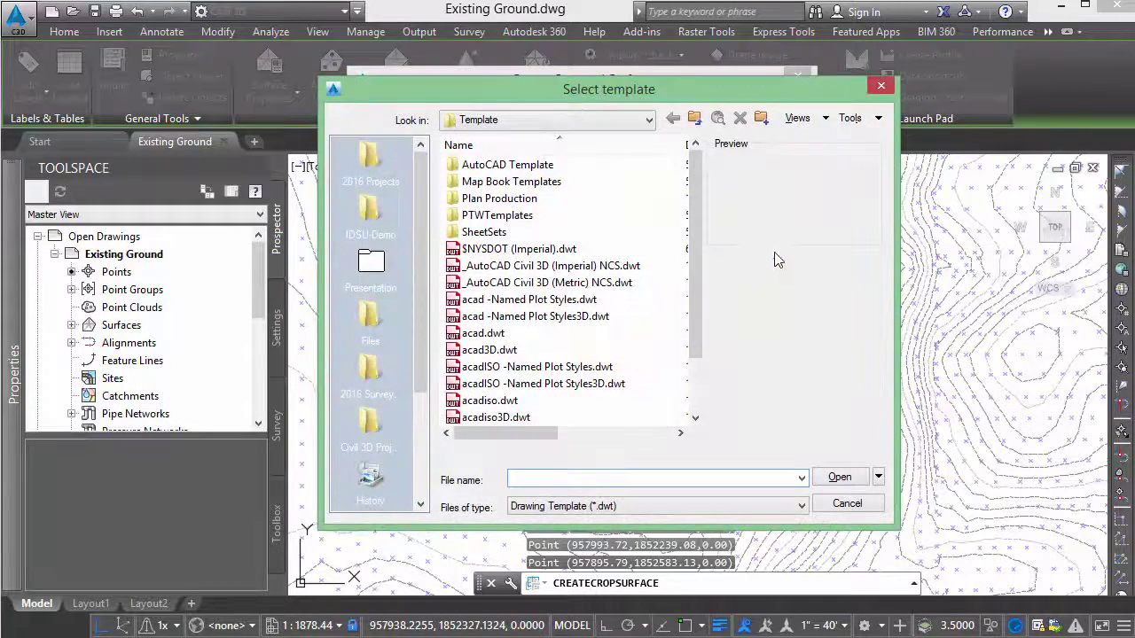
{"action": "left_click", "coordinate": [605, 270]}
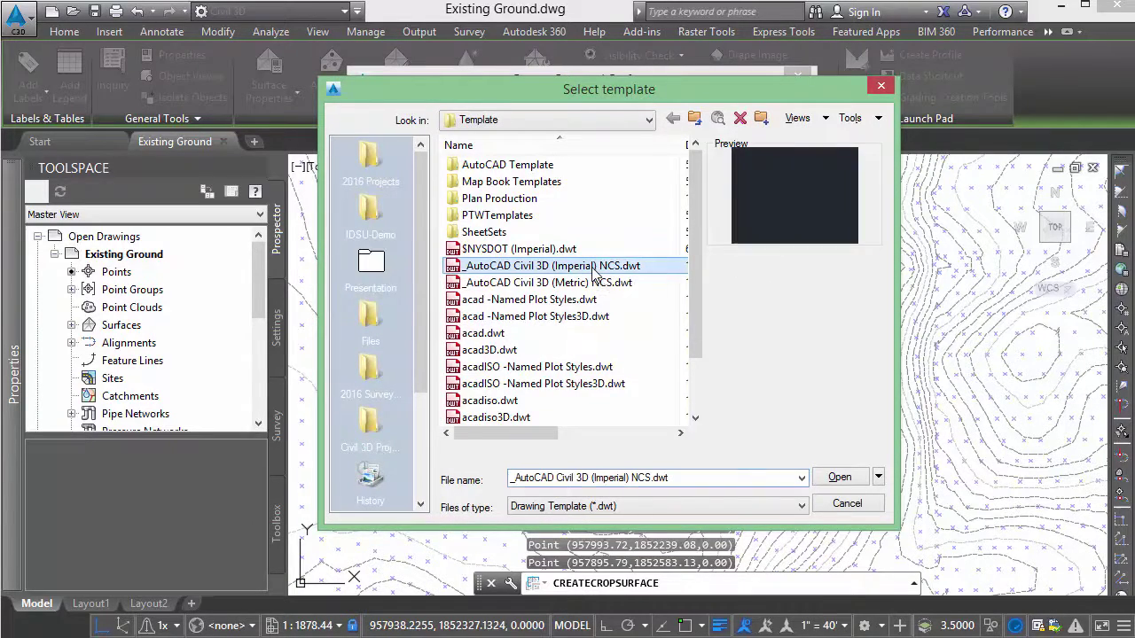
{"action": "left_click", "coordinate": [839, 478]}
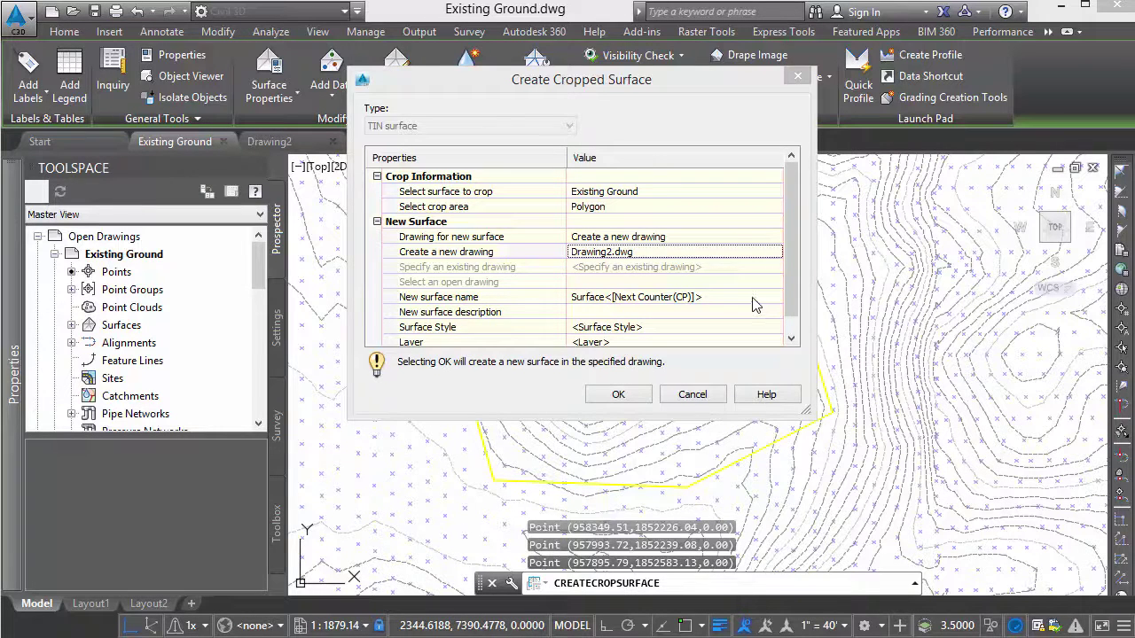
Step: Name the surface North, style it Contours 1' and 5' (Design) on layer C-Topo, and create it
{"action": "left_click", "coordinate": [760, 297]}
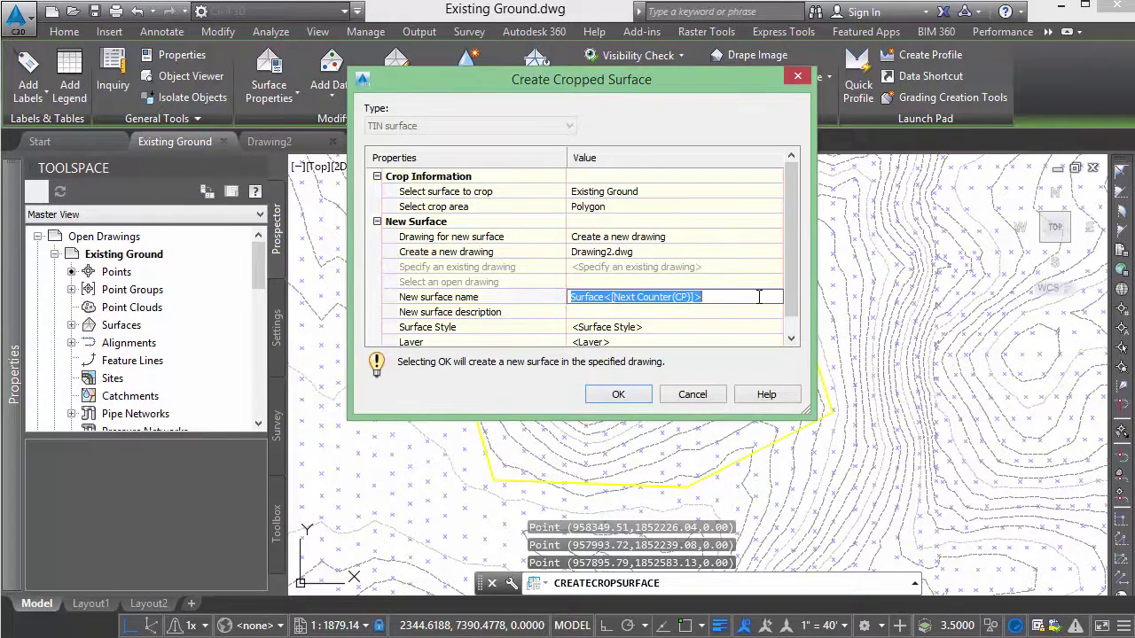
{"action": "type", "text": "North"}
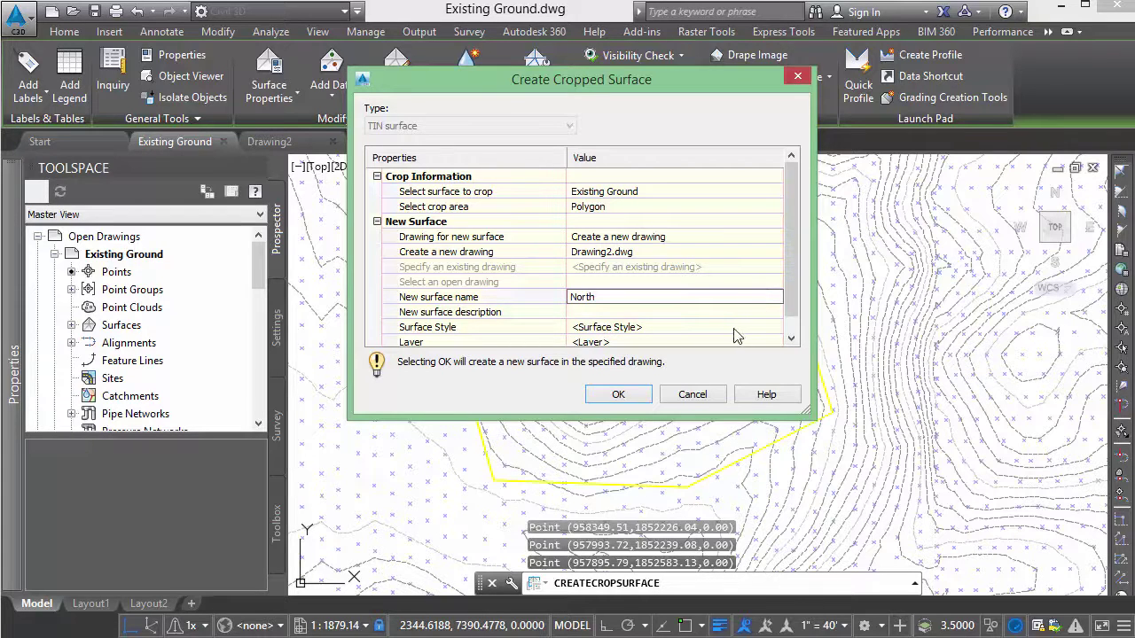
{"action": "key", "text": "Return"}
{"action": "left_click", "coordinate": [736, 331]}
{"action": "left_click", "coordinate": [775, 327]}
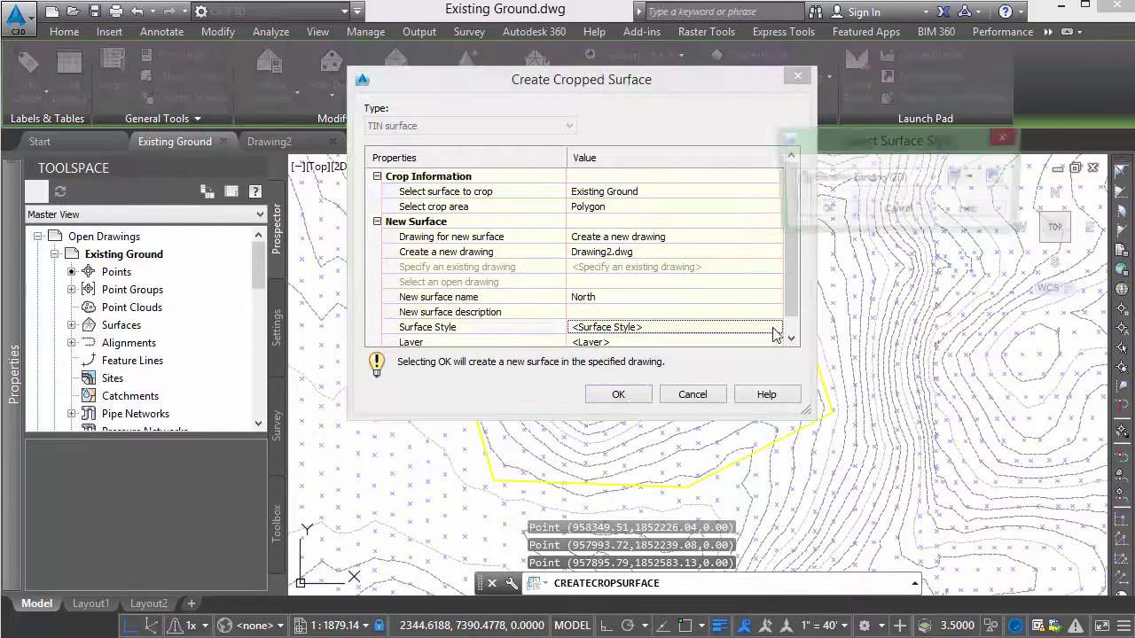
{"action": "left_click", "coordinate": [935, 178]}
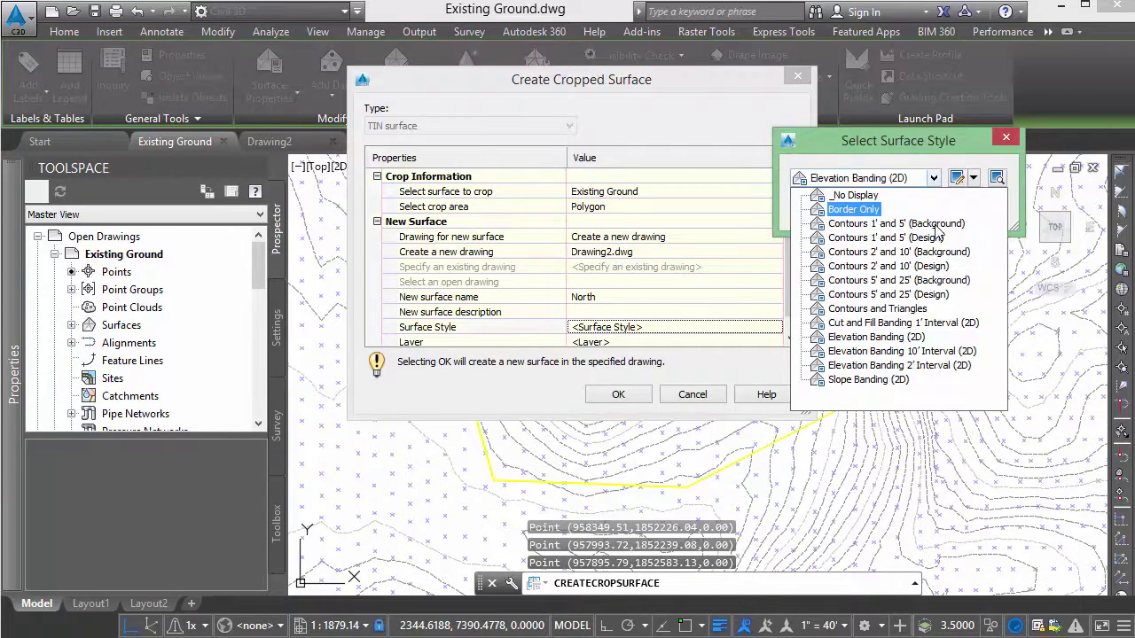
{"action": "left_click", "coordinate": [933, 248]}
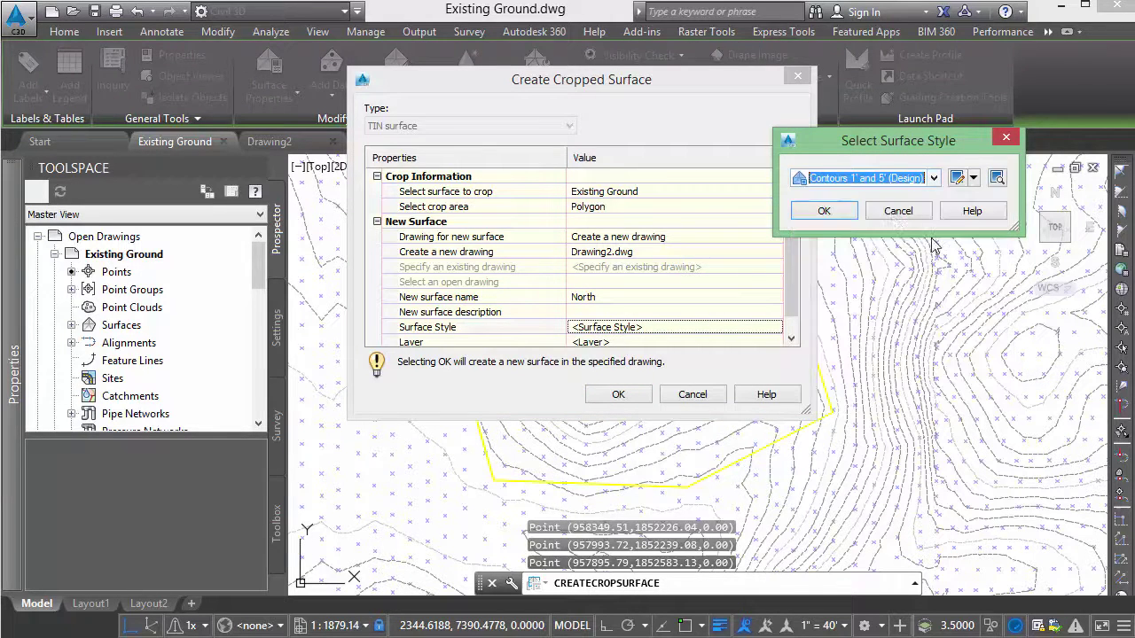
{"action": "left_click", "coordinate": [826, 212]}
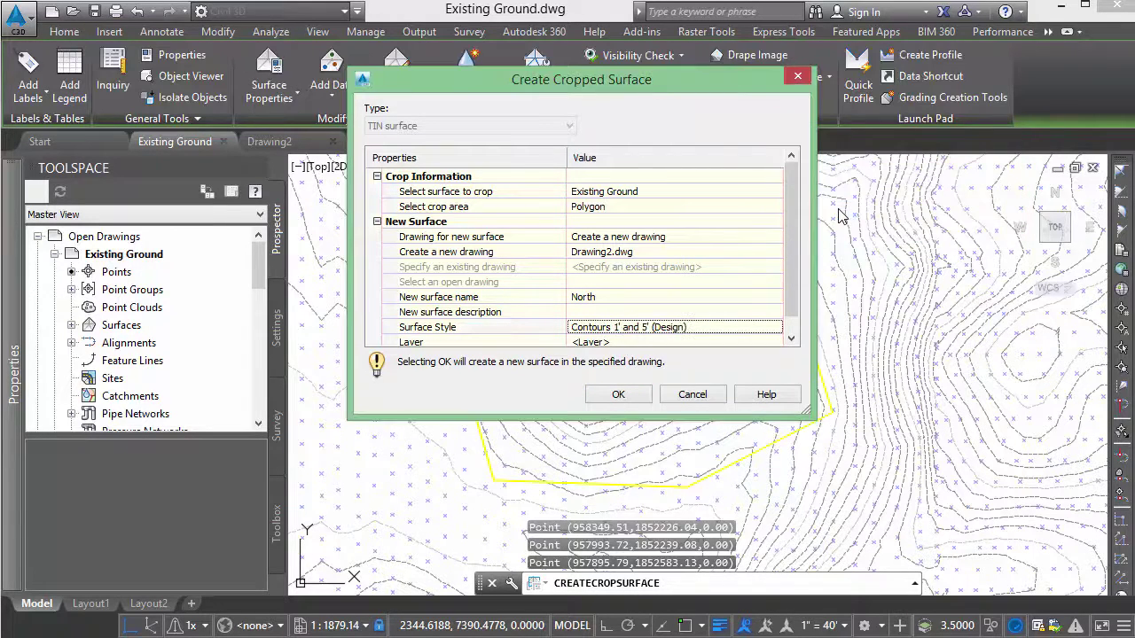
{"action": "left_click", "coordinate": [743, 346]}
{"action": "type", "text": "C-Topo"}
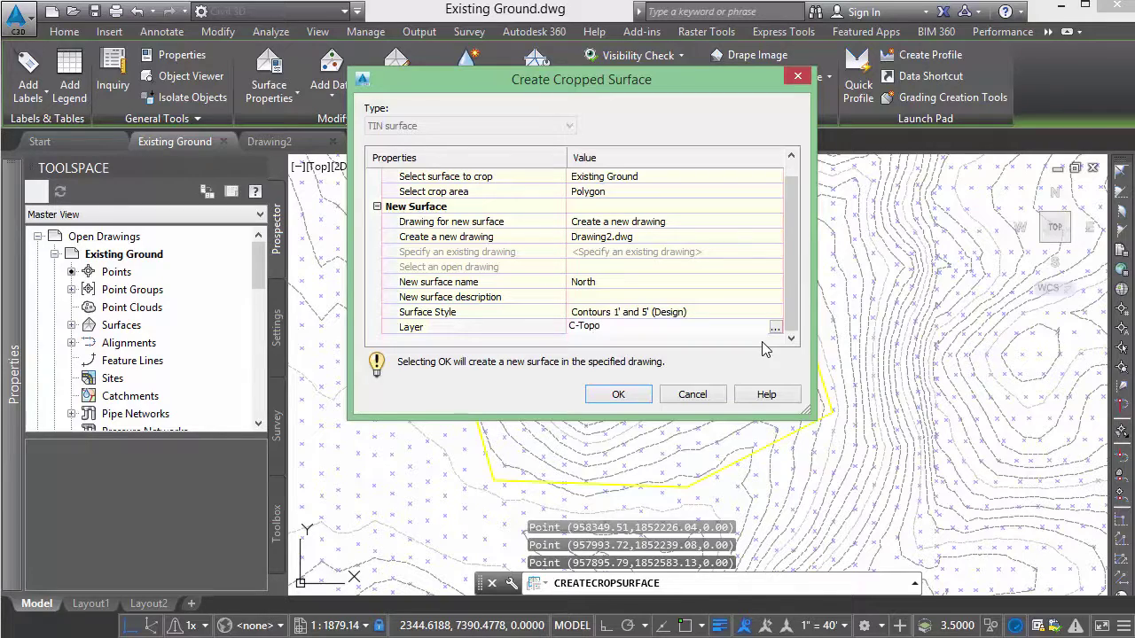
{"action": "left_click", "coordinate": [618, 395]}
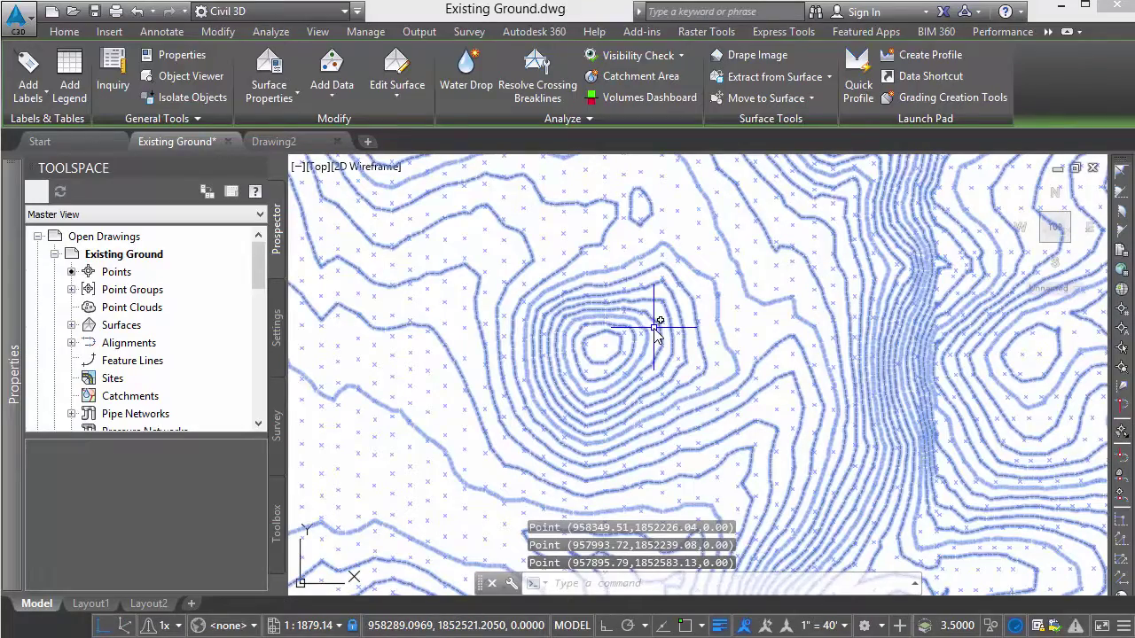
Step: Save the Existing Ground drawing with Ctrl+S after the crop tool's must-save warning
{"action": "scroll", "coordinate": [655, 328], "scroll_direction": "down", "scroll_amount": 2}
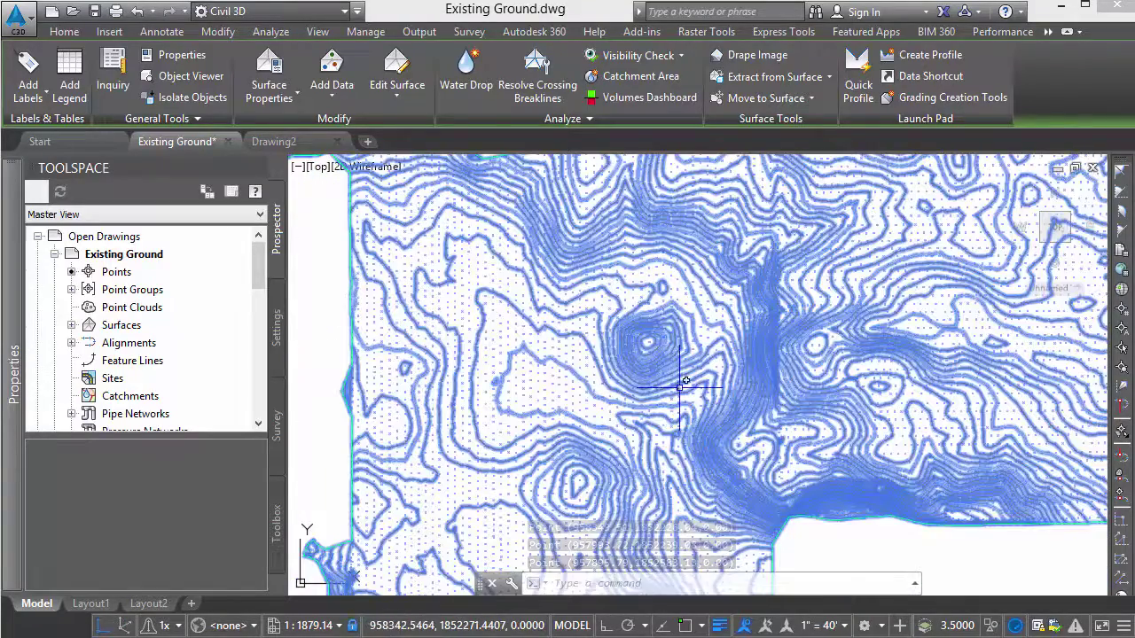
{"action": "middle_click_drag", "start_coordinate": [681, 383], "coordinate": [671, 235]}
{"action": "middle_click_drag", "start_coordinate": [659, 426], "coordinate": [646, 204]}
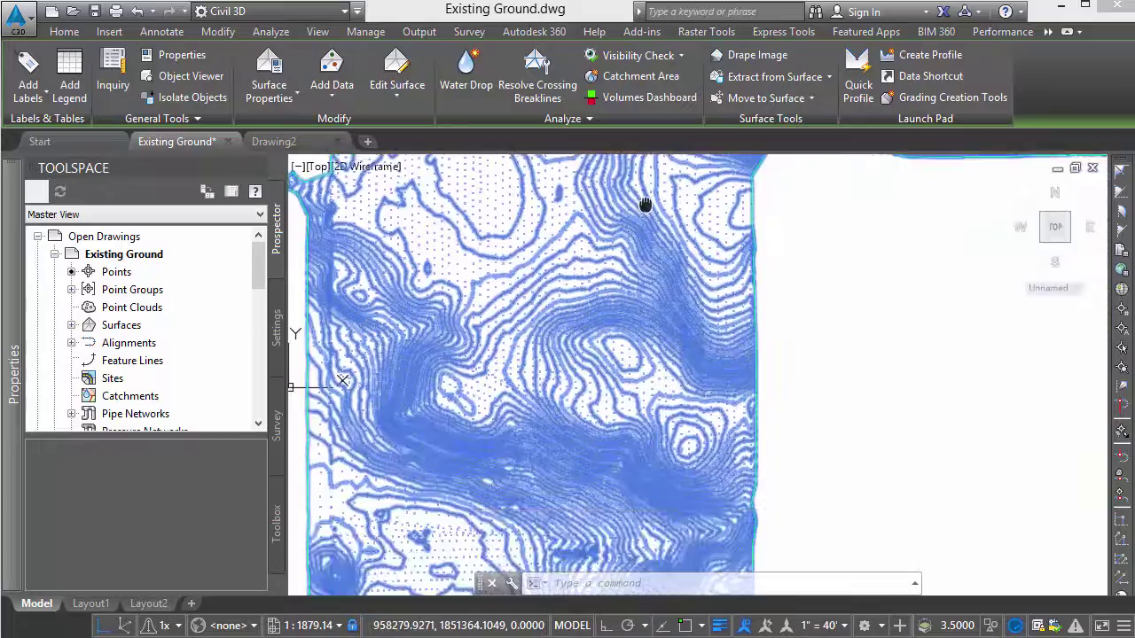
{"action": "scroll", "coordinate": [670, 425], "scroll_direction": "up", "scroll_amount": 4}
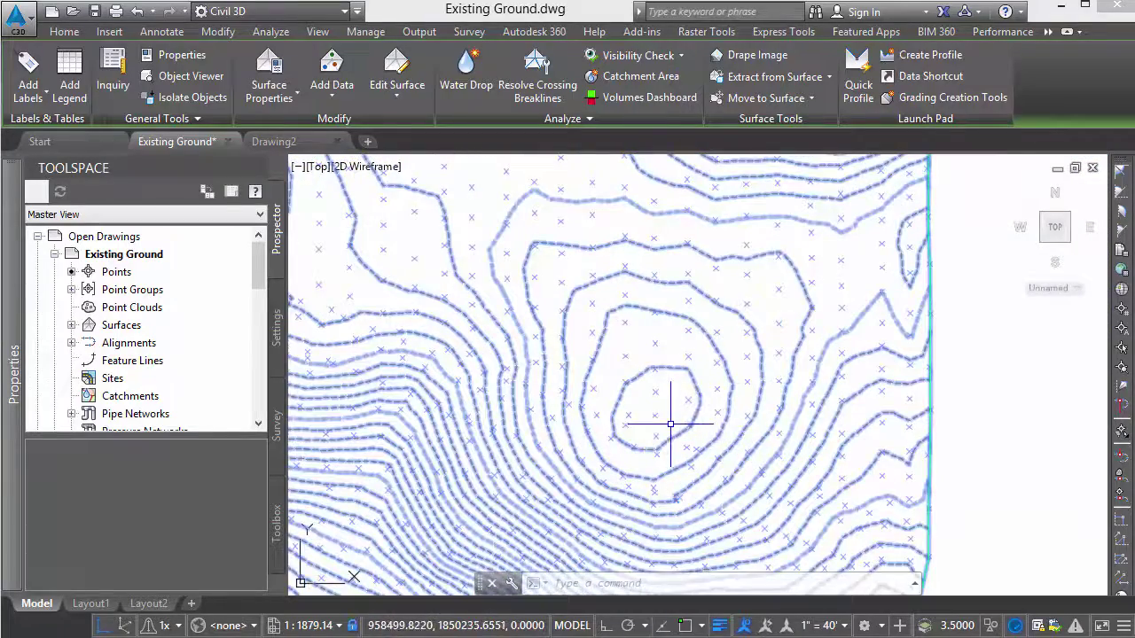
{"action": "middle_click_drag", "start_coordinate": [671, 424], "coordinate": [665, 378]}
{"action": "left_click", "coordinate": [825, 76]}
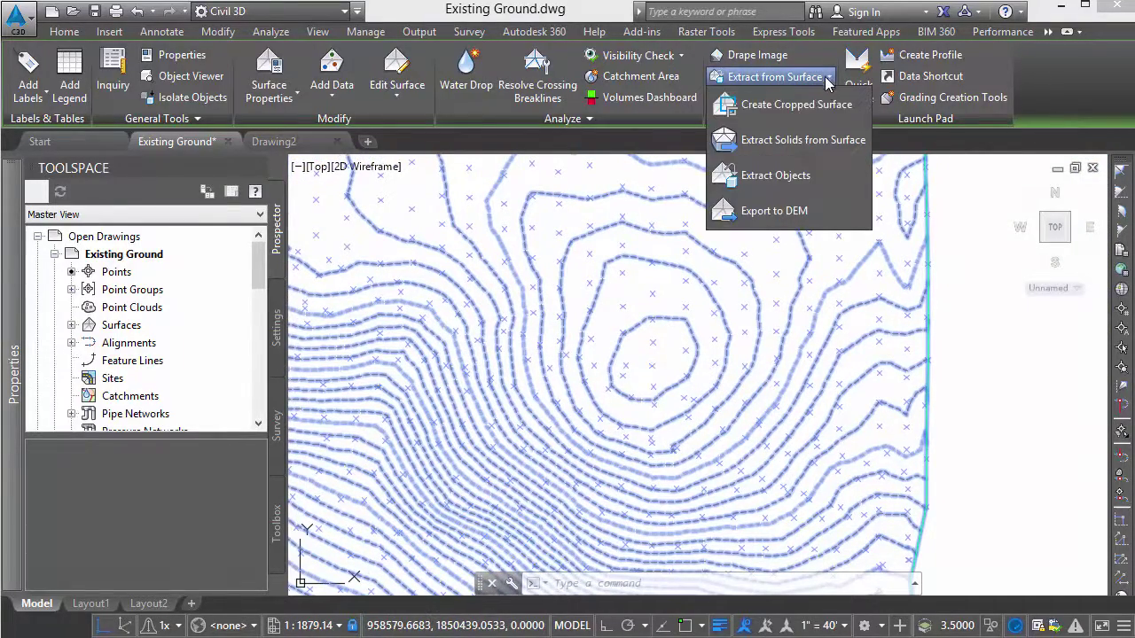
{"action": "left_click", "coordinate": [803, 105]}
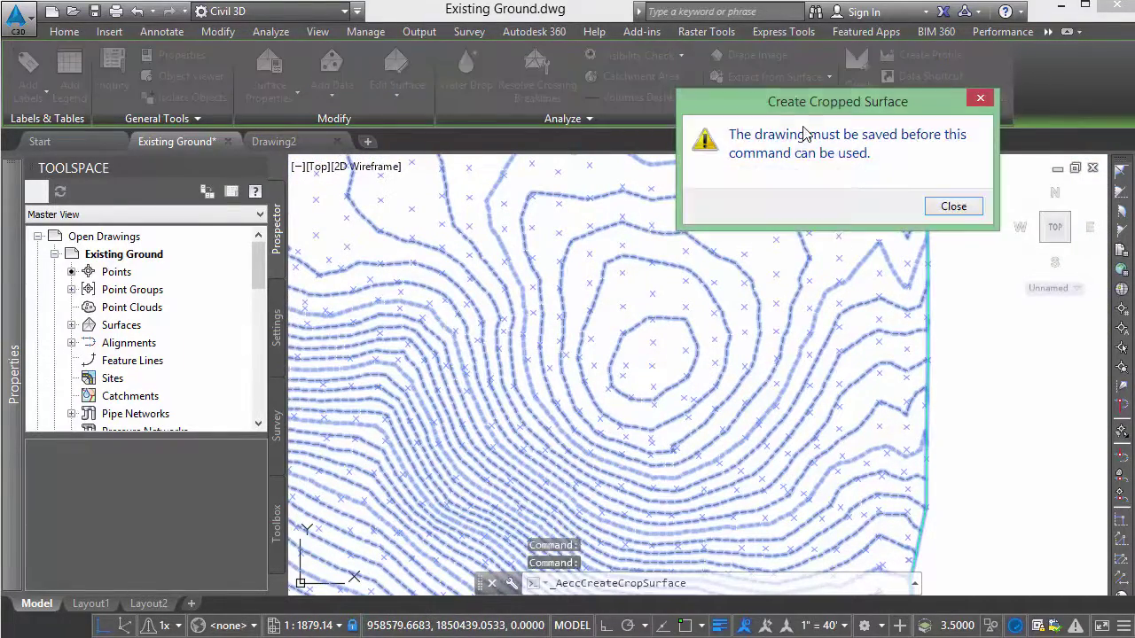
{"action": "left_click", "coordinate": [952, 207]}
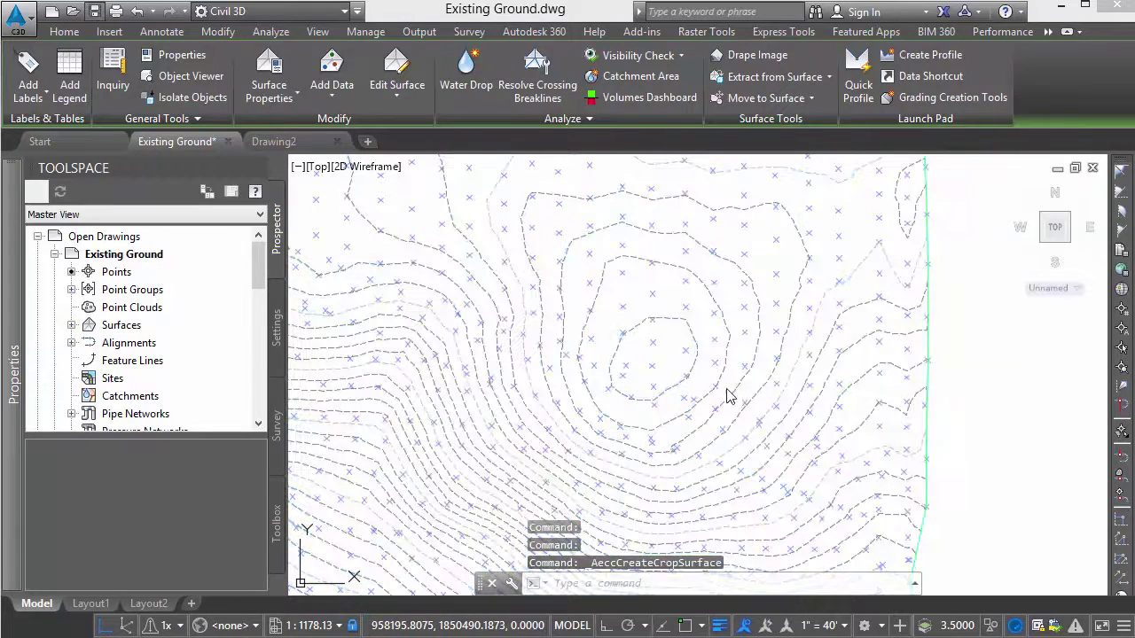
{"action": "key", "text": "ctrl+s"}
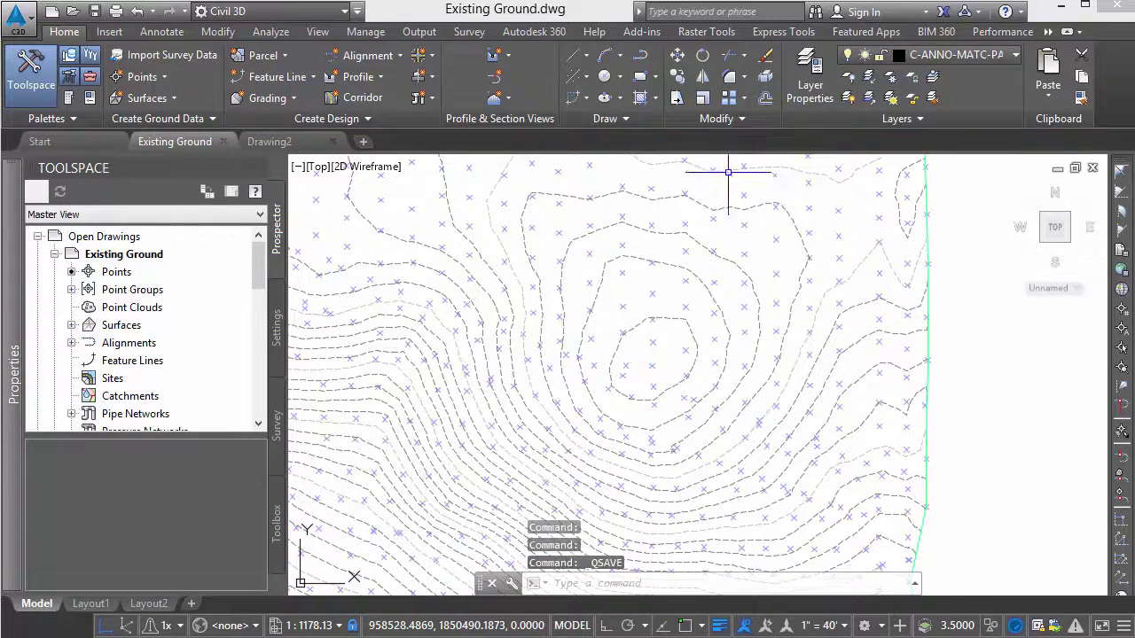
Step: Select Existing Ground, start Create Cropped Surface, and choose a Polygon crop area
{"action": "left_click", "coordinate": [738, 264]}
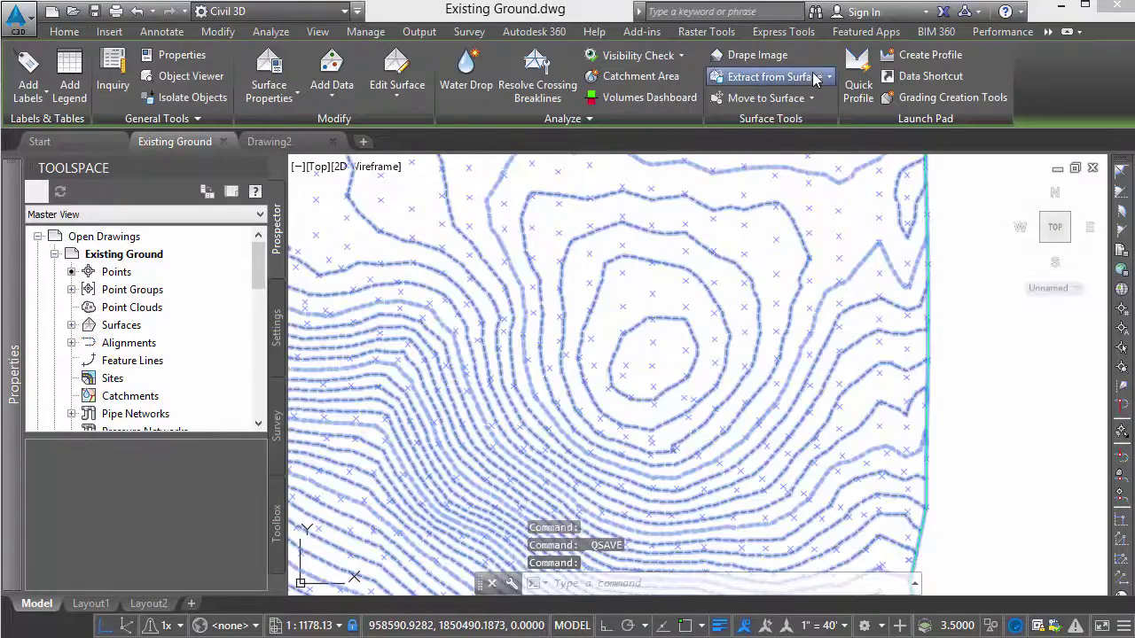
{"action": "left_click", "coordinate": [773, 77]}
{"action": "left_click", "coordinate": [764, 172]}
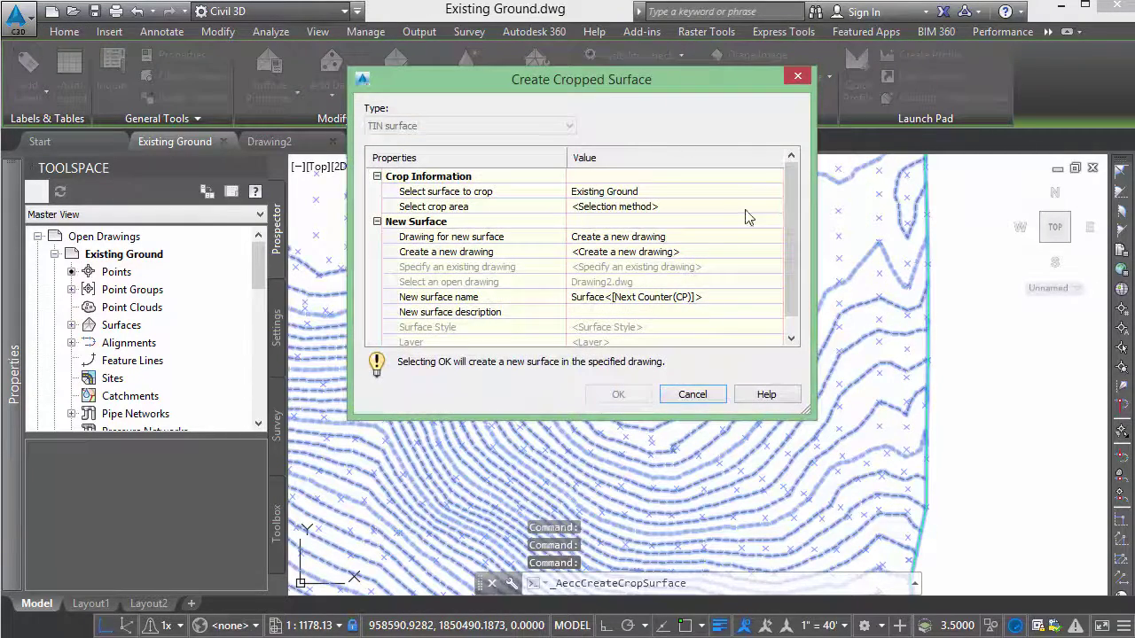
{"action": "left_click", "coordinate": [750, 205]}
{"action": "left_click", "coordinate": [775, 209]}
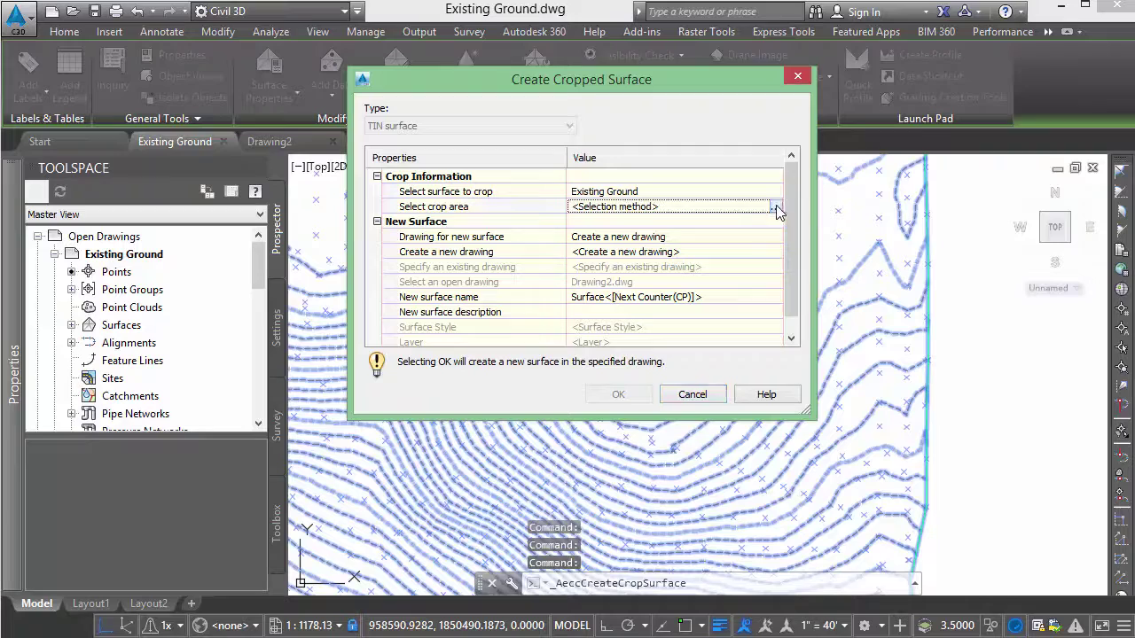
{"action": "left_click", "coordinate": [776, 208]}
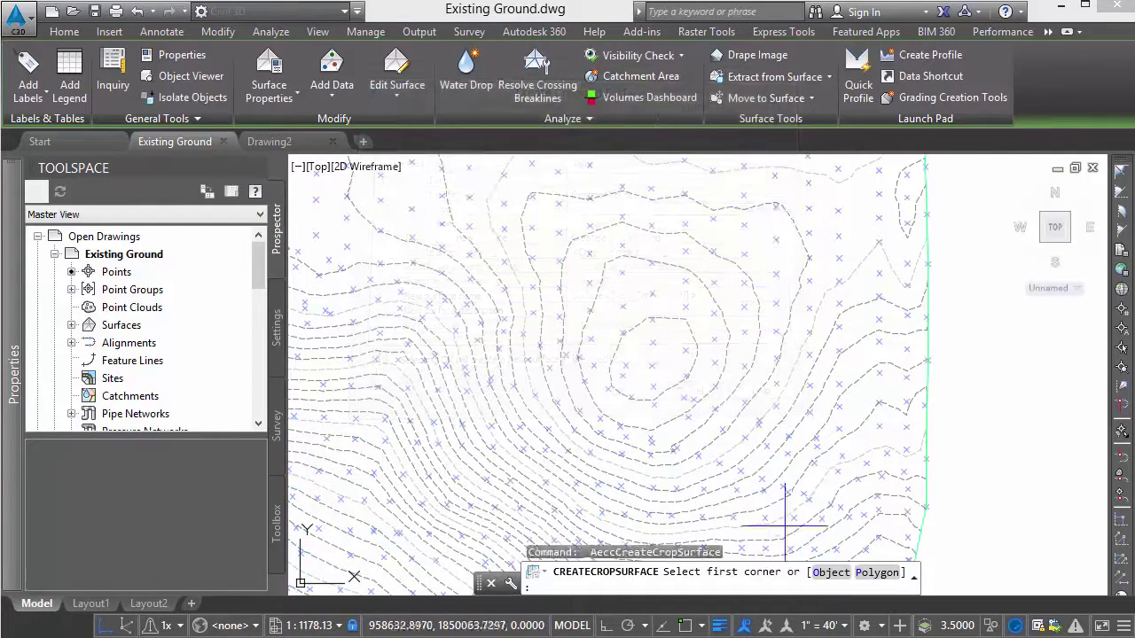
{"action": "left_click", "coordinate": [875, 575]}
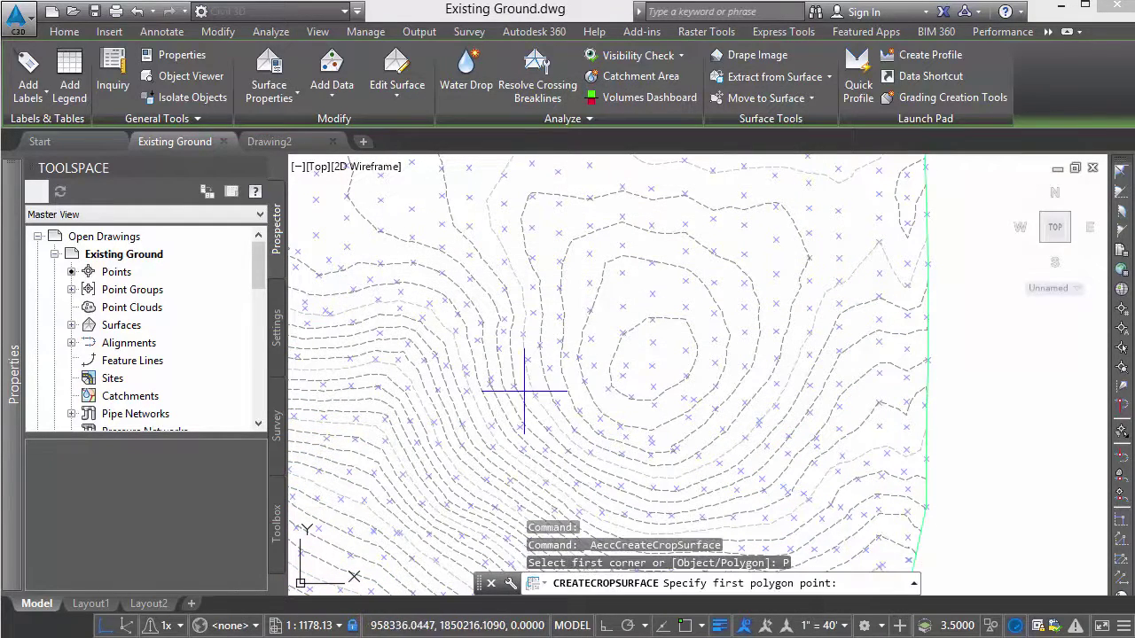
Step: Draw a seven-vertex crop polygon around the small hill and close it
{"action": "left_click", "coordinate": [498, 335]}
{"action": "left_click", "coordinate": [497, 232]}
{"action": "left_click", "coordinate": [612, 203]}
{"action": "left_click", "coordinate": [764, 219]}
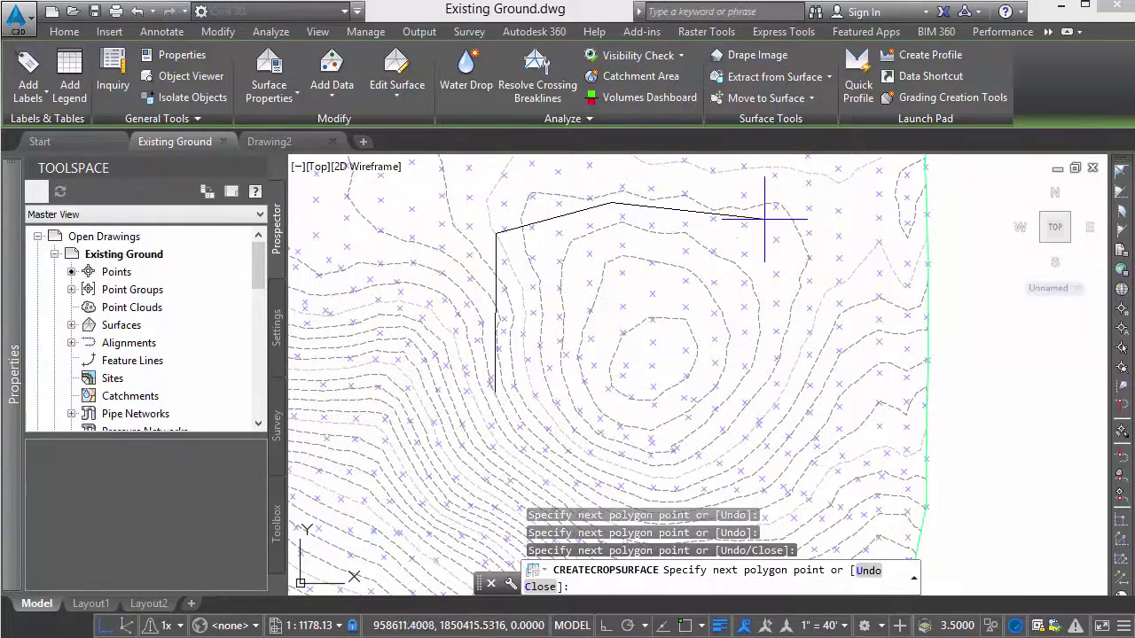
{"action": "left_click", "coordinate": [828, 387]}
{"action": "left_click", "coordinate": [816, 470]}
{"action": "left_click", "coordinate": [597, 478]}
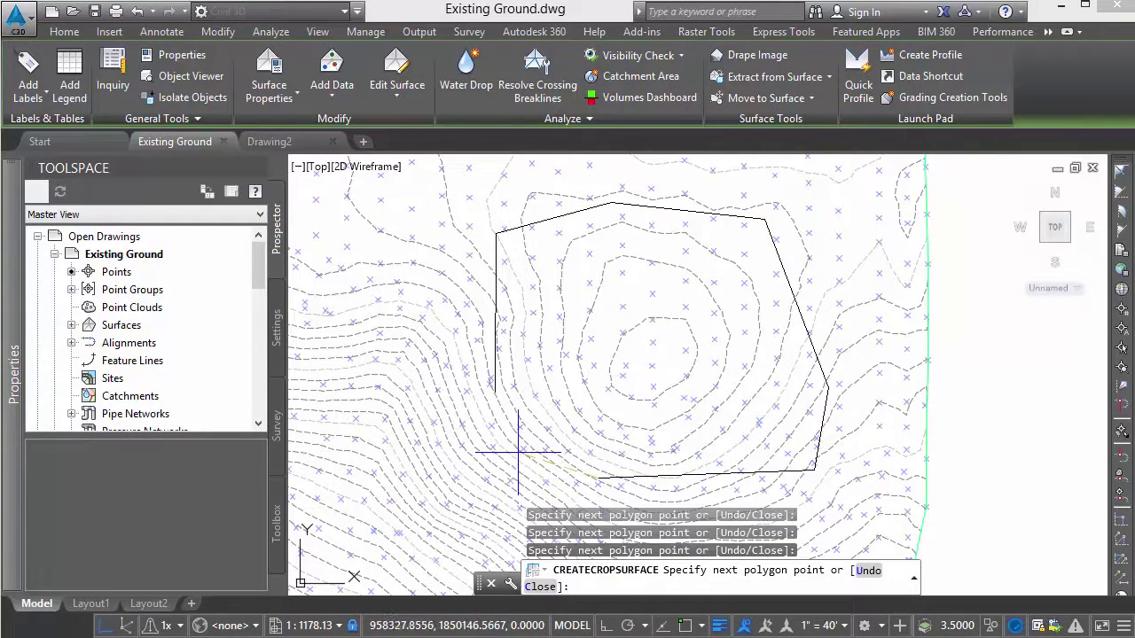
{"action": "right_click", "coordinate": [520, 455]}
{"action": "left_click", "coordinate": [573, 549]}
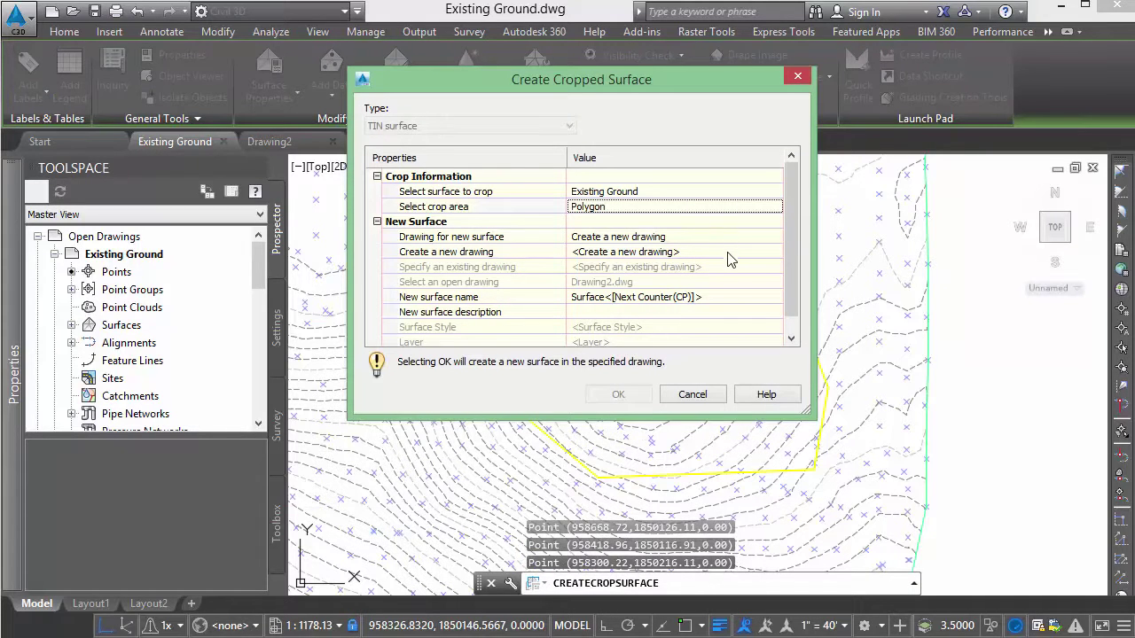
Step: Target a new drawing based on the _AutoCAD Civil 3D (Imperial) NCS.dwt template
{"action": "left_click", "coordinate": [756, 256]}
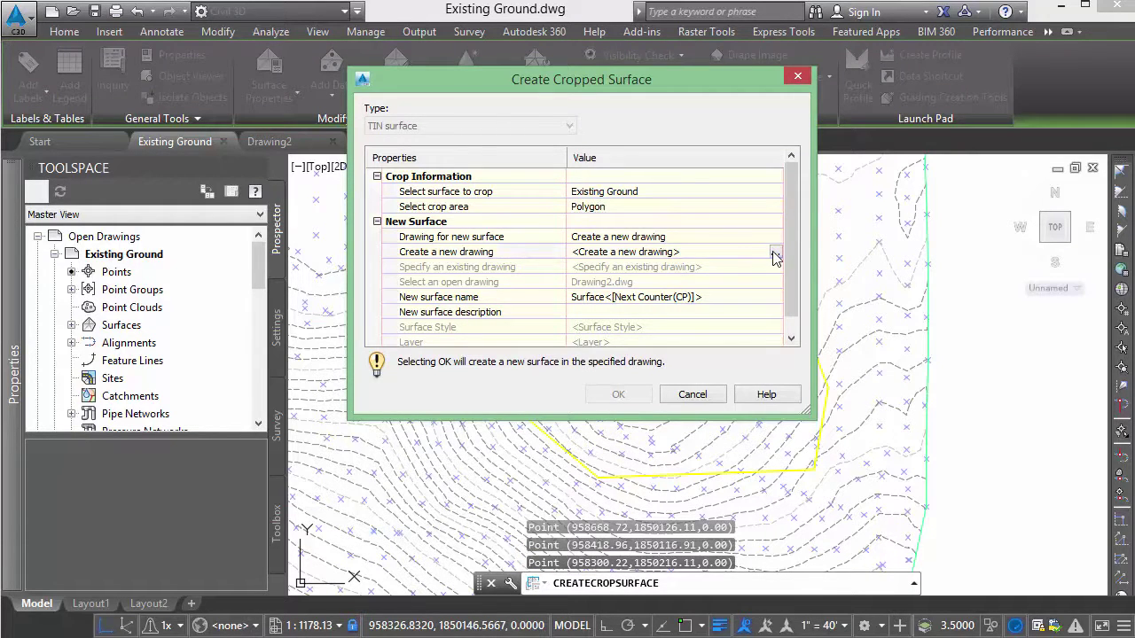
{"action": "left_click", "coordinate": [775, 256]}
{"action": "left_click", "coordinate": [568, 266]}
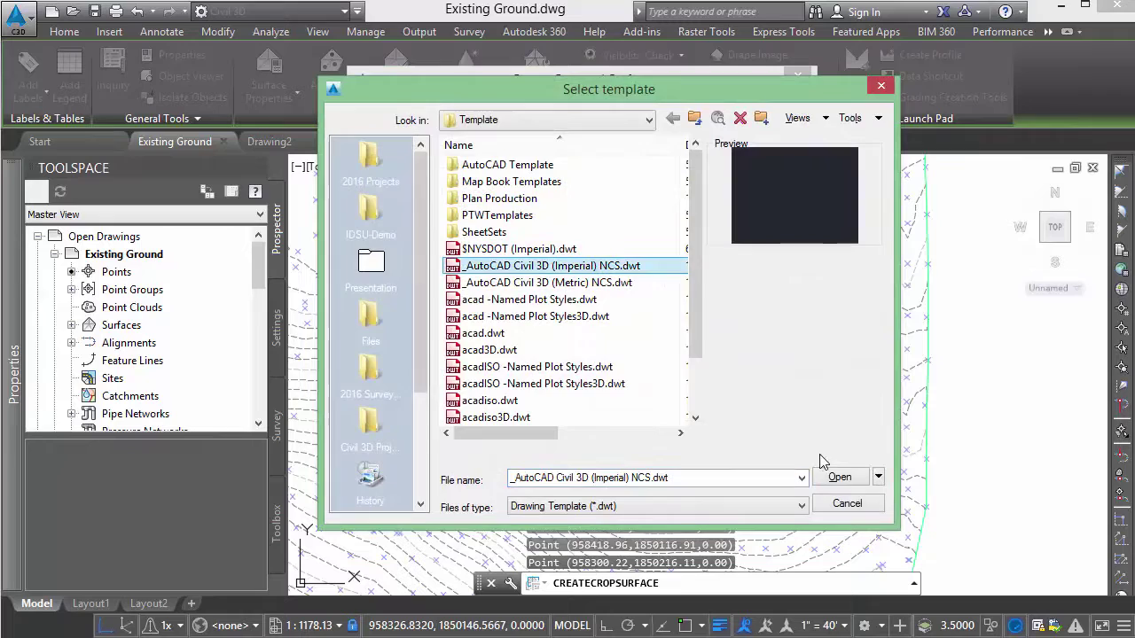
{"action": "left_click", "coordinate": [833, 477]}
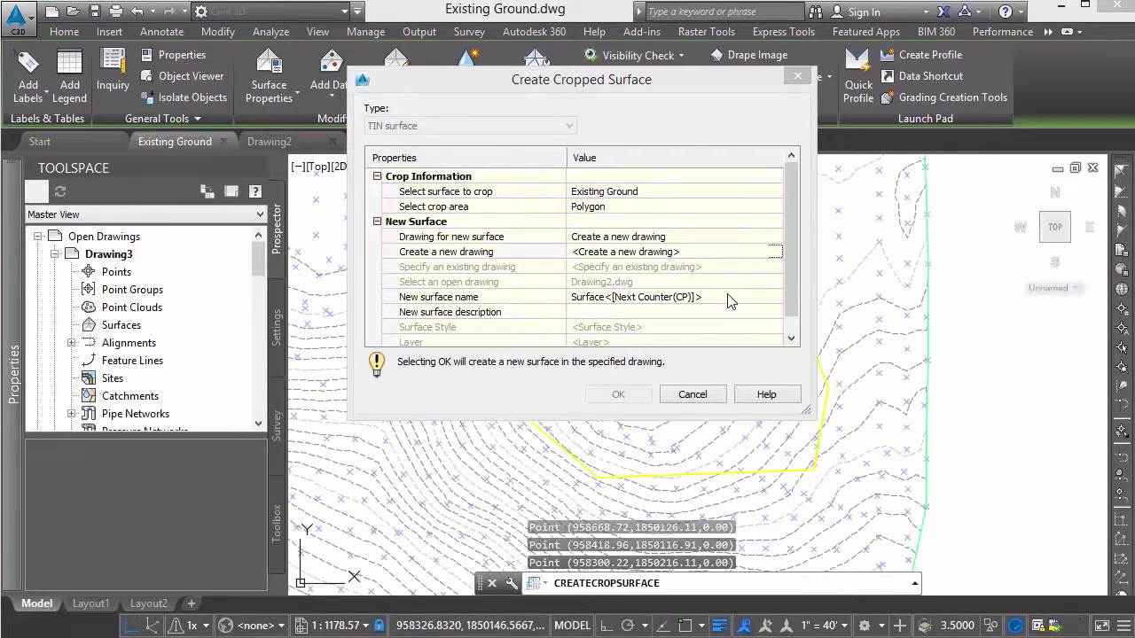
Step: Name the surface South, style it Contours 1' and 5' (Design) on layer C-Topo, and create it
{"action": "left_click", "coordinate": [743, 297]}
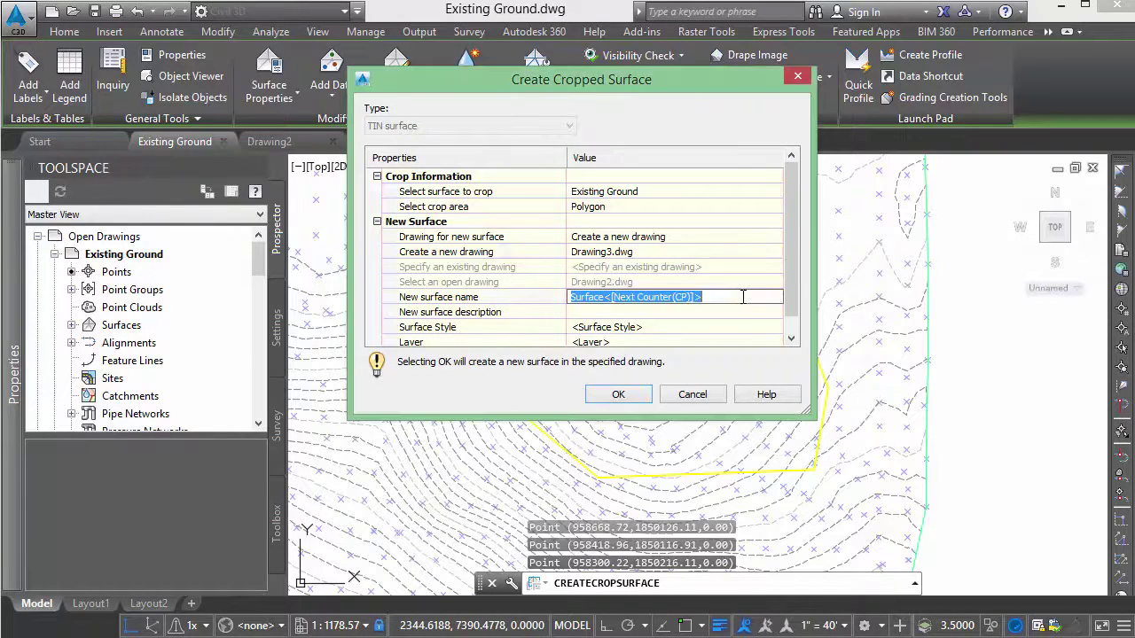
{"action": "type", "text": "Sou"}
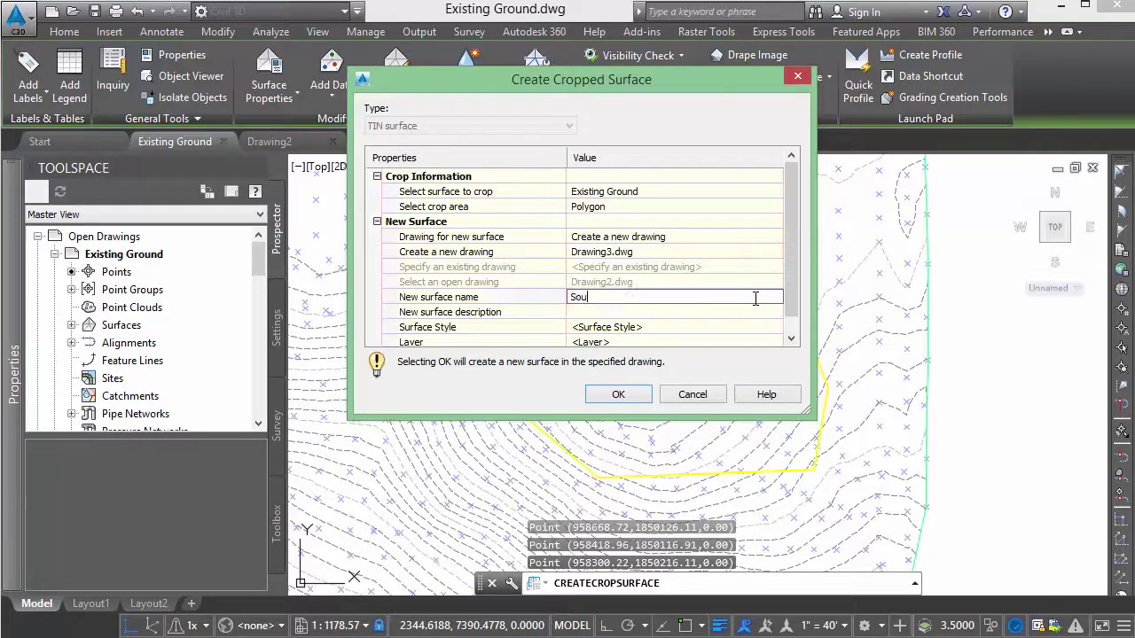
{"action": "type", "text": "th"}
{"action": "key", "text": "Return"}
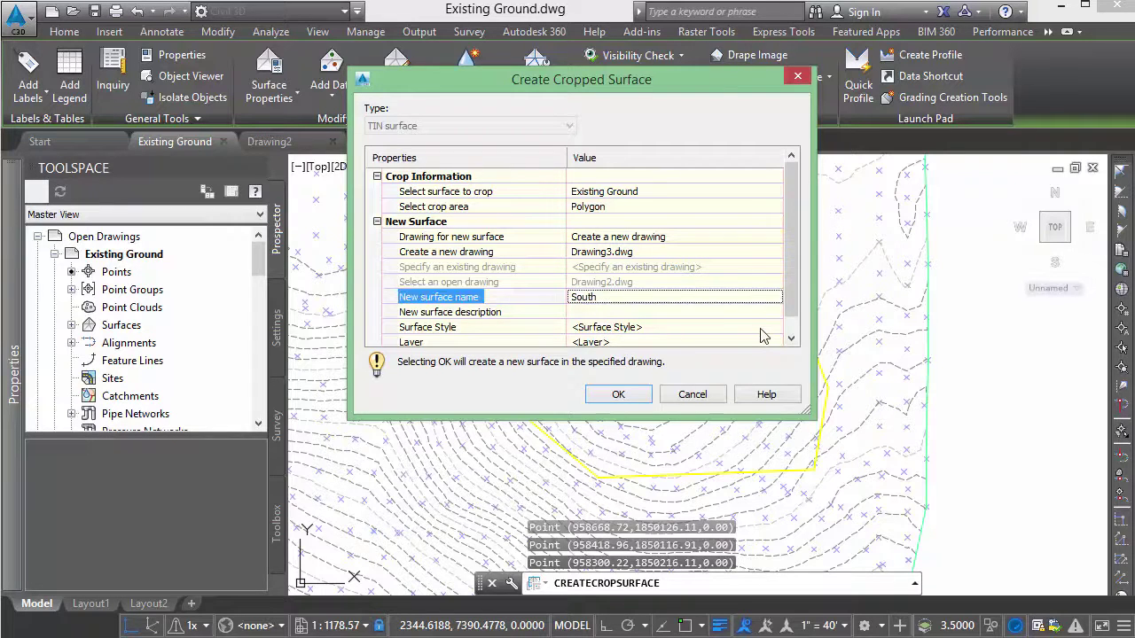
{"action": "left_click", "coordinate": [763, 327]}
{"action": "left_click", "coordinate": [777, 328]}
{"action": "left_click", "coordinate": [933, 178]}
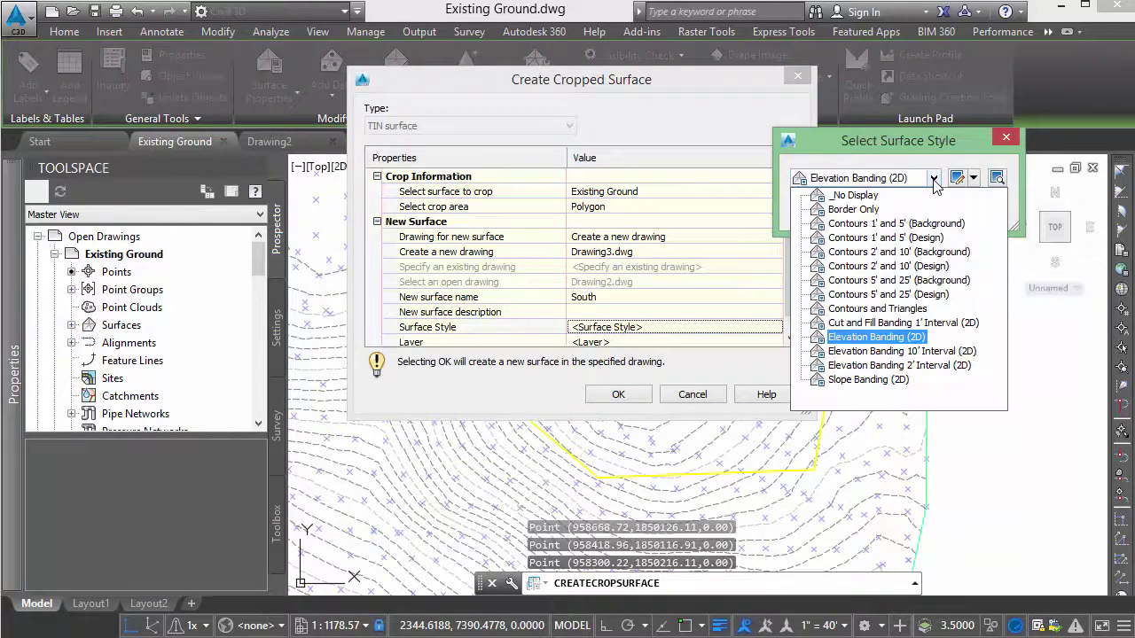
{"action": "left_click", "coordinate": [920, 244]}
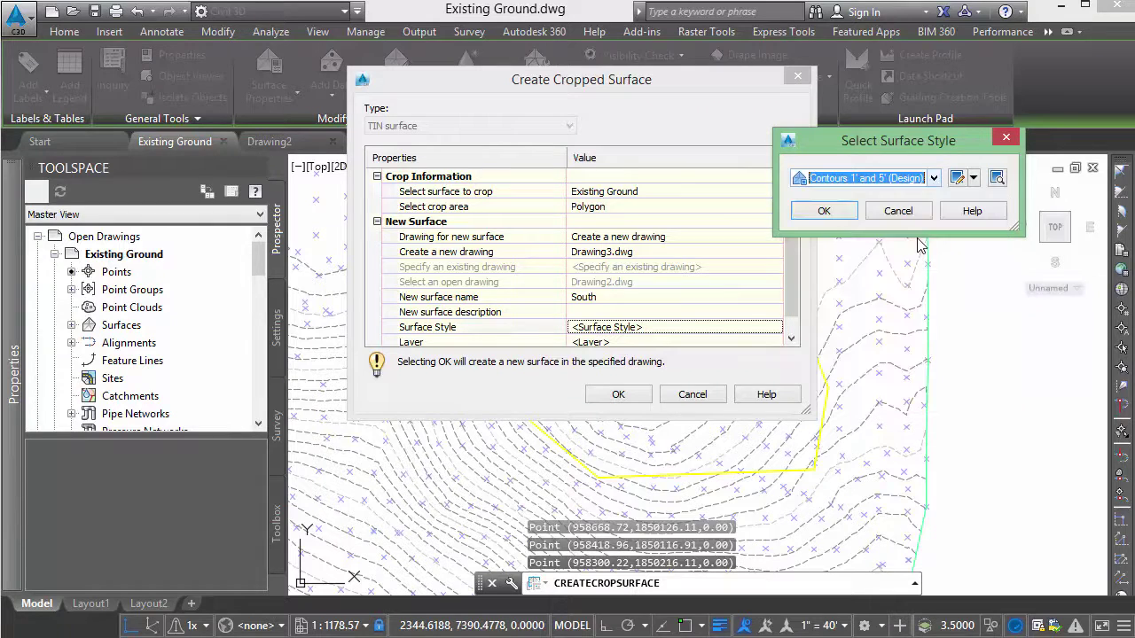
{"action": "left_click", "coordinate": [825, 211]}
{"action": "left_click", "coordinate": [685, 342]}
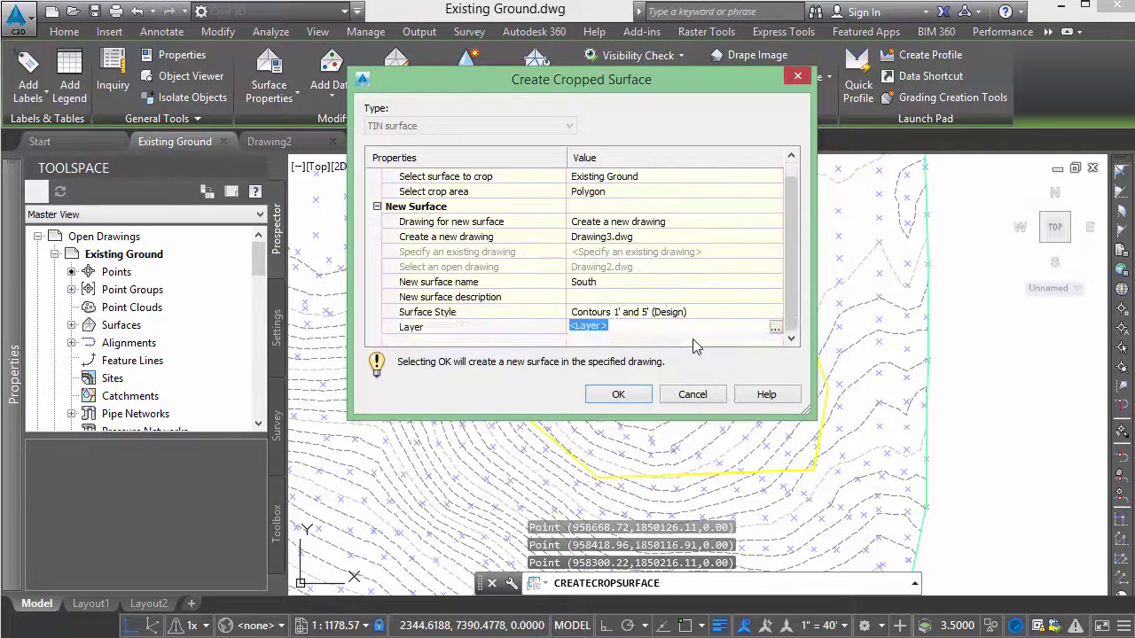
{"action": "type", "text": "C-Topo"}
{"action": "left_click", "coordinate": [618, 395]}
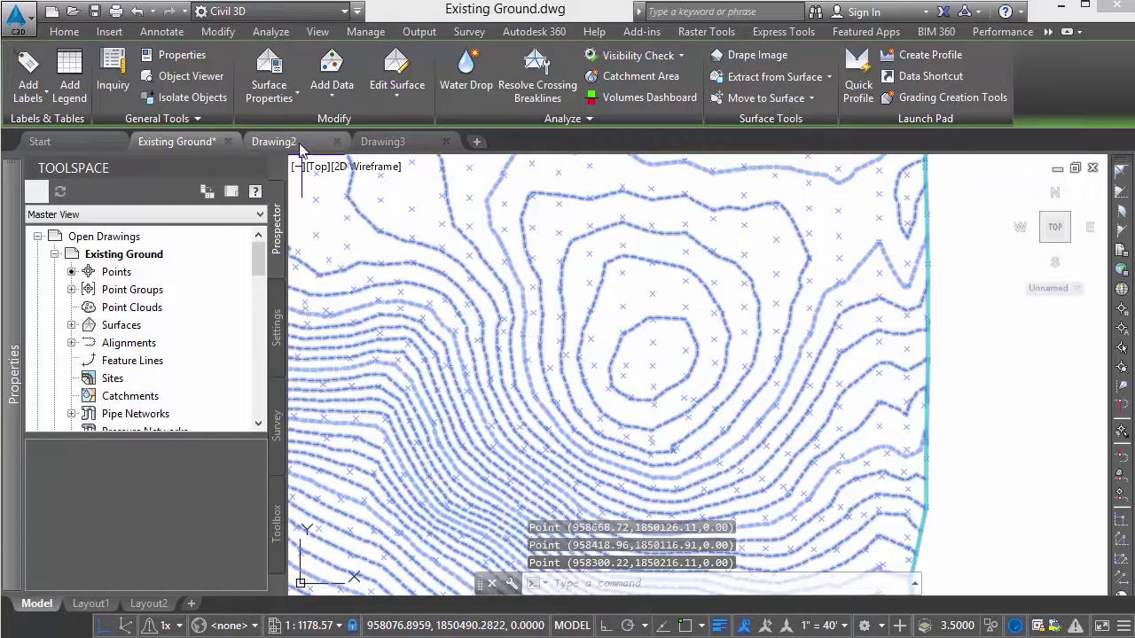
Step: In Drawing2, zoom to the North surface from the Prospector Surfaces list
{"action": "mouse_move", "coordinate": [295, 140]}
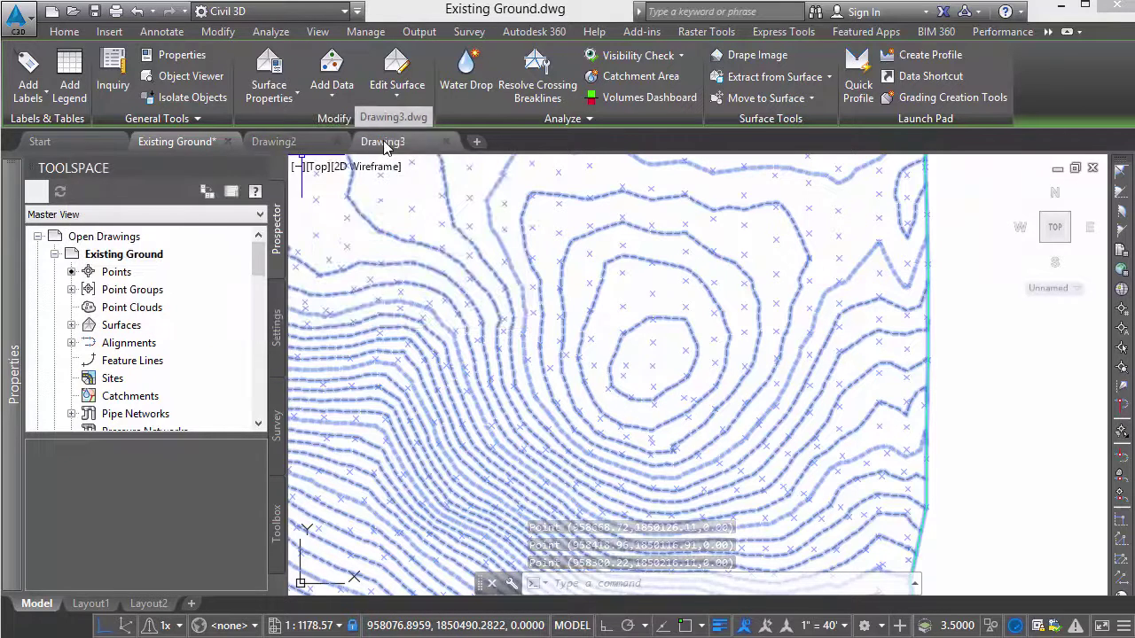
{"action": "mouse_move", "coordinate": [361, 149]}
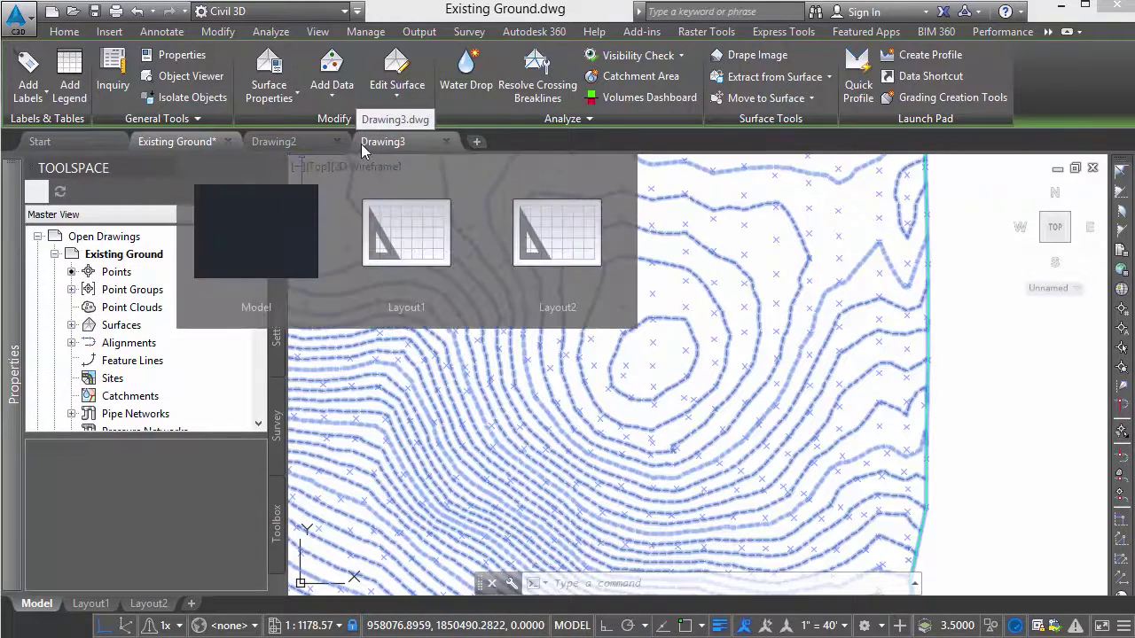
{"action": "left_click", "coordinate": [302, 144]}
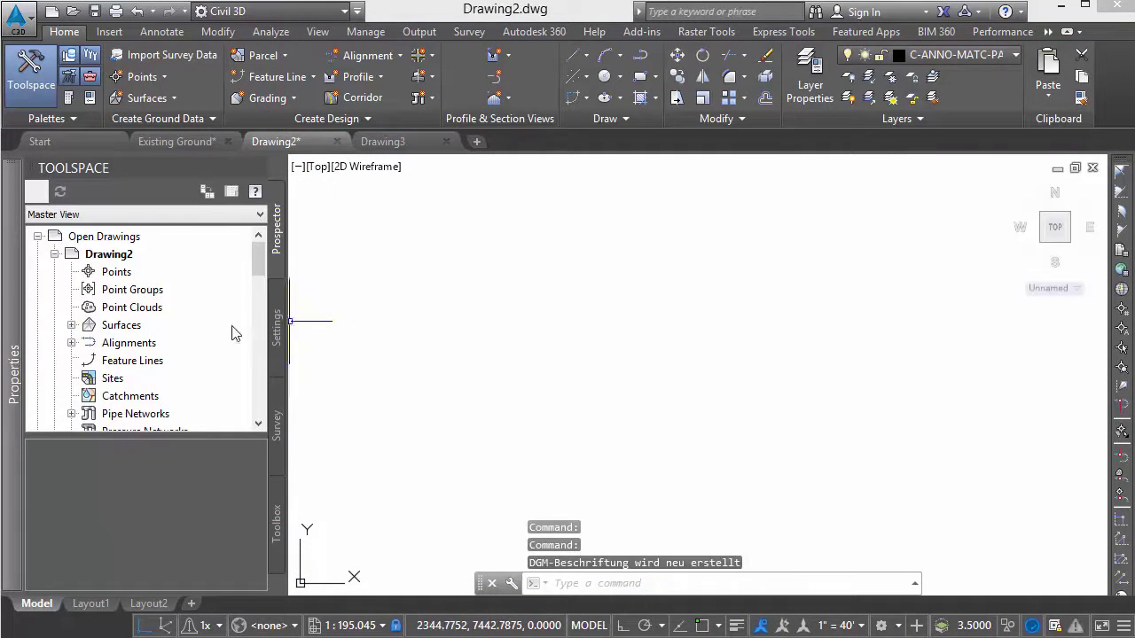
{"action": "left_click", "coordinate": [71, 326]}
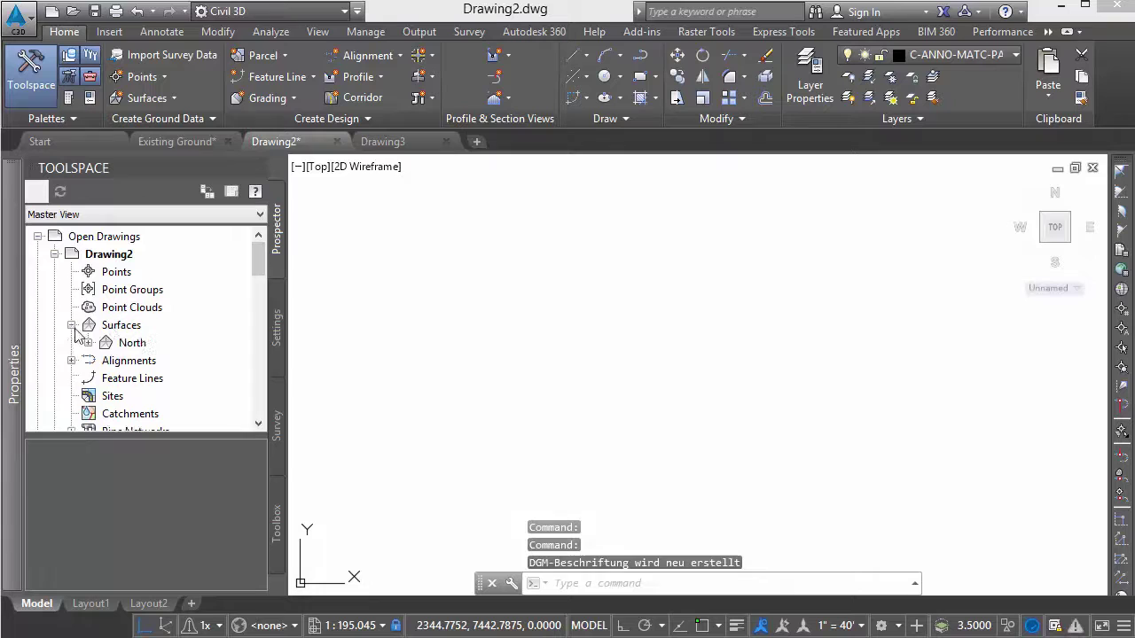
{"action": "right_click", "coordinate": [131, 346]}
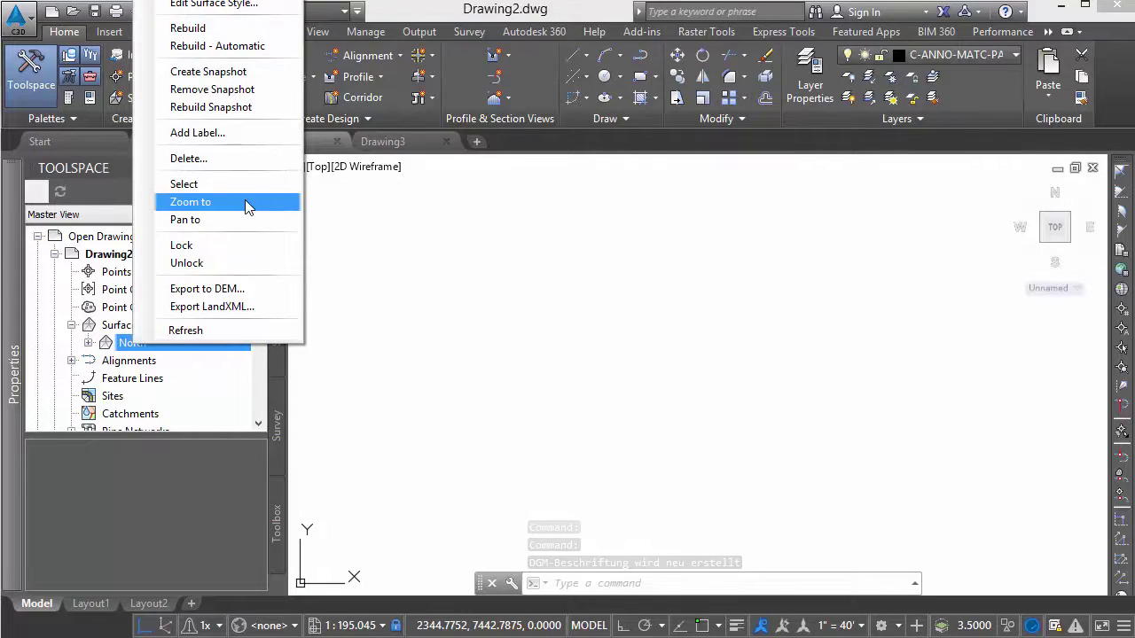
{"action": "left_click", "coordinate": [199, 202]}
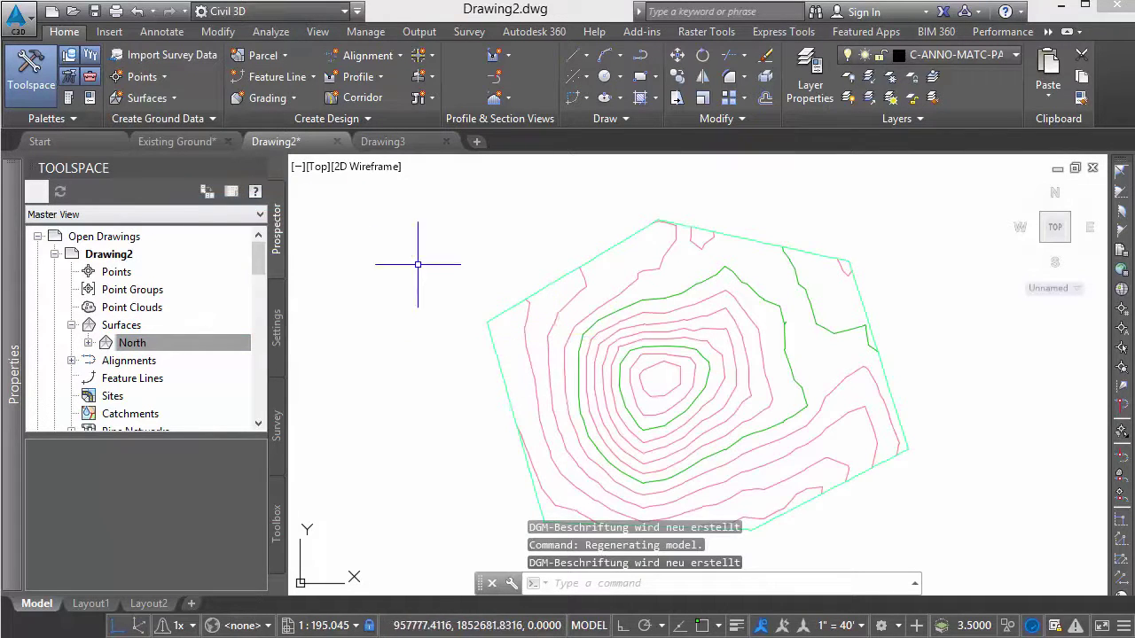
Step: Save Drawing2 as North.dwg, then switch to Drawing3
{"action": "left_click", "coordinate": [95, 12]}
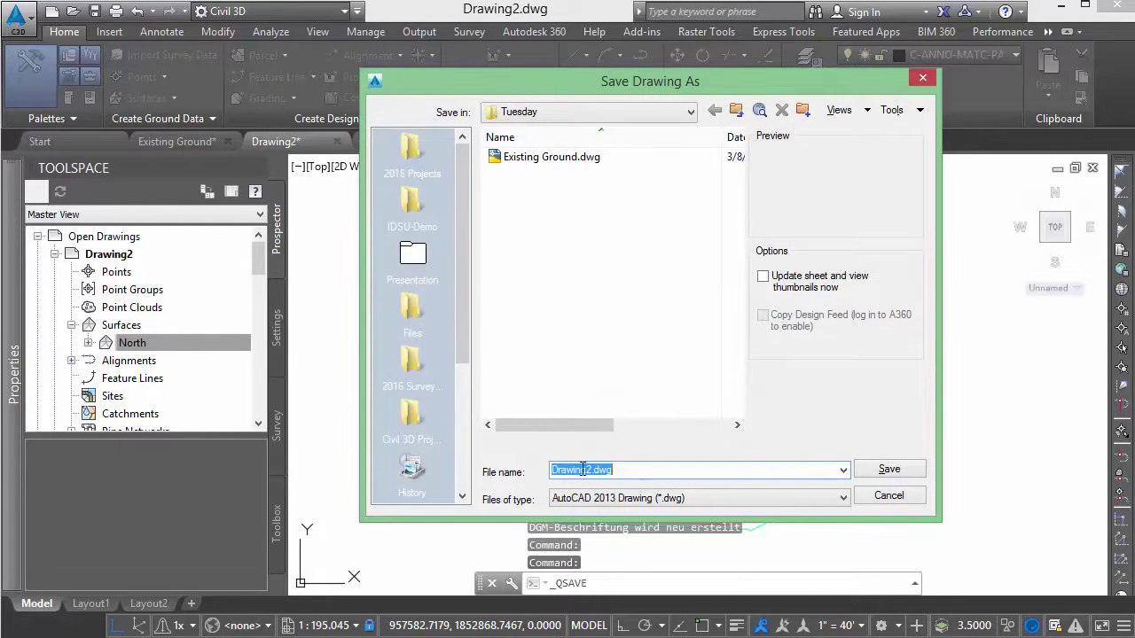
{"action": "type", "text": "No"}
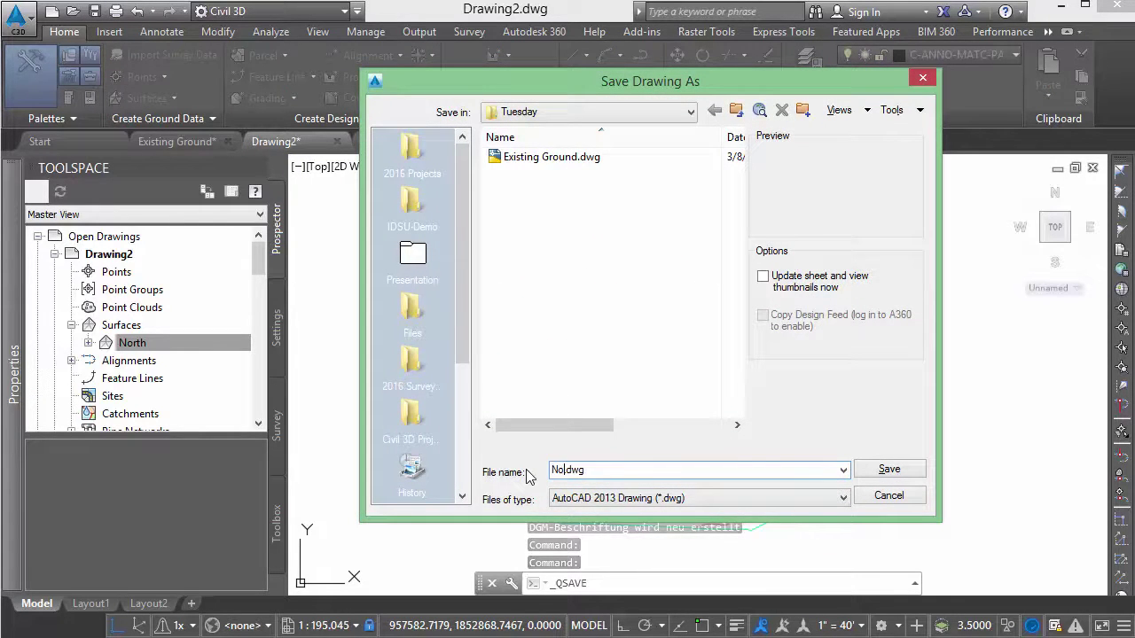
{"action": "type", "text": "rth"}
{"action": "left_click", "coordinate": [888, 470]}
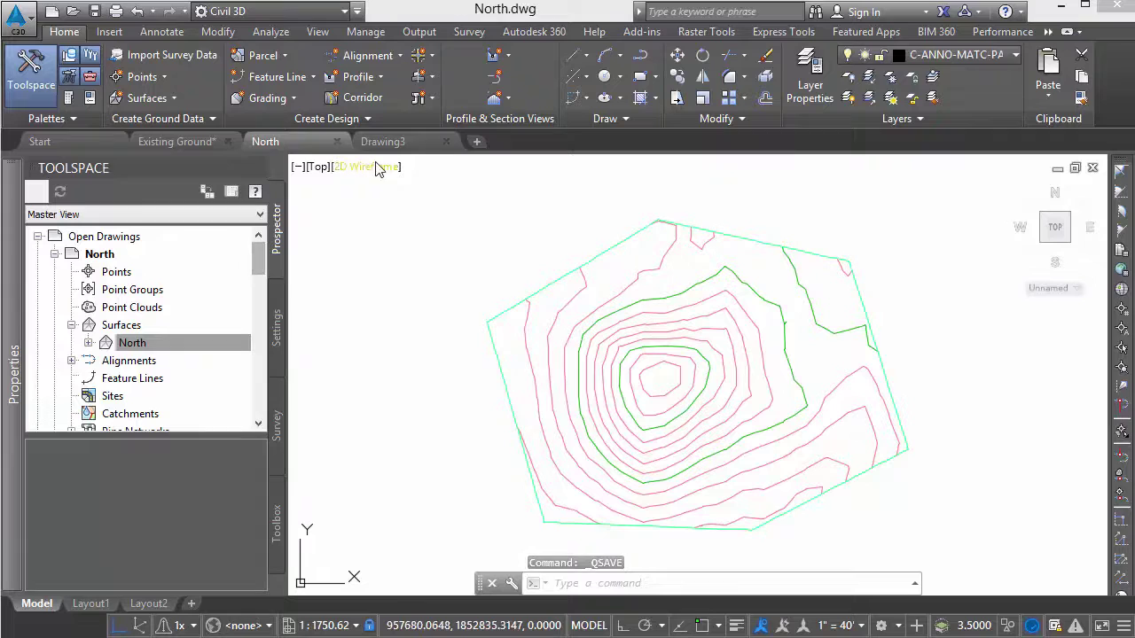
{"action": "left_click", "coordinate": [399, 146]}
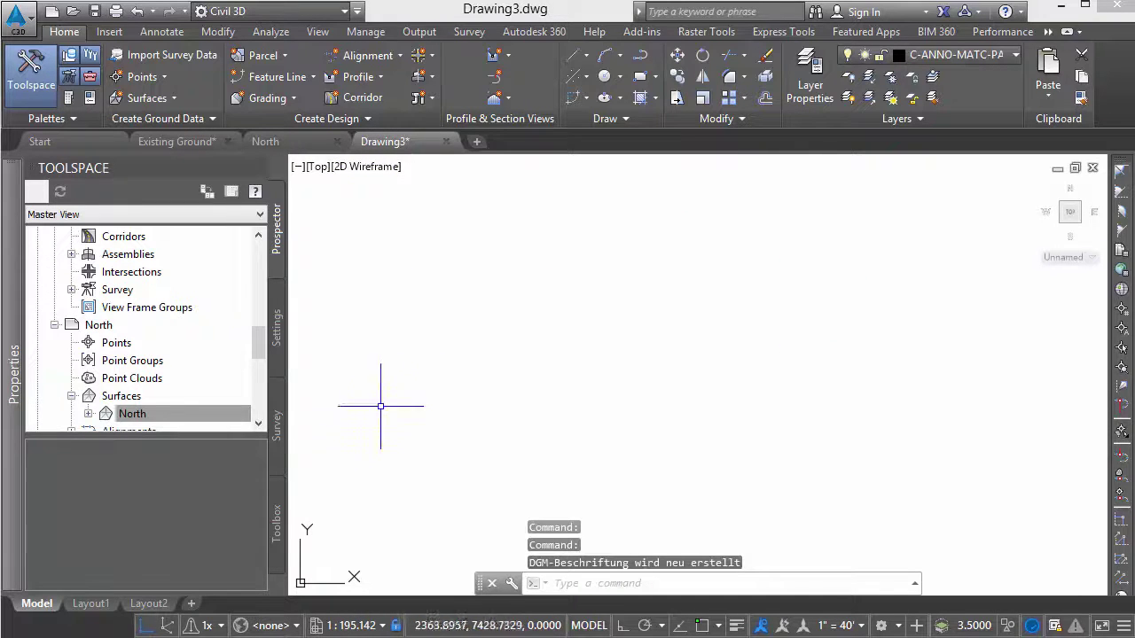
Step: Zoom to the South surface in Drawing3 and save the drawing as South.dwg
{"action": "left_click_drag", "start_coordinate": [256, 344], "coordinate": [259, 237]}
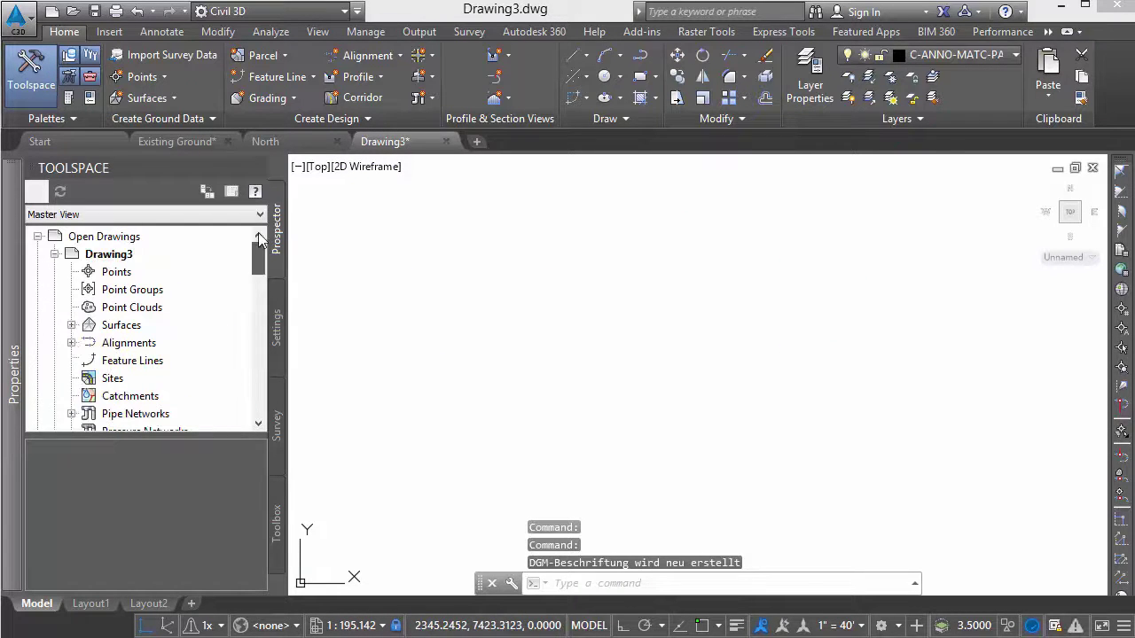
{"action": "left_click", "coordinate": [71, 325]}
{"action": "right_click", "coordinate": [135, 344]}
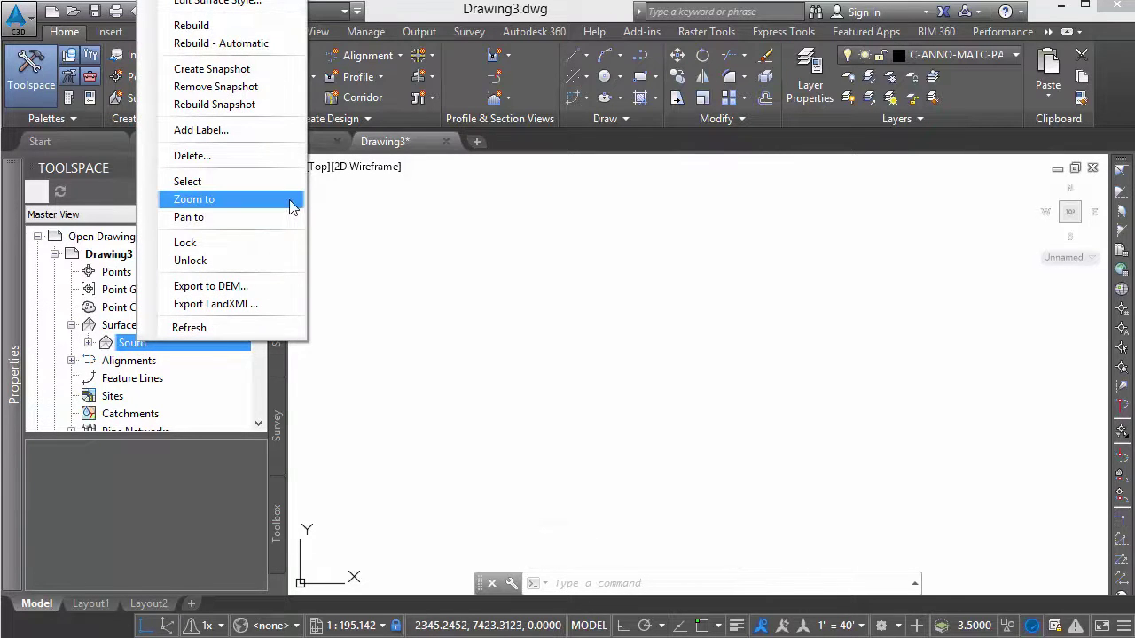
{"action": "left_click", "coordinate": [291, 207]}
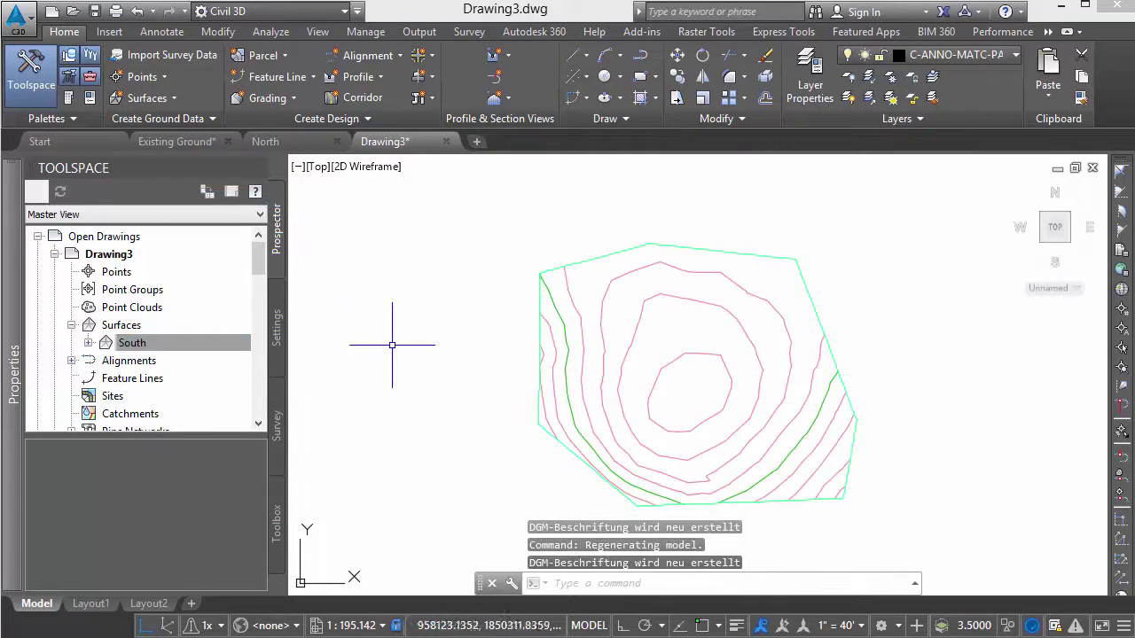
{"action": "left_click", "coordinate": [95, 12]}
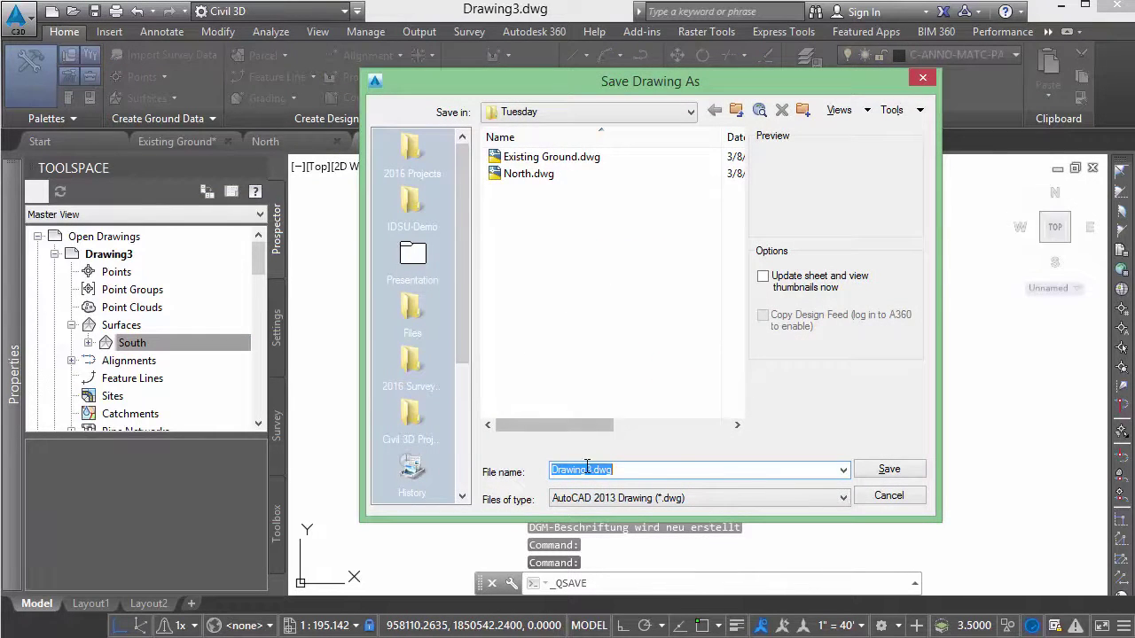
{"action": "type", "text": "Sout"}
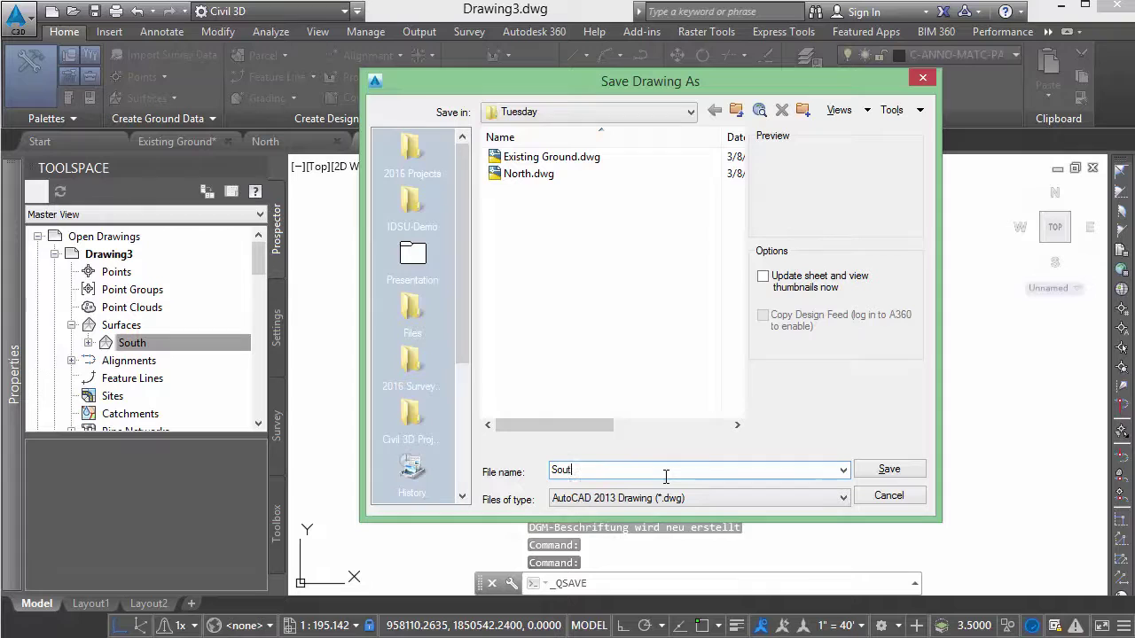
{"action": "type", "text": "h"}
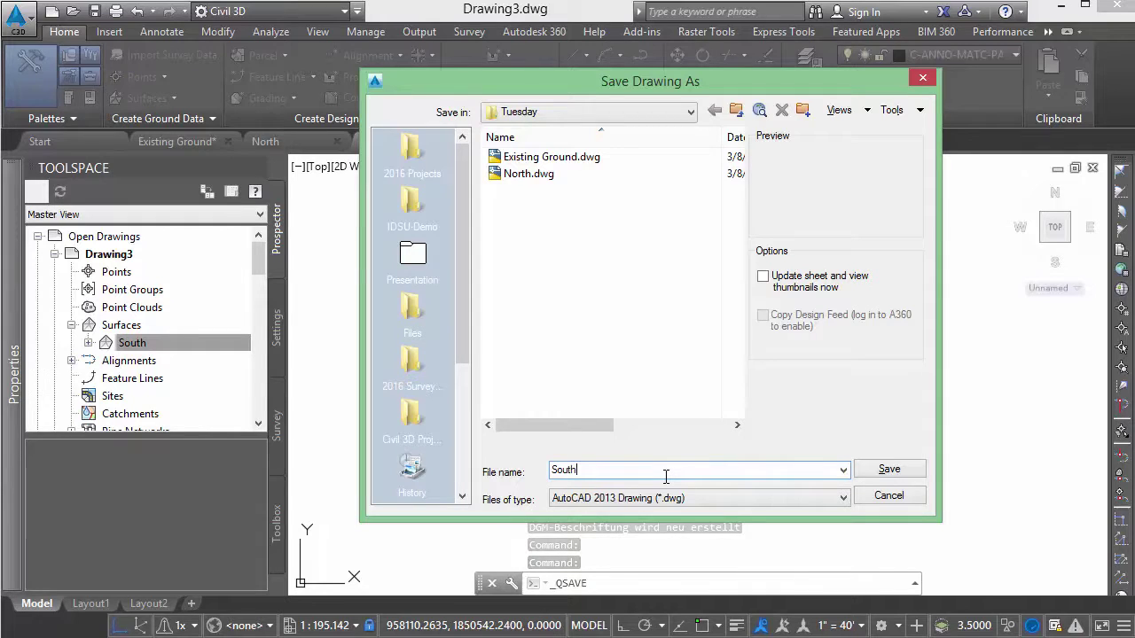
{"action": "left_click", "coordinate": [901, 473]}
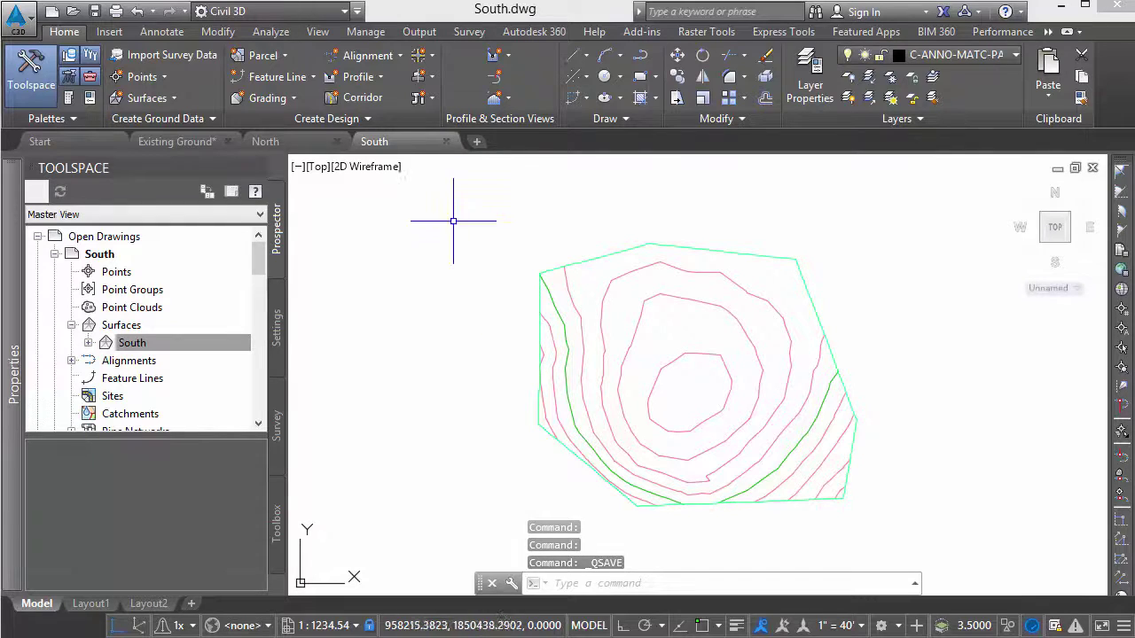
Step: Tile the drawings with North upper left, South lower left, and Existing Ground full height right
{"action": "left_click", "coordinate": [318, 32]}
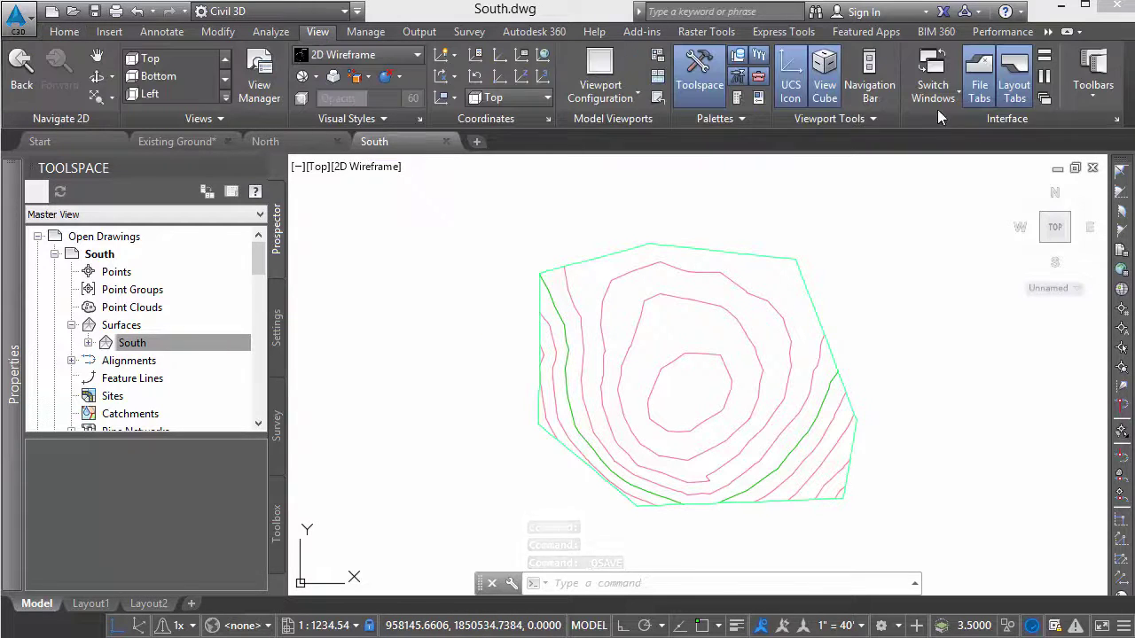
{"action": "left_click", "coordinate": [1045, 76]}
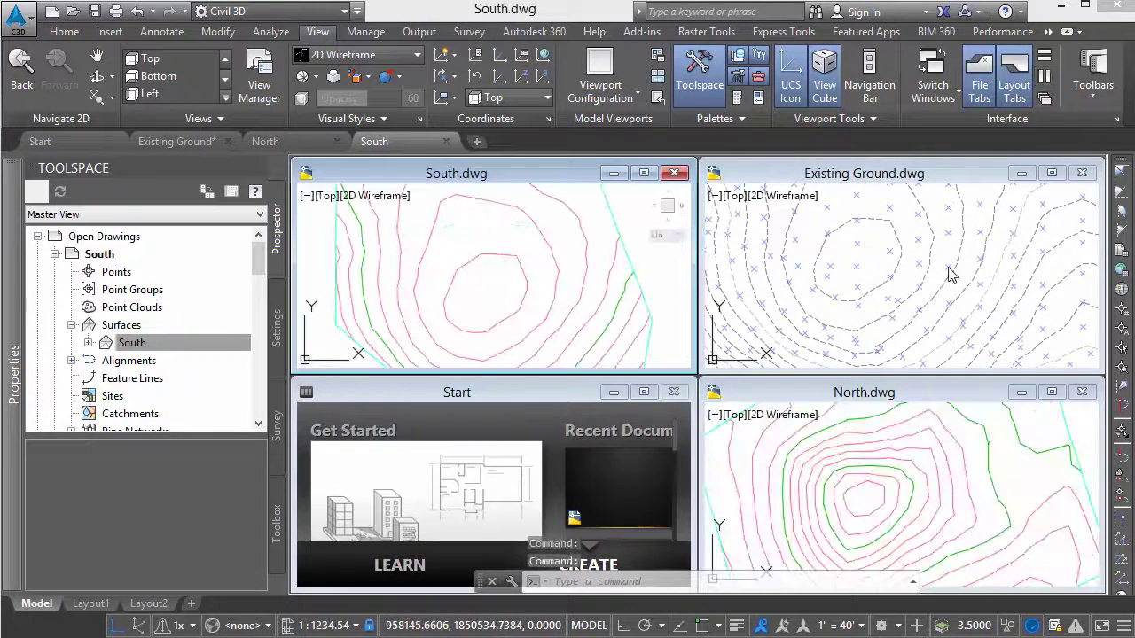
{"action": "left_click", "coordinate": [614, 393]}
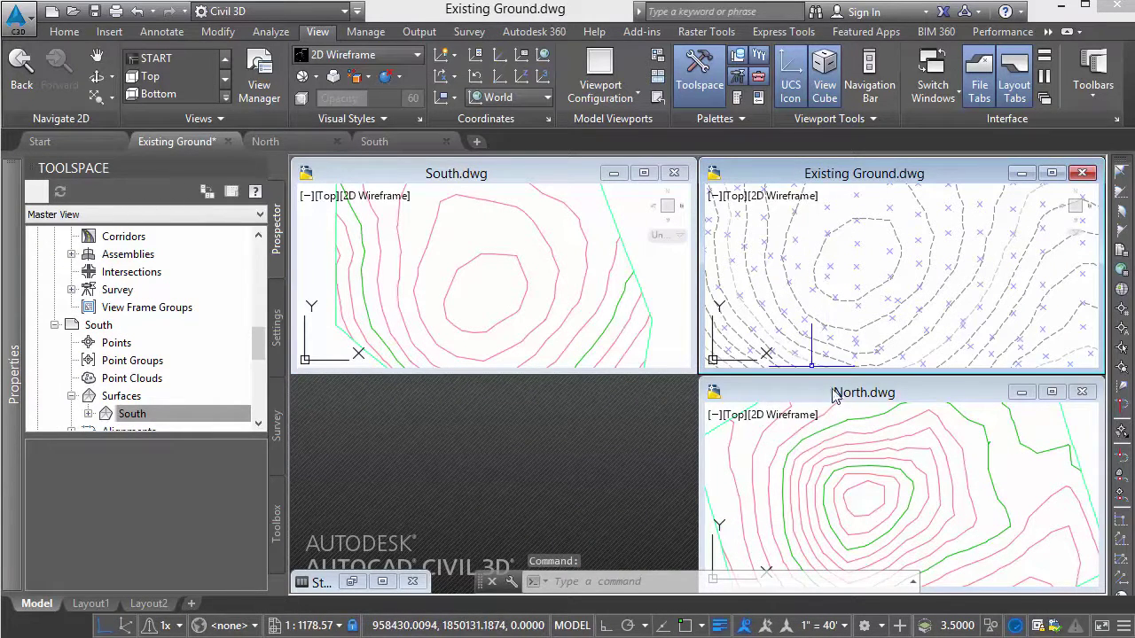
{"action": "left_click_drag", "start_coordinate": [546, 175], "coordinate": [548, 396]}
{"action": "mouse_move", "coordinate": [834, 393]}
{"action": "left_mouse_down"}
{"action": "mouse_move", "coordinate": [488, 225]}
{"action": "mouse_move", "coordinate": [441, 177]}
{"action": "mouse_move", "coordinate": [432, 182]}
{"action": "left_mouse_up"}
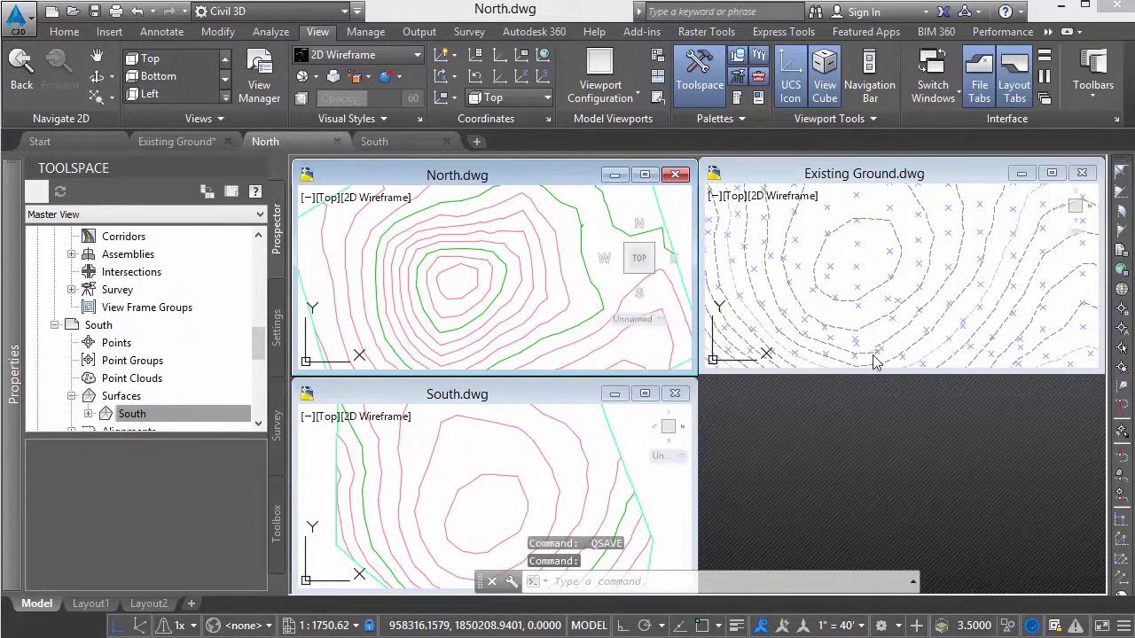
{"action": "left_click_drag", "start_coordinate": [884, 371], "coordinate": [884, 592]}
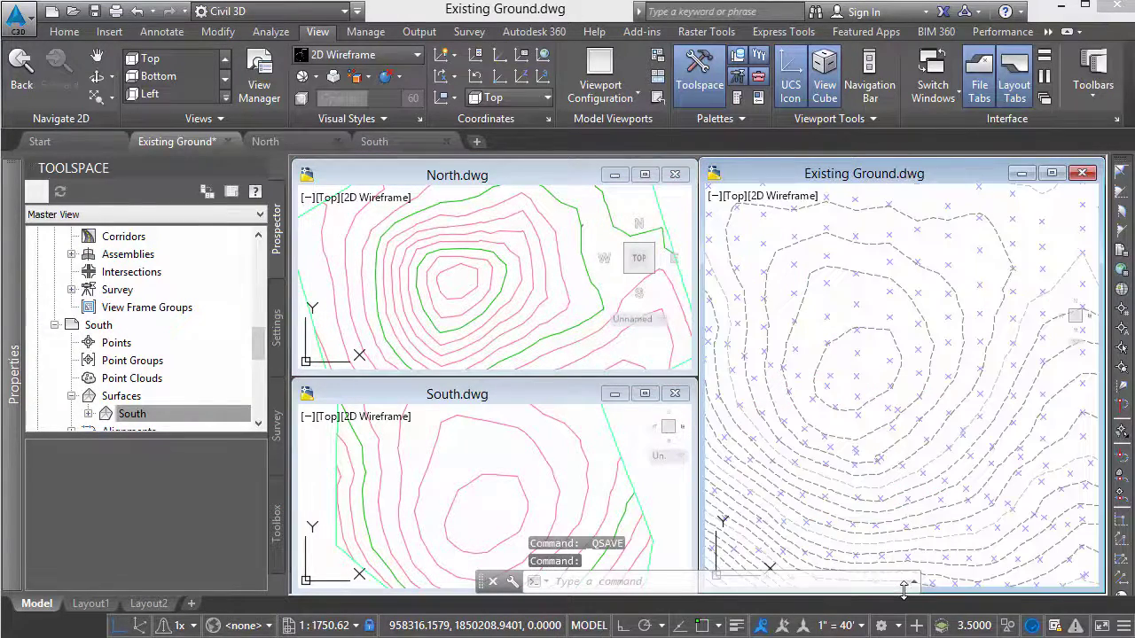
{"action": "left_click", "coordinate": [874, 356]}
{"action": "left_click", "coordinate": [874, 356]}
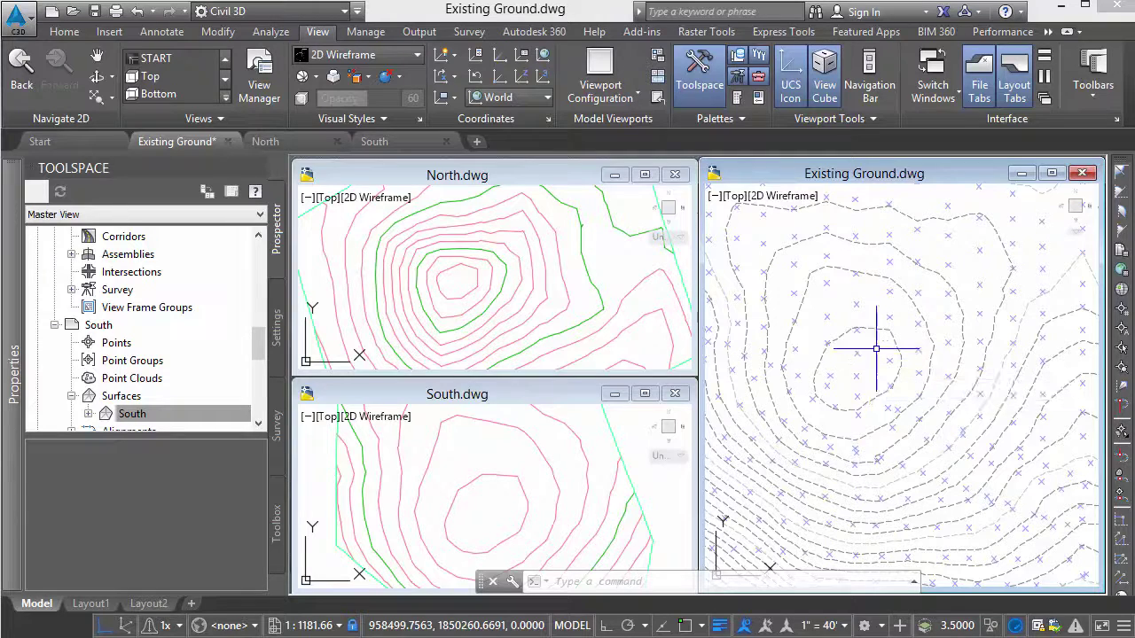
{"action": "mouse_move", "coordinate": [877, 340]}
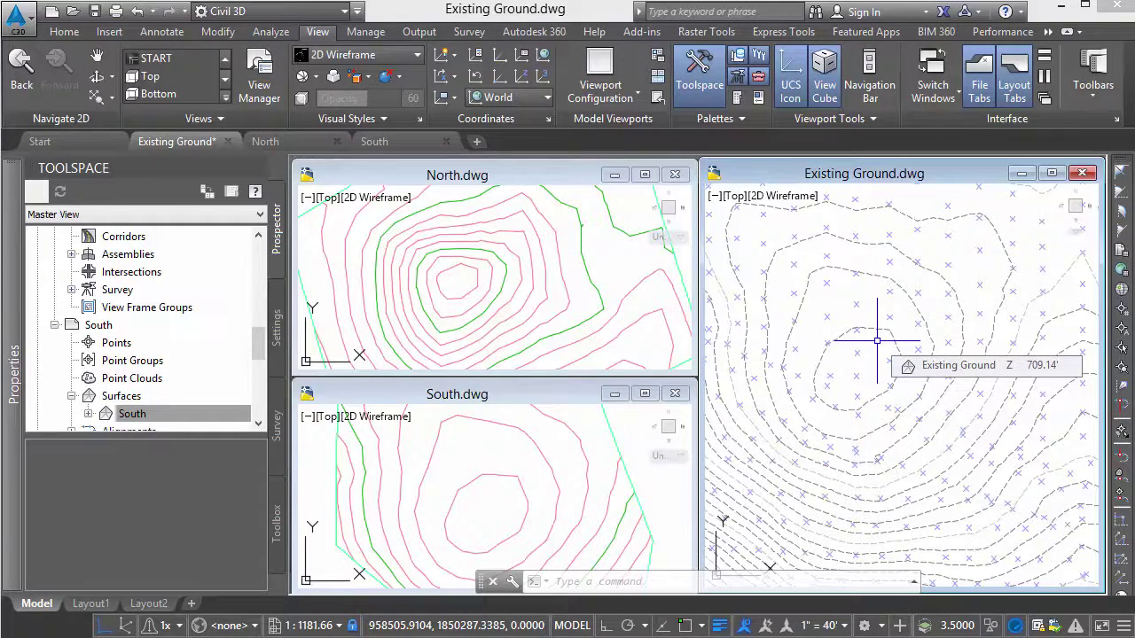
{"action": "left_click", "coordinate": [876, 310]}
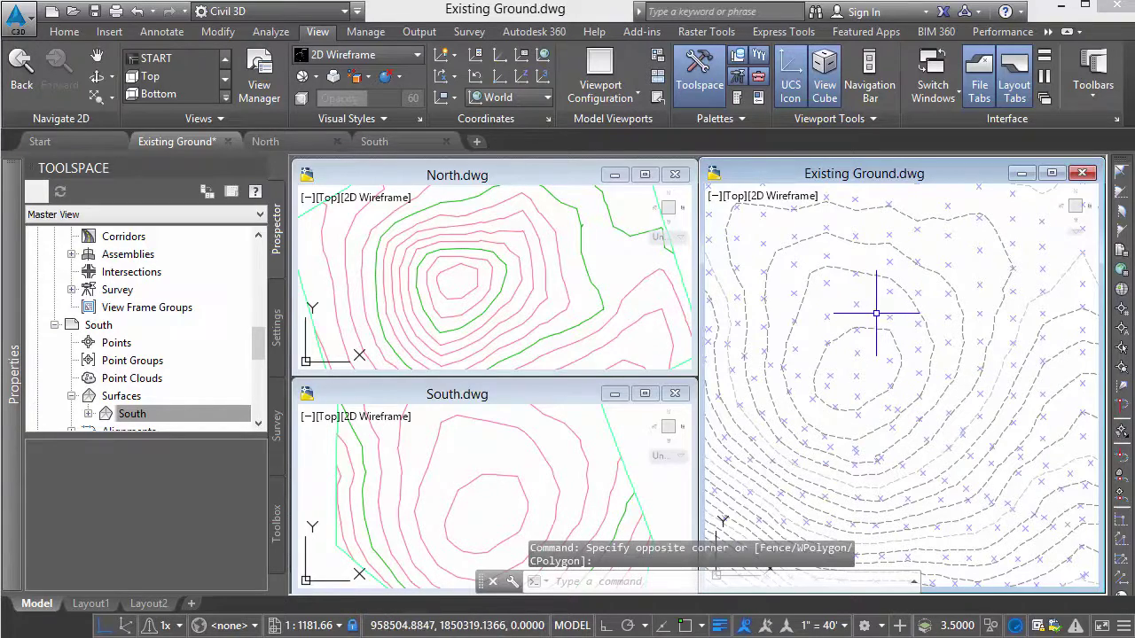
{"action": "scroll", "coordinate": [851, 312], "scroll_direction": "down", "scroll_amount": 5}
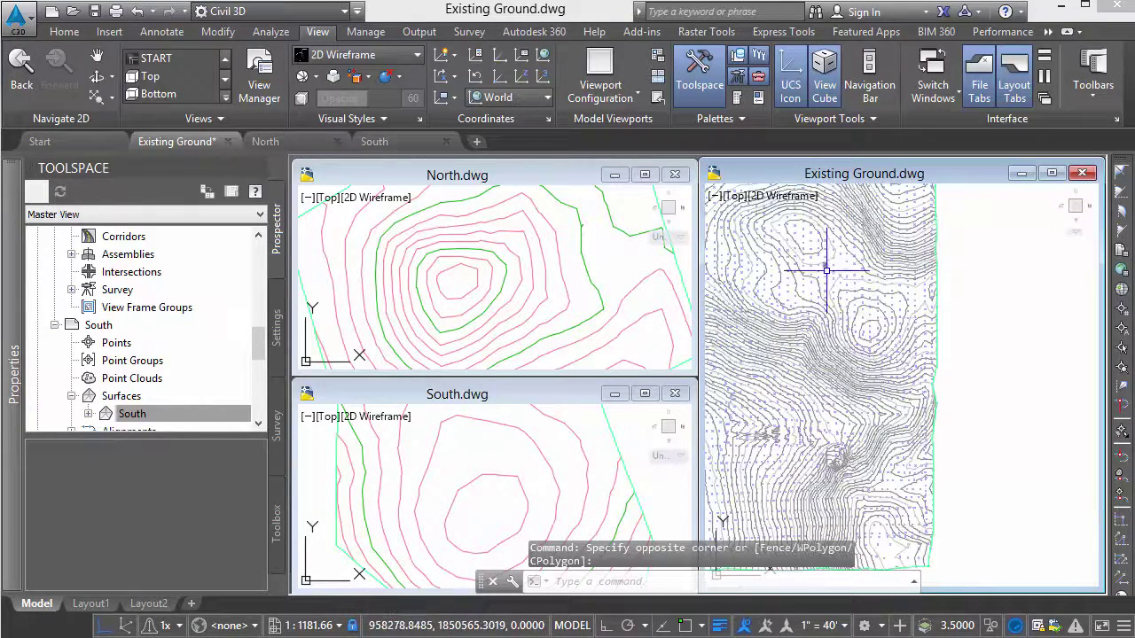
{"action": "scroll", "coordinate": [887, 274], "scroll_direction": "up", "scroll_amount": 3}
{"action": "middle_click_drag", "start_coordinate": [886, 274], "coordinate": [925, 442]}
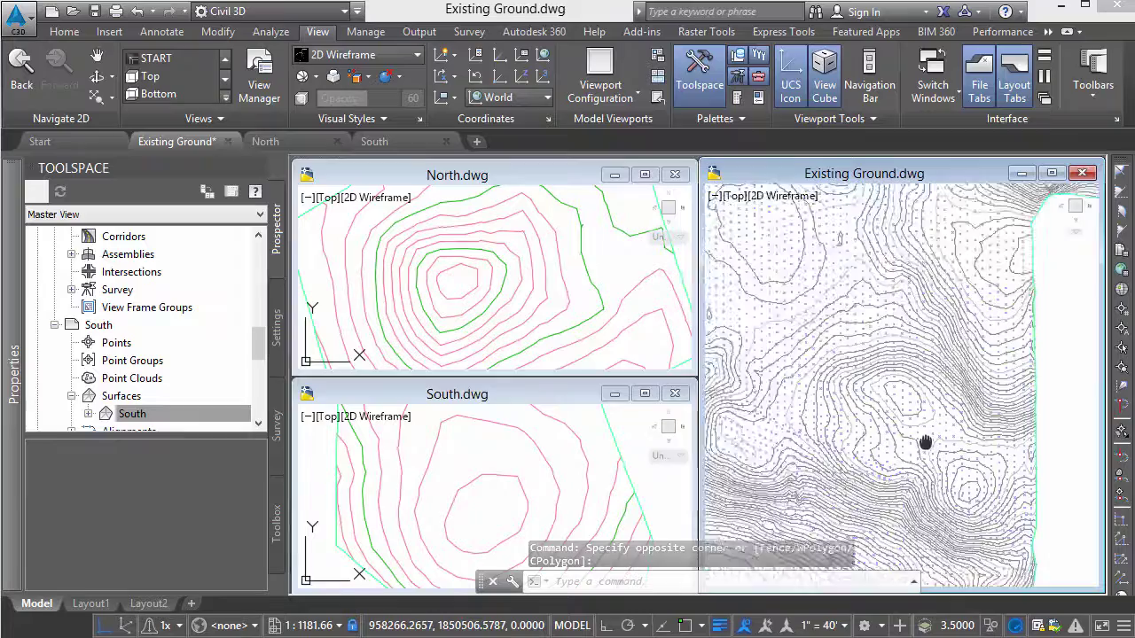
{"action": "scroll", "coordinate": [925, 442], "scroll_direction": "up", "scroll_amount": 2}
{"action": "middle_click_drag", "start_coordinate": [940, 292], "coordinate": [900, 525]}
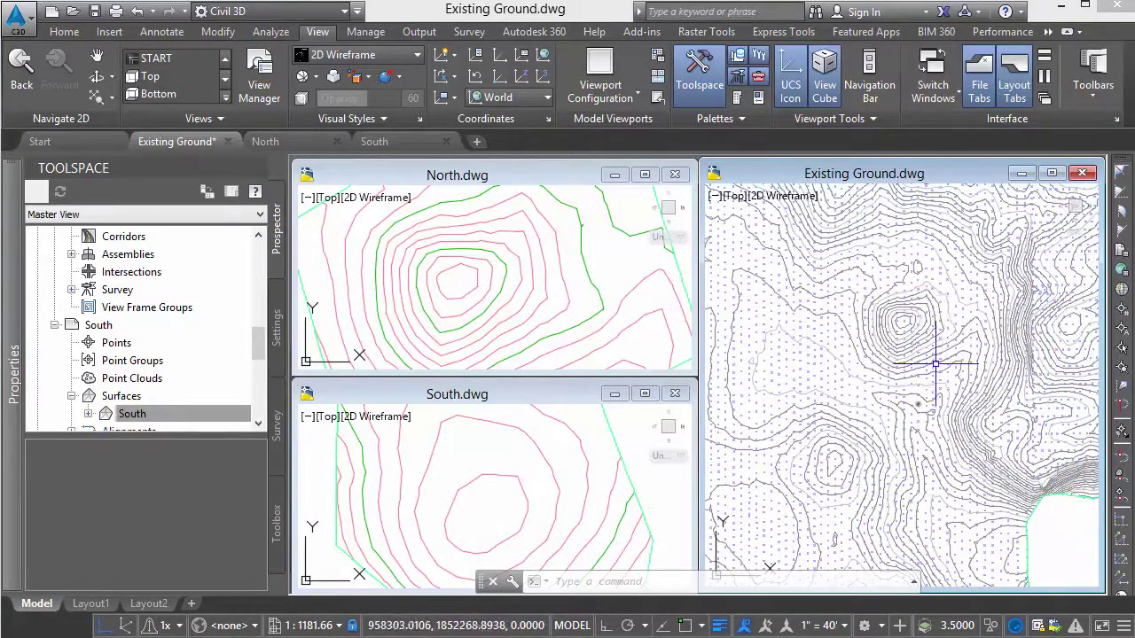
{"action": "scroll", "coordinate": [922, 355], "scroll_direction": "up", "scroll_amount": 4}
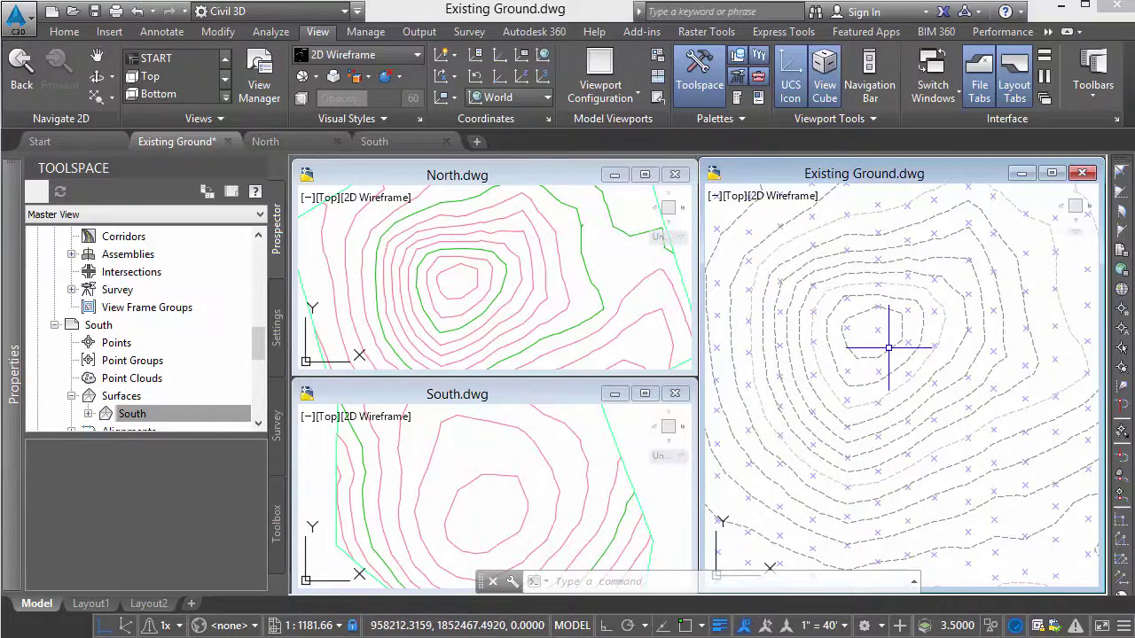
{"action": "scroll", "coordinate": [877, 342], "scroll_direction": "down", "scroll_amount": 2}
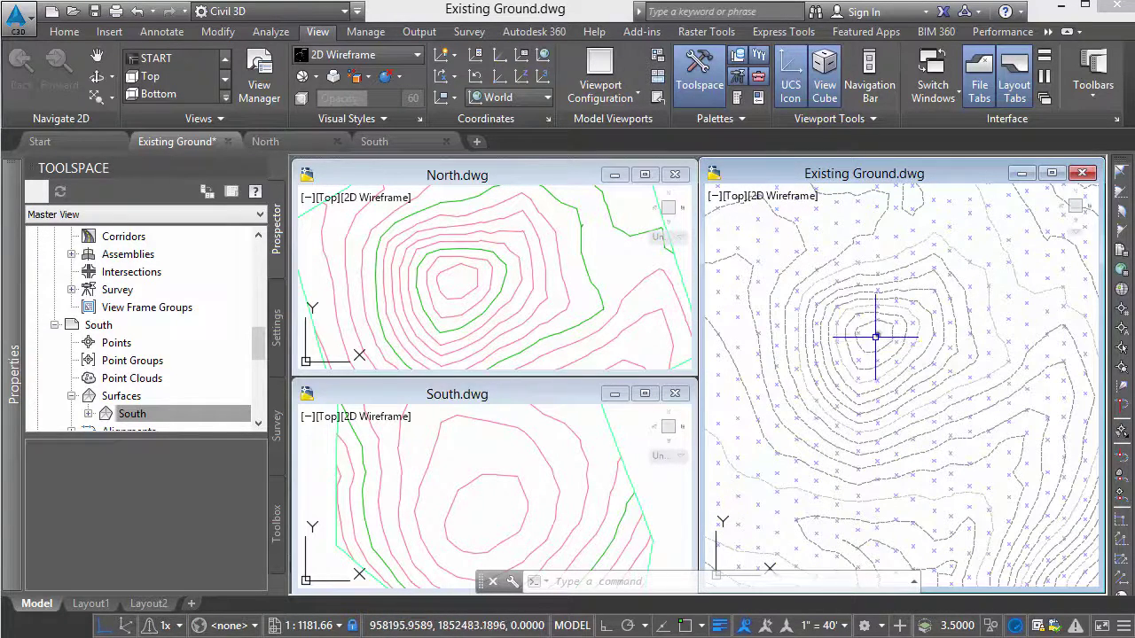
Step: Erase the 15 survey points inside a window around the Existing Ground hilltop using E
{"action": "scroll", "coordinate": [876, 337], "scroll_direction": "up", "scroll_amount": 1}
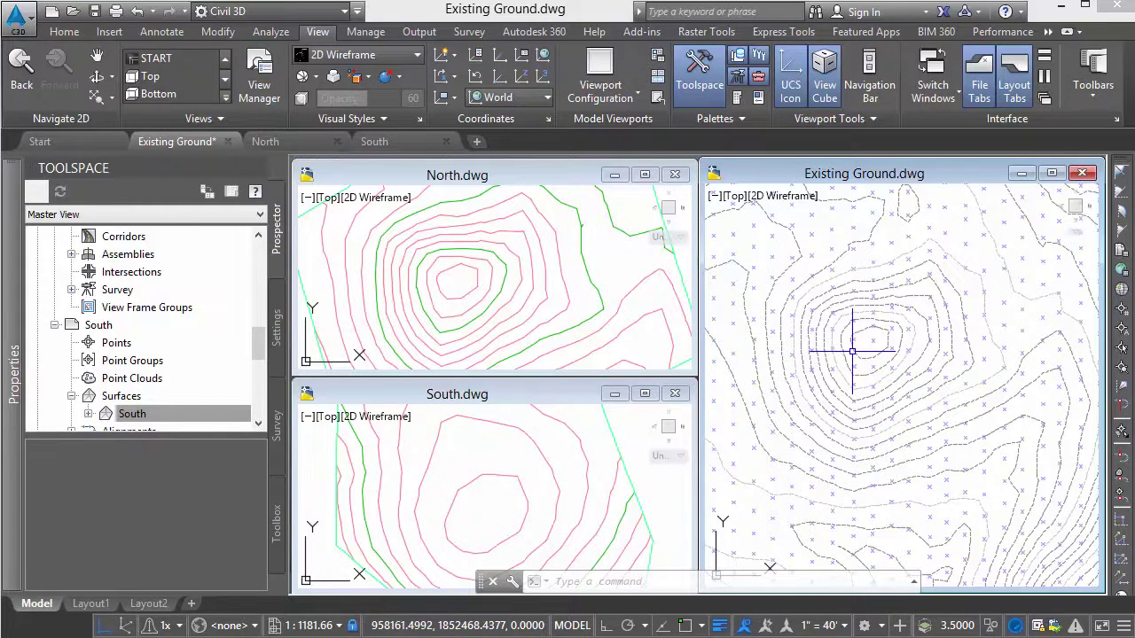
{"action": "type", "text": "e"}
{"action": "key", "text": "Return"}
{"action": "type", "text": "w"}
{"action": "key", "text": "Return"}
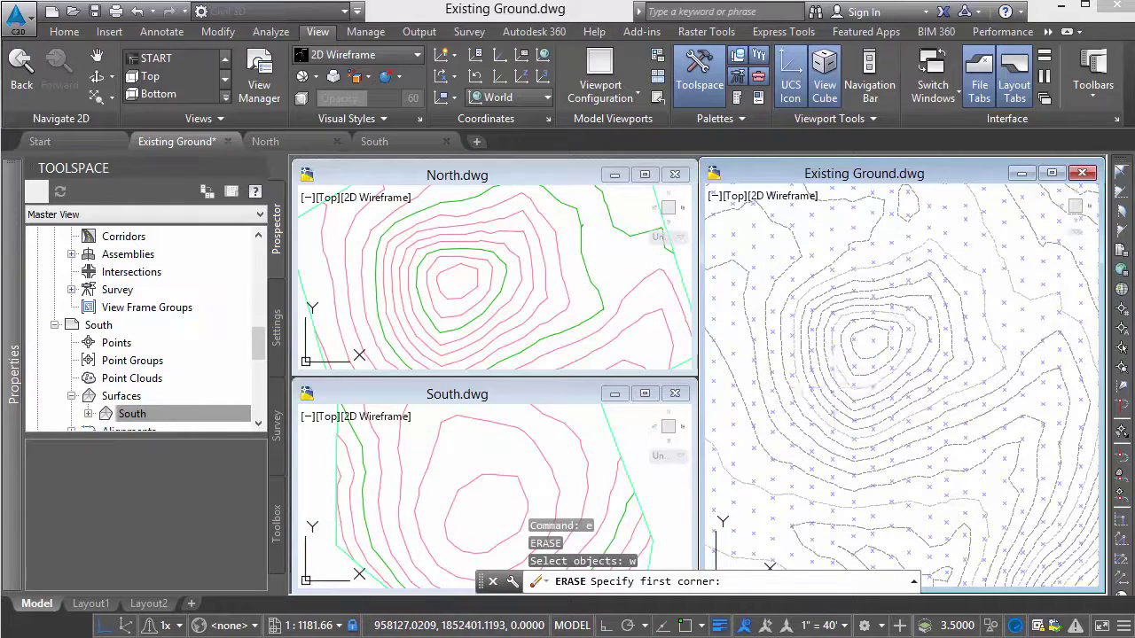
{"action": "left_click", "coordinate": [829, 350]}
{"action": "left_click", "coordinate": [931, 257]}
{"action": "key", "text": "Return"}
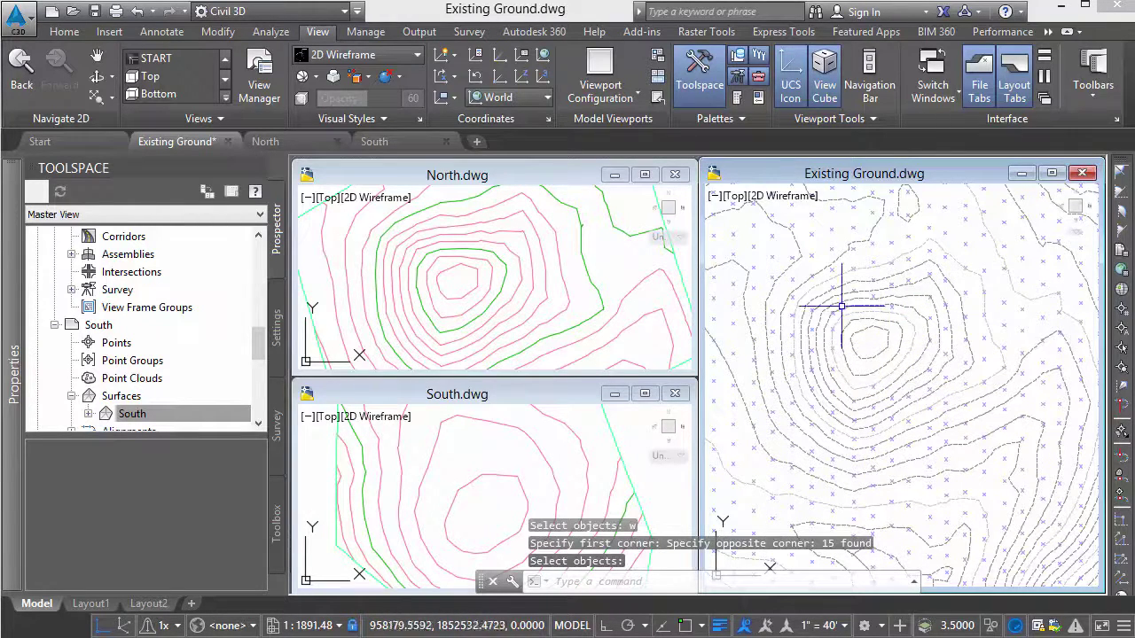
{"action": "left_click_drag", "start_coordinate": [262, 336], "coordinate": [253, 256]}
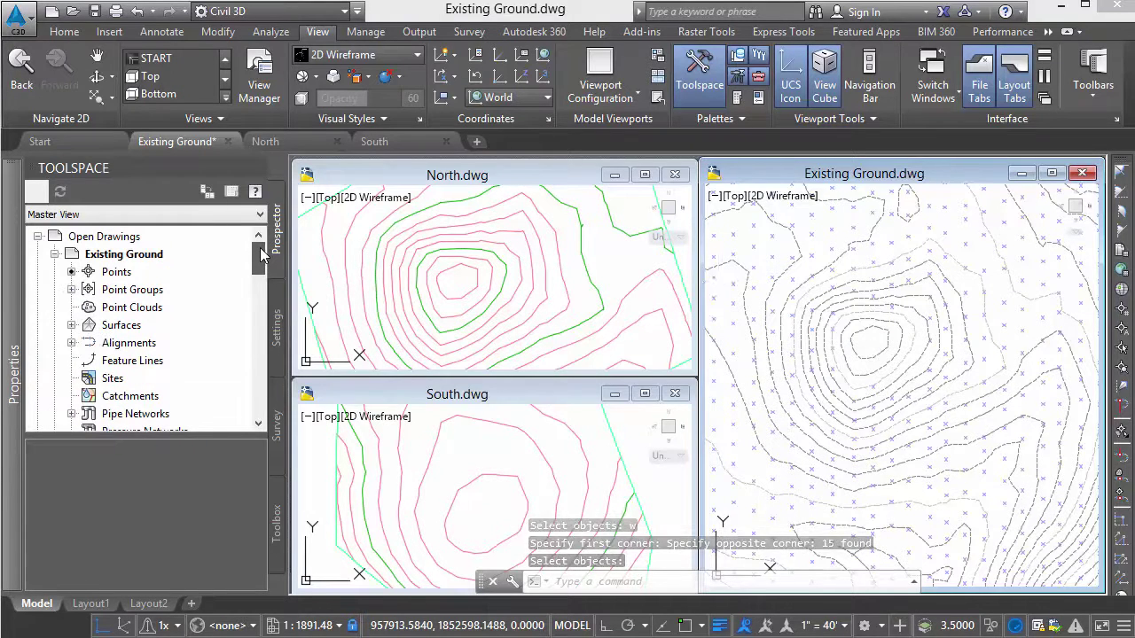
Step: Update the Topo point group in Prospector after the point erase
{"action": "left_click", "coordinate": [72, 290]}
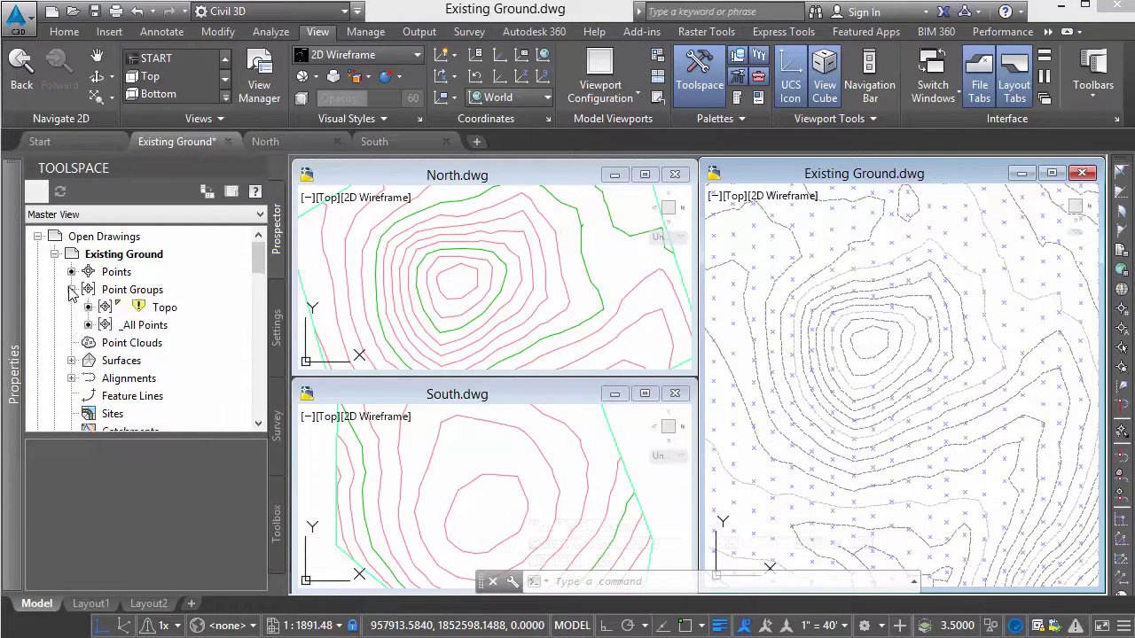
{"action": "right_click", "coordinate": [164, 309]}
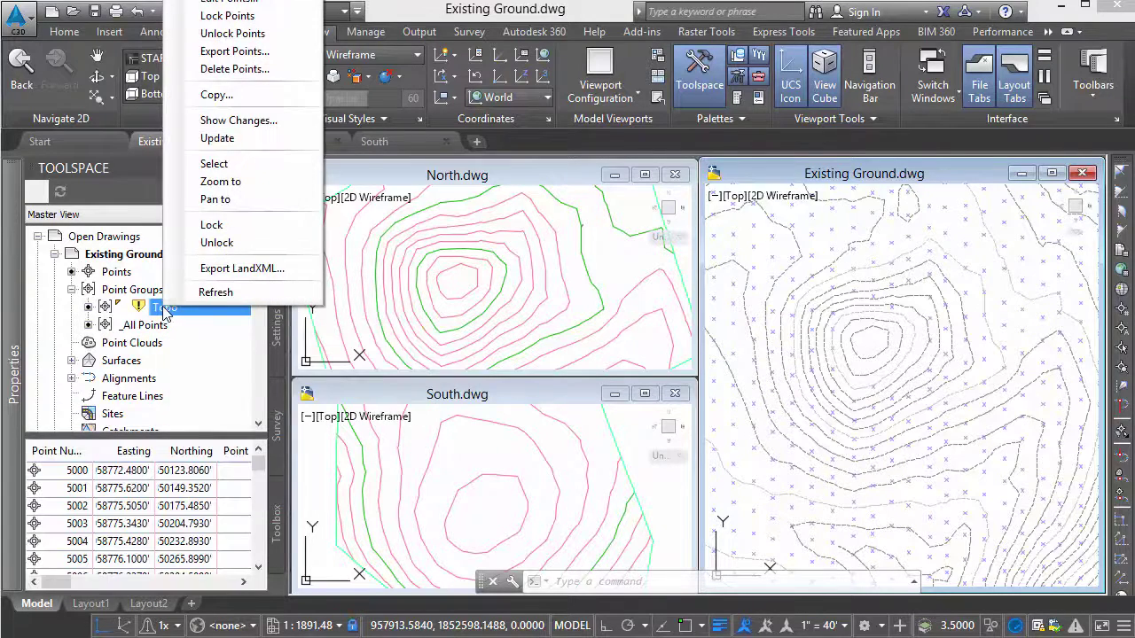
{"action": "left_click", "coordinate": [237, 140]}
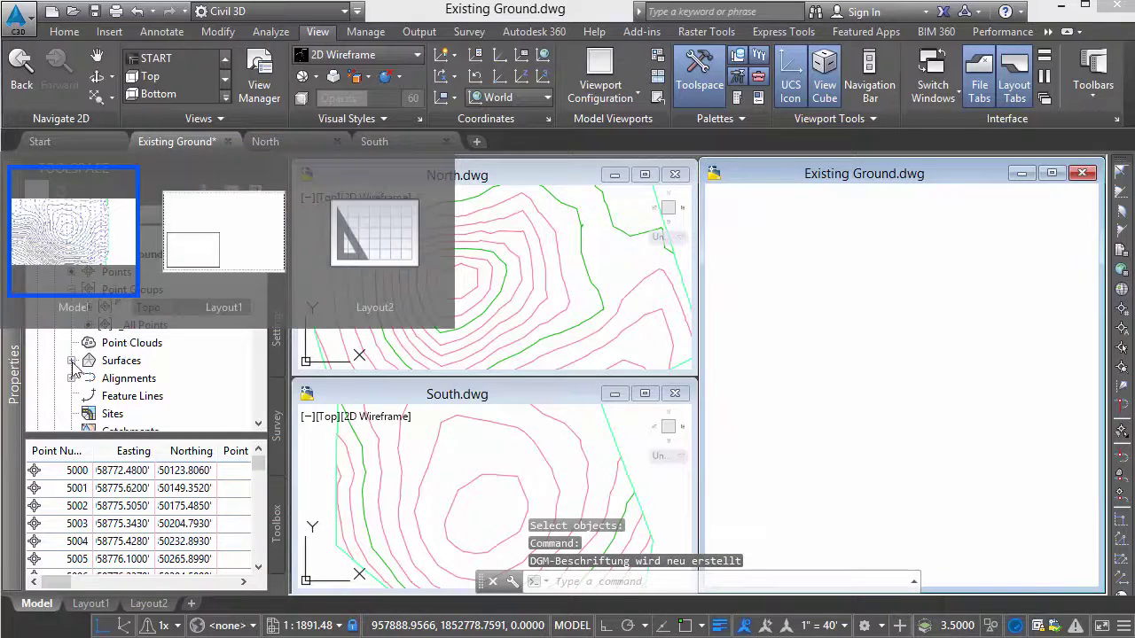
Step: Rebuild the Existing Ground surface from the Prospector Surfaces list
{"action": "key", "text": "ctrl+Page_Down"}
{"action": "key", "text": "ctrl+Page_Up"}
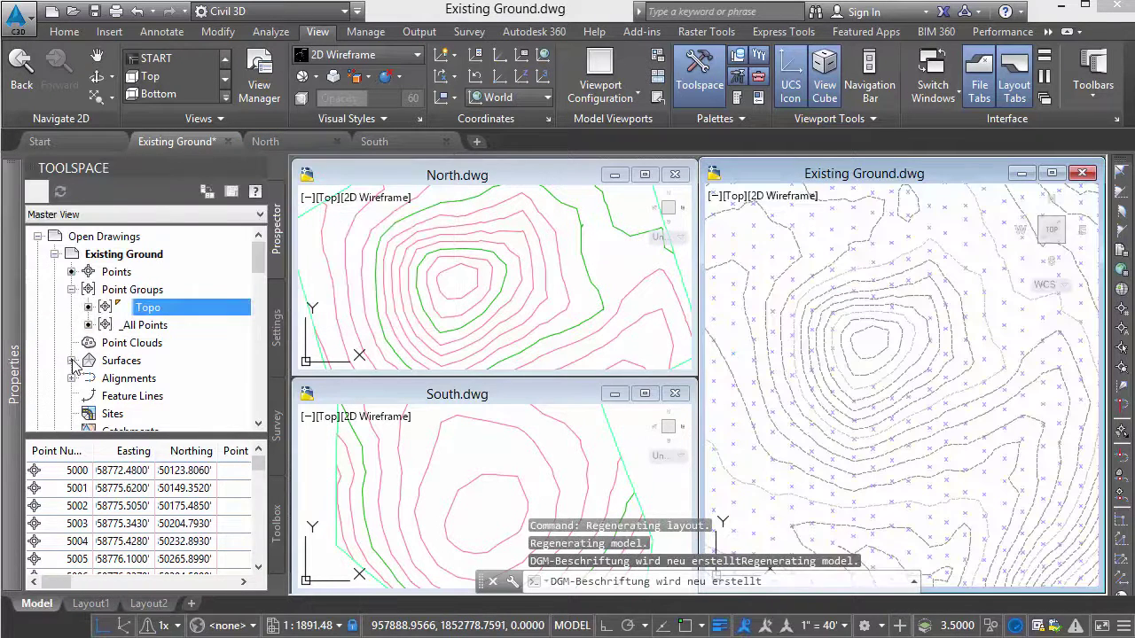
{"action": "left_click", "coordinate": [124, 361]}
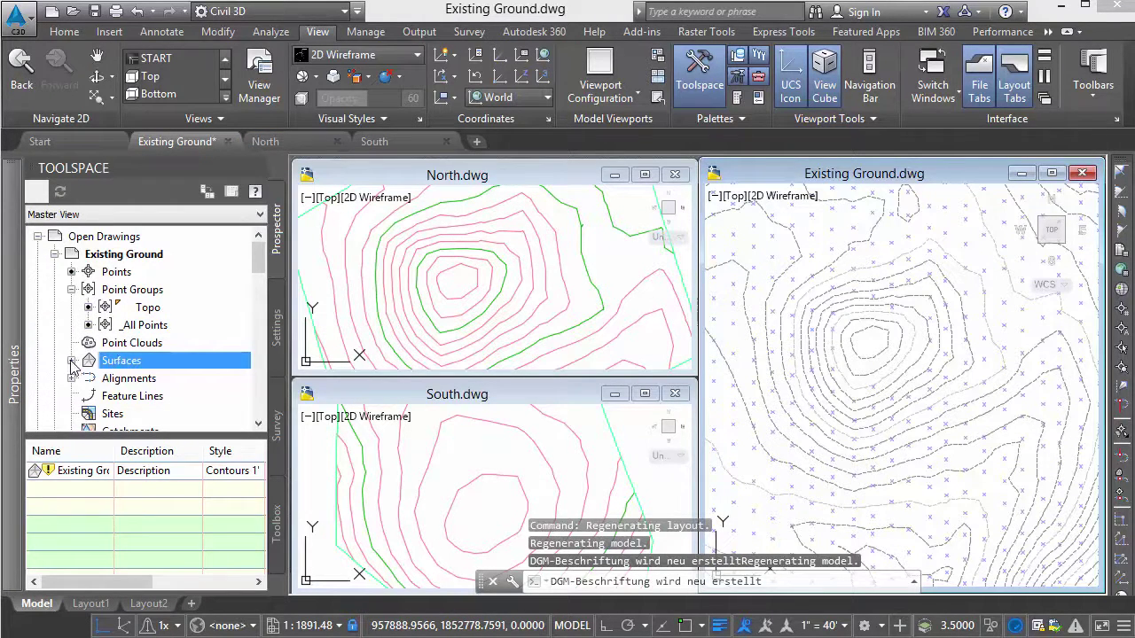
{"action": "left_click", "coordinate": [72, 361]}
{"action": "right_click", "coordinate": [162, 379]}
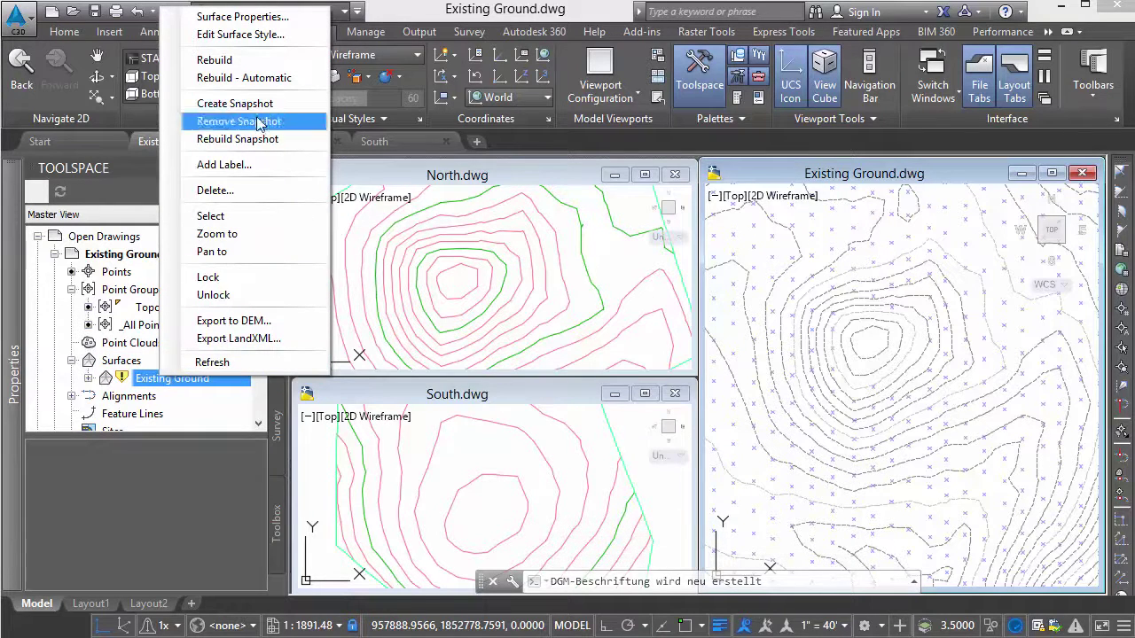
{"action": "left_click", "coordinate": [266, 78]}
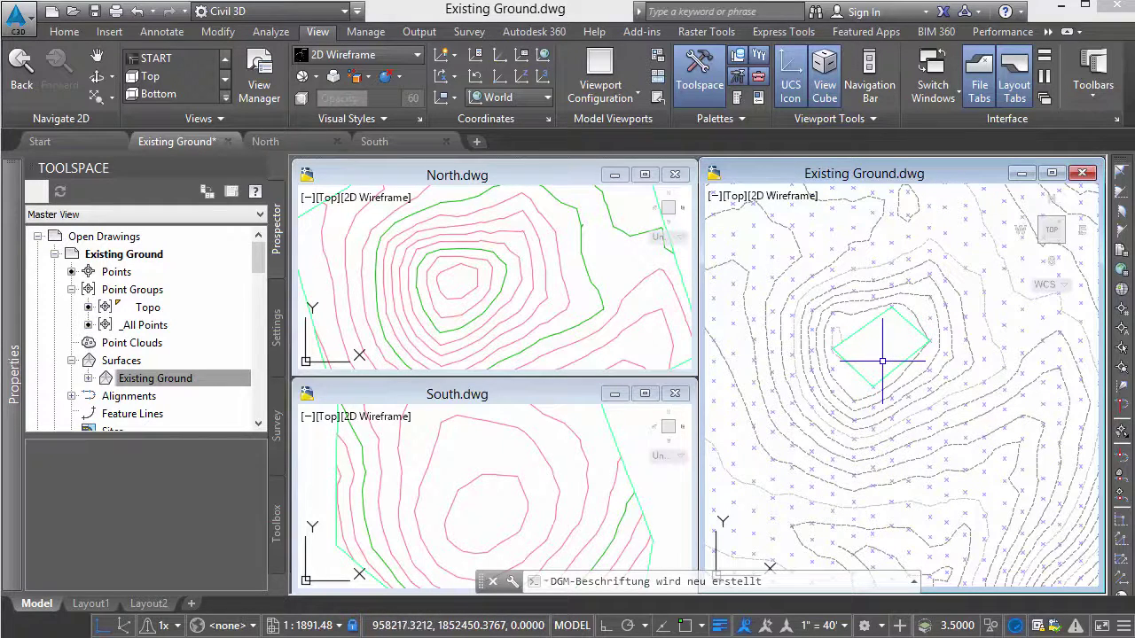
Step: Set Existing Ground's maximum triangle length to 400 in Surface Properties, then rebuild
{"action": "left_click", "coordinate": [934, 305]}
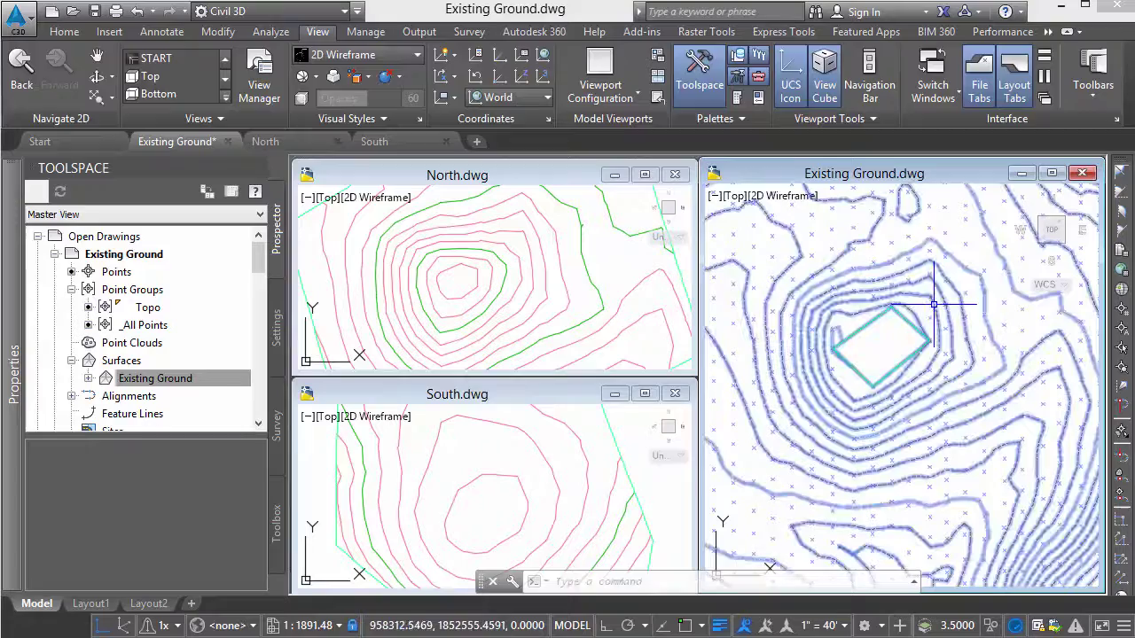
{"action": "right_click", "coordinate": [932, 312]}
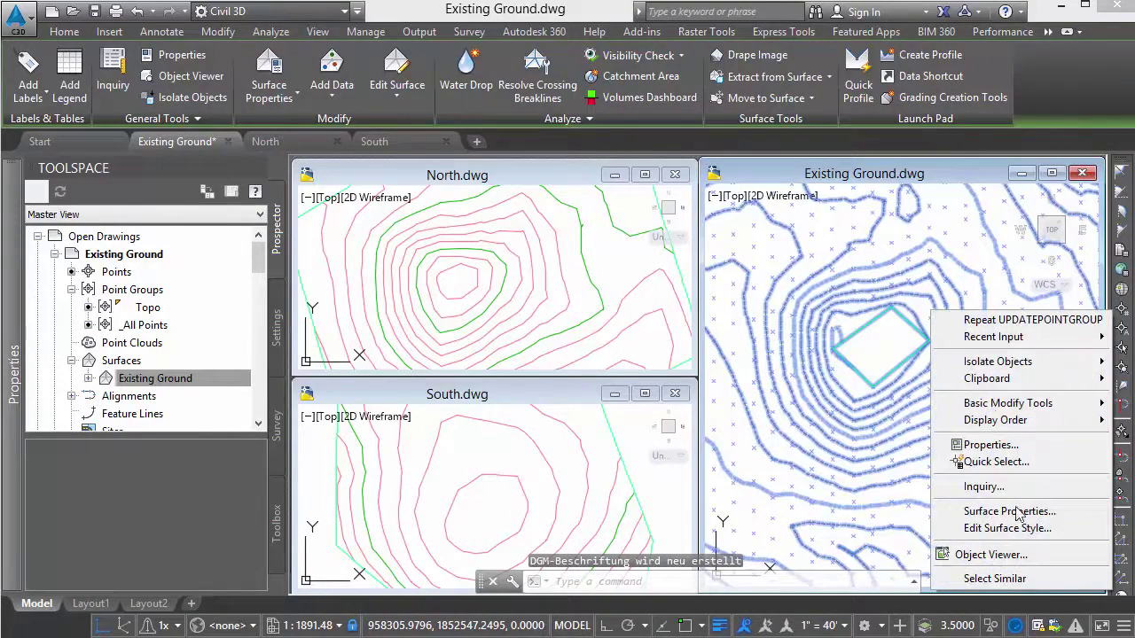
{"action": "left_click", "coordinate": [1011, 512]}
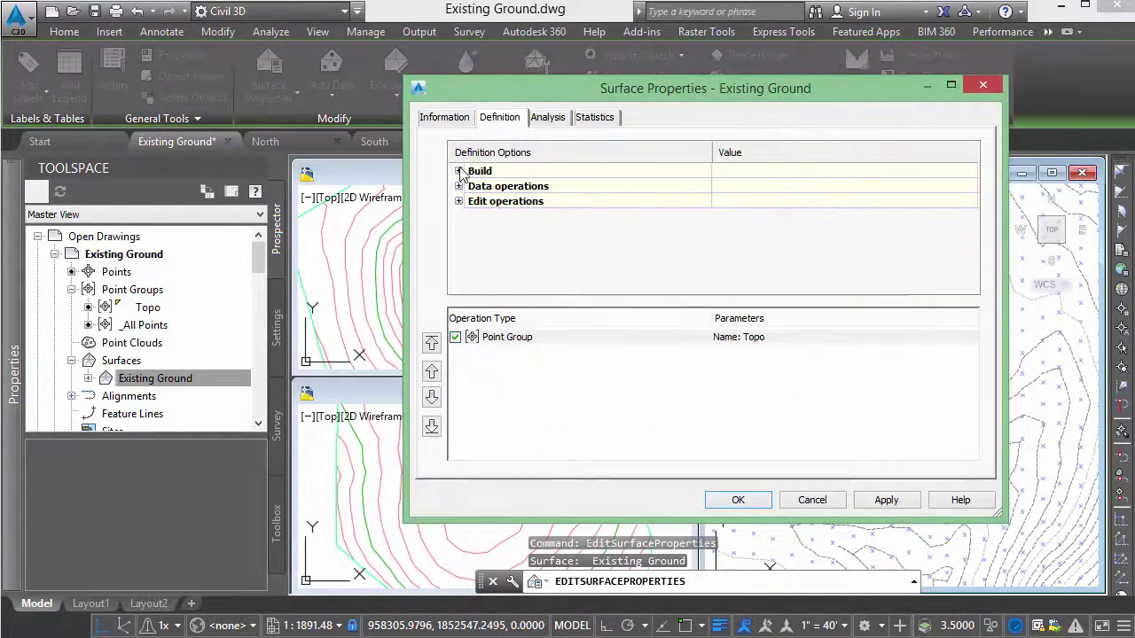
{"action": "left_click", "coordinate": [460, 172]}
{"action": "left_click_drag", "start_coordinate": [972, 204], "coordinate": [975, 255]}
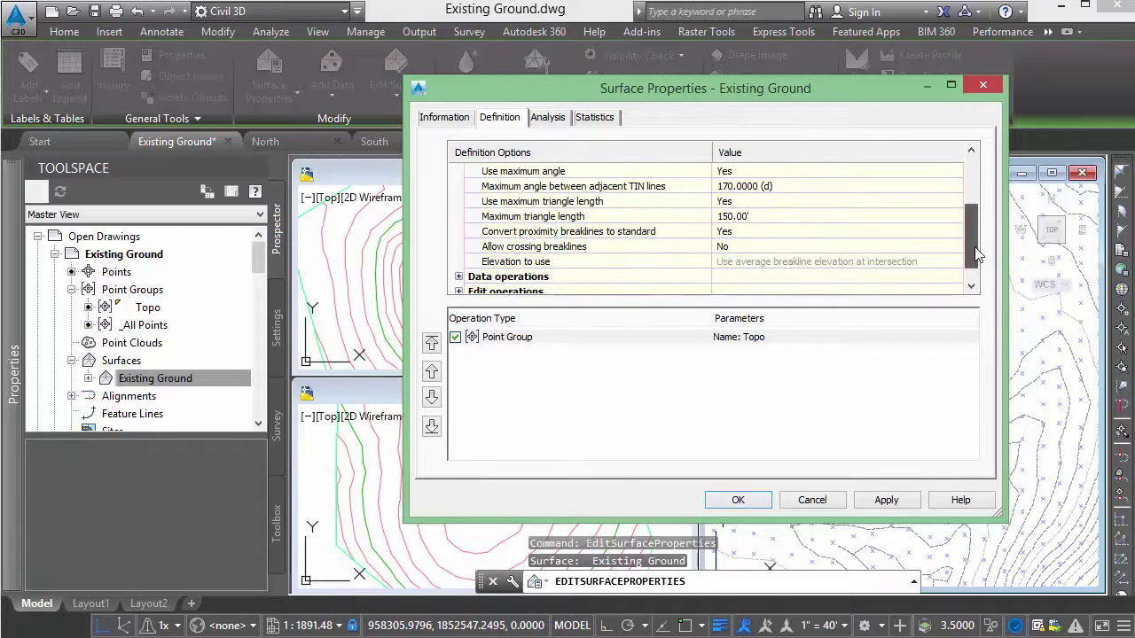
{"action": "left_click", "coordinate": [774, 215]}
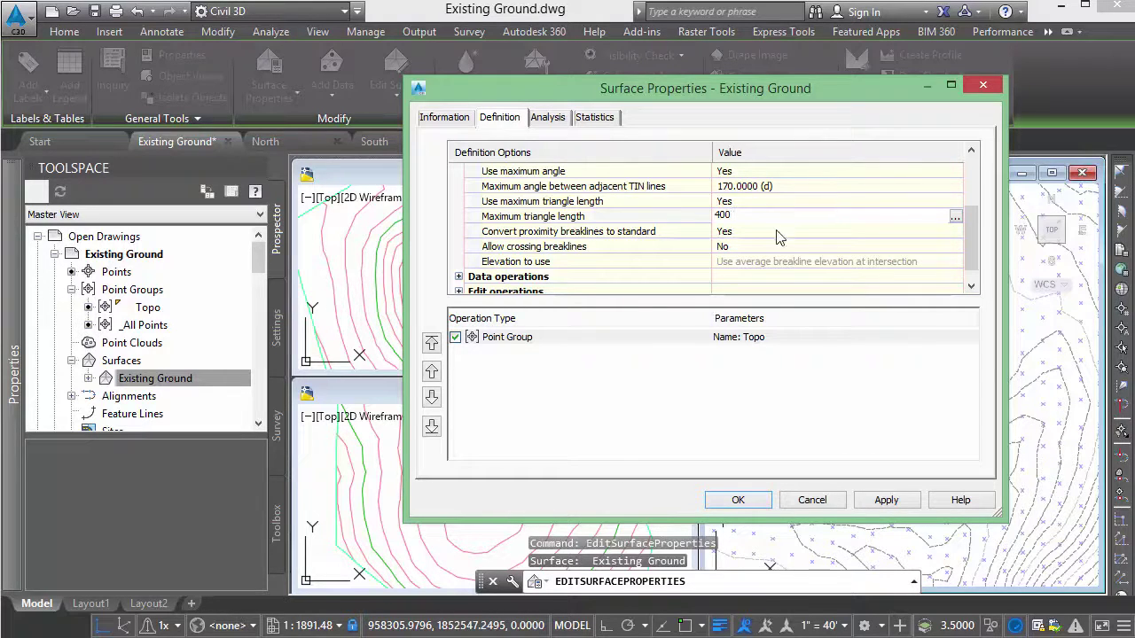
{"action": "key", "text": "Return"}
{"action": "left_click", "coordinate": [760, 499]}
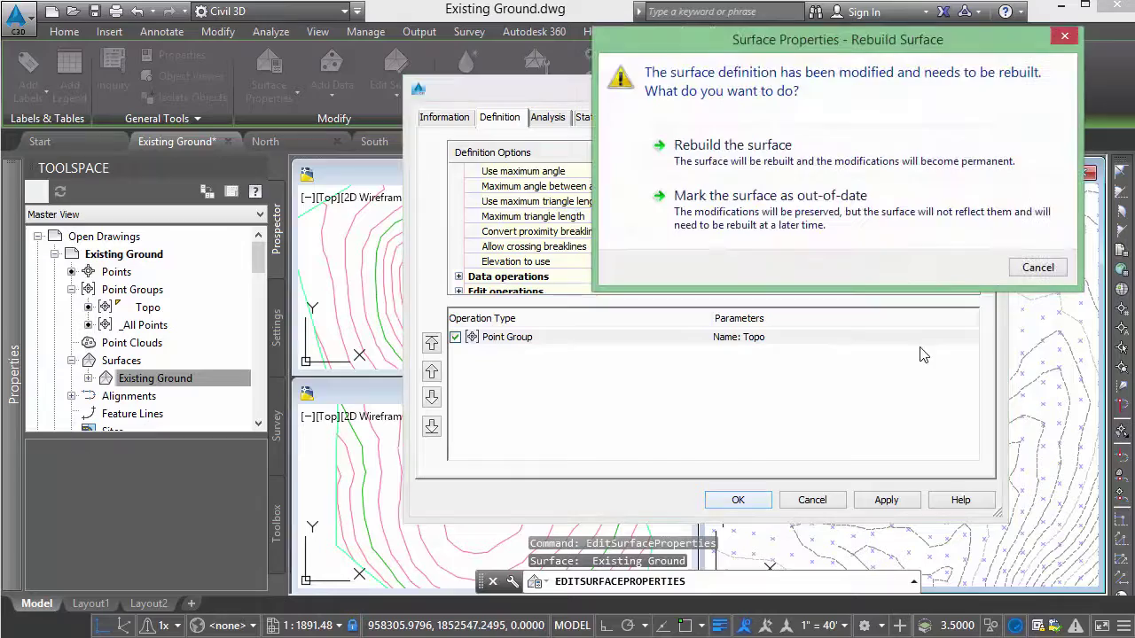
{"action": "left_click", "coordinate": [772, 153]}
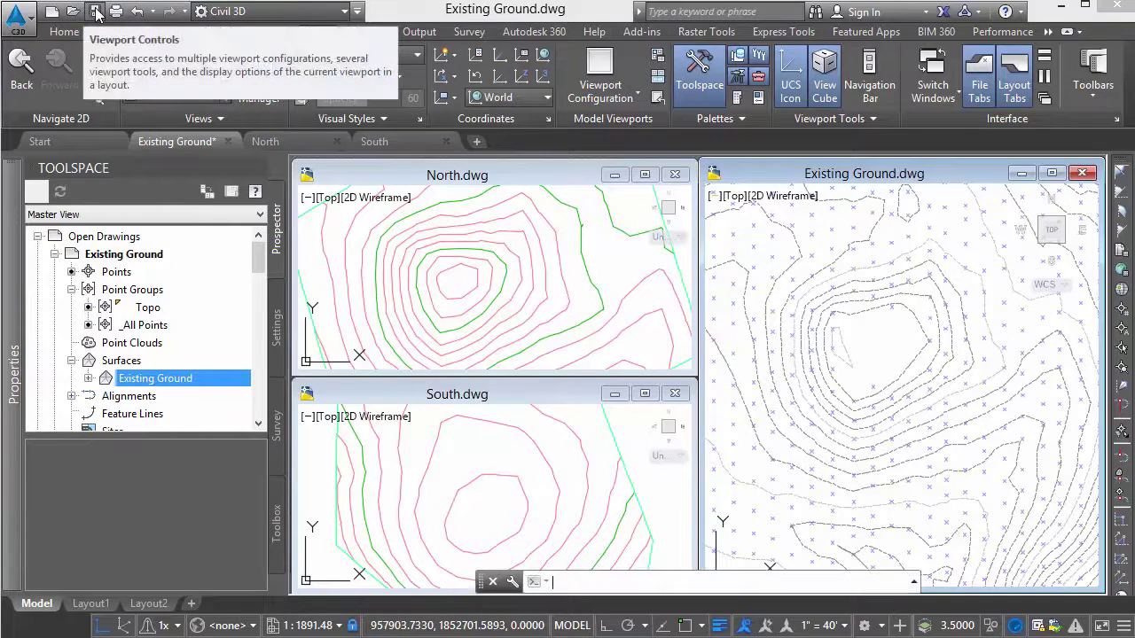
Step: Save the Existing Ground drawing and make North.dwg the active drawing
{"action": "key", "text": "ctrl+s"}
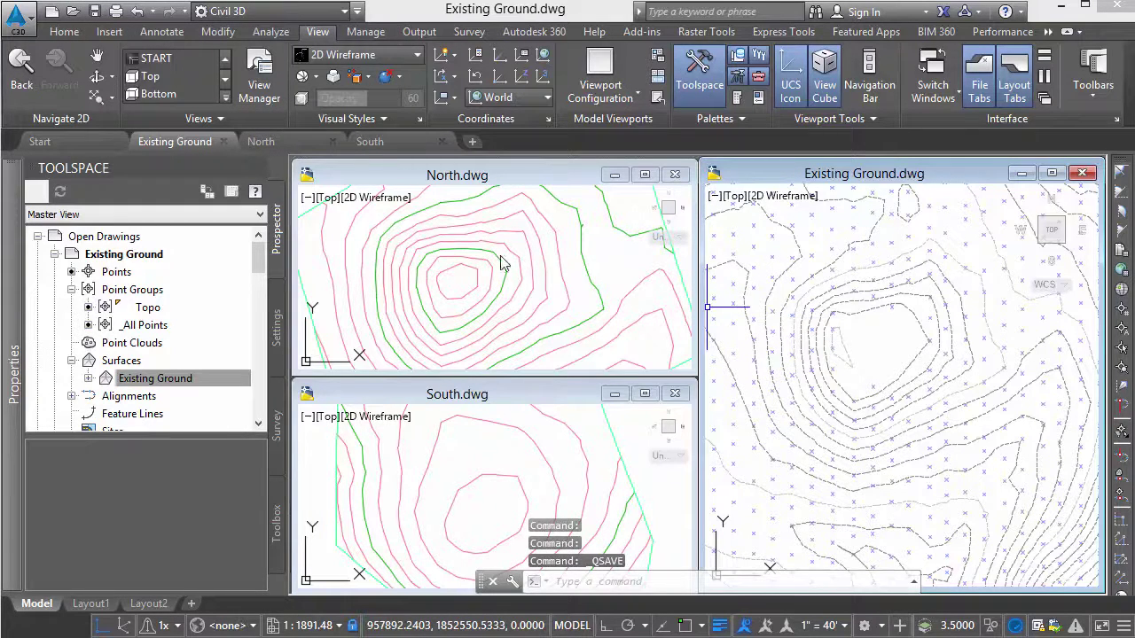
{"action": "left_click", "coordinate": [510, 173]}
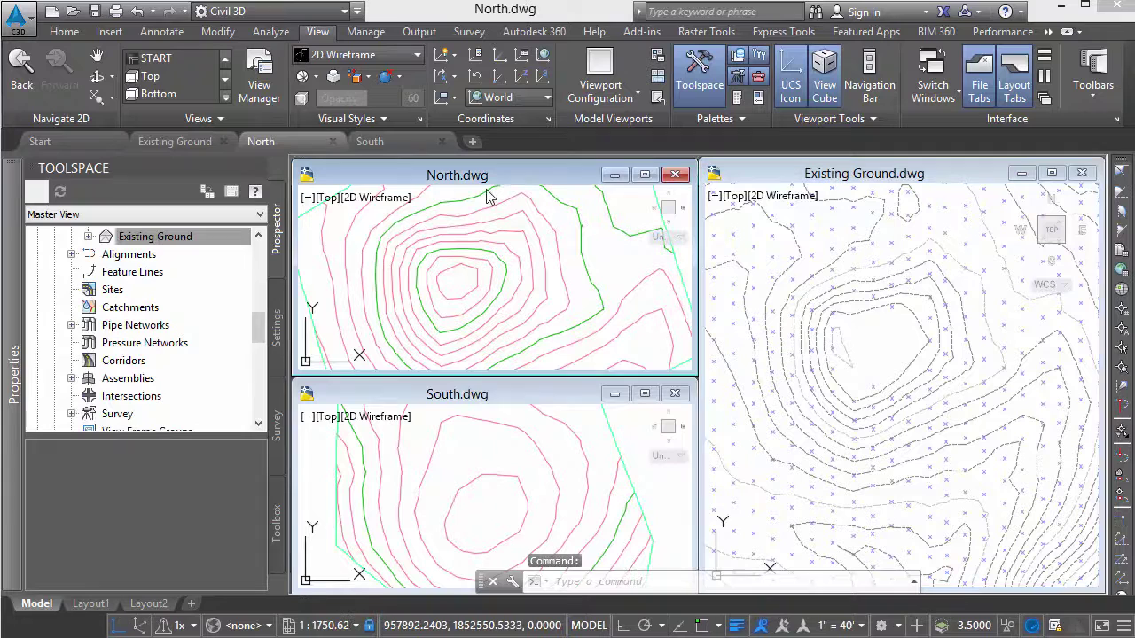
{"action": "left_click_drag", "start_coordinate": [259, 306], "coordinate": [259, 252]}
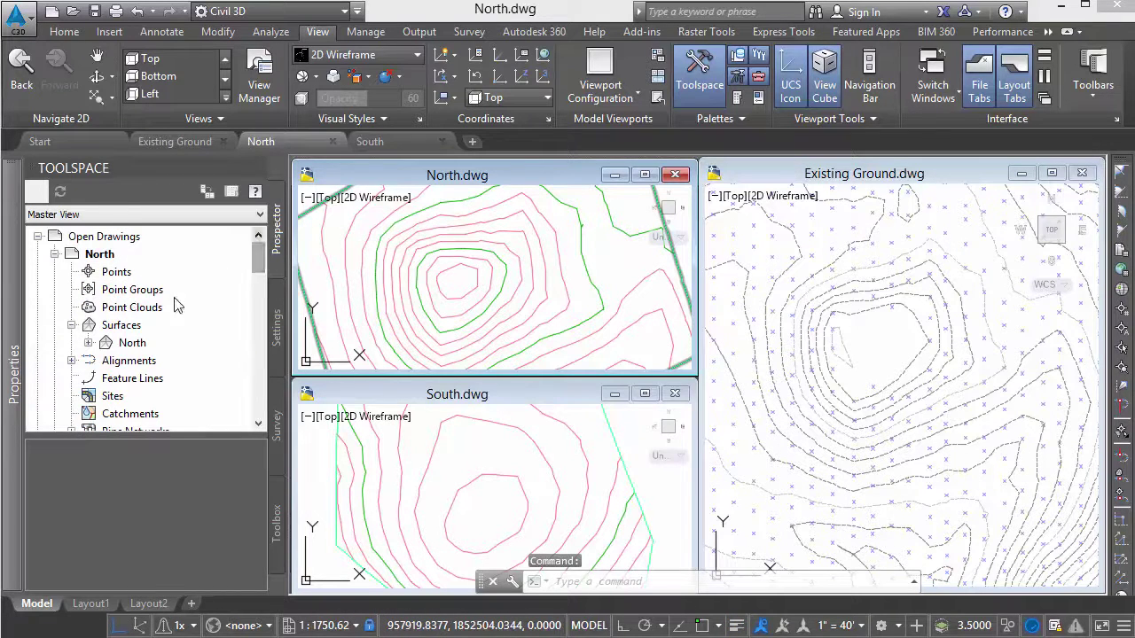
Step: Rebuild the North surface and its snapshot from the edited Existing Ground
{"action": "left_click", "coordinate": [88, 343]}
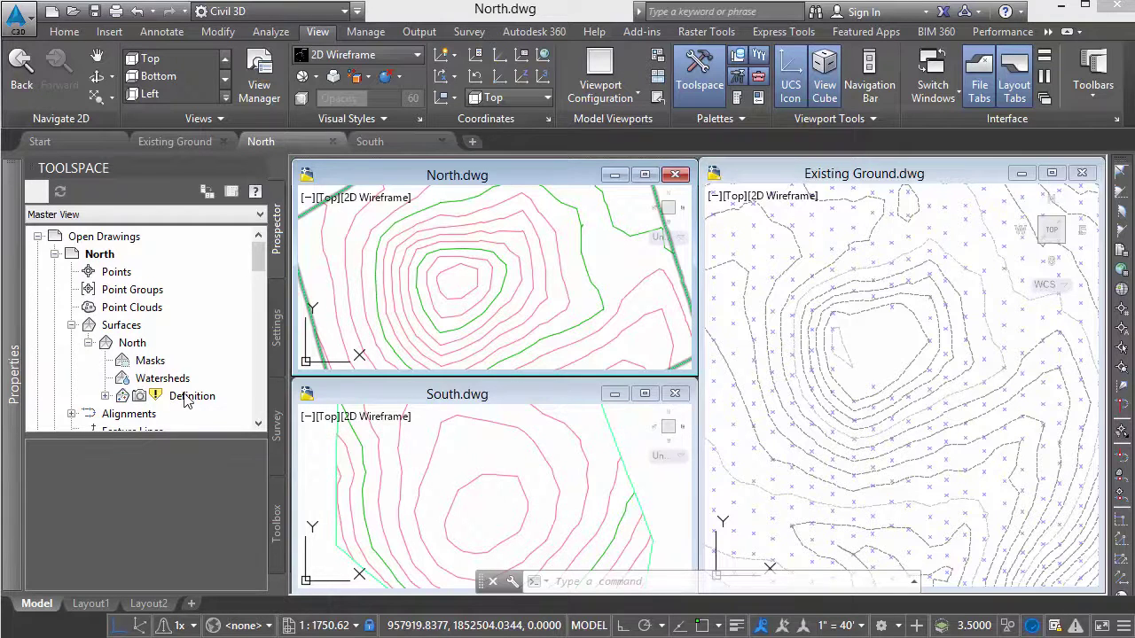
{"action": "right_click", "coordinate": [133, 343]}
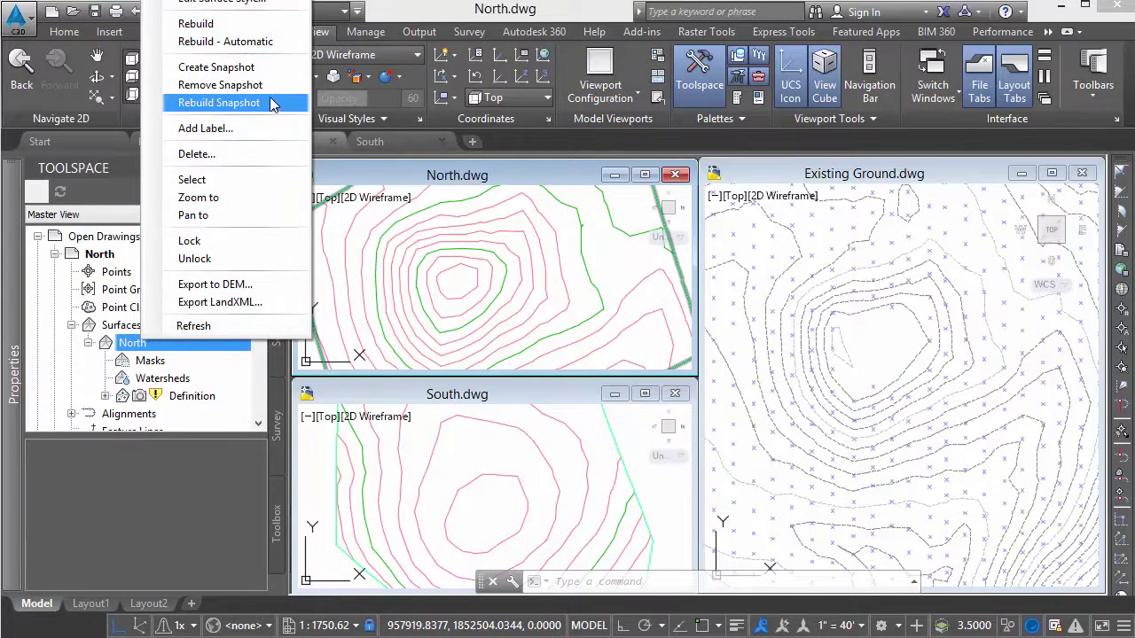
{"action": "left_click", "coordinate": [225, 42]}
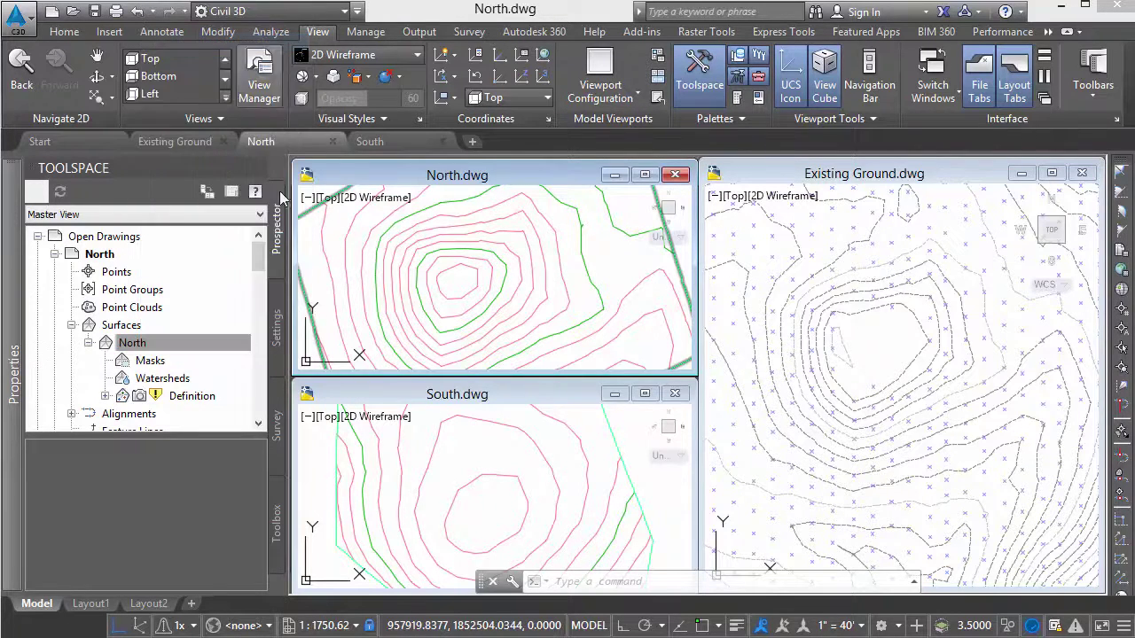
{"action": "right_click", "coordinate": [203, 400]}
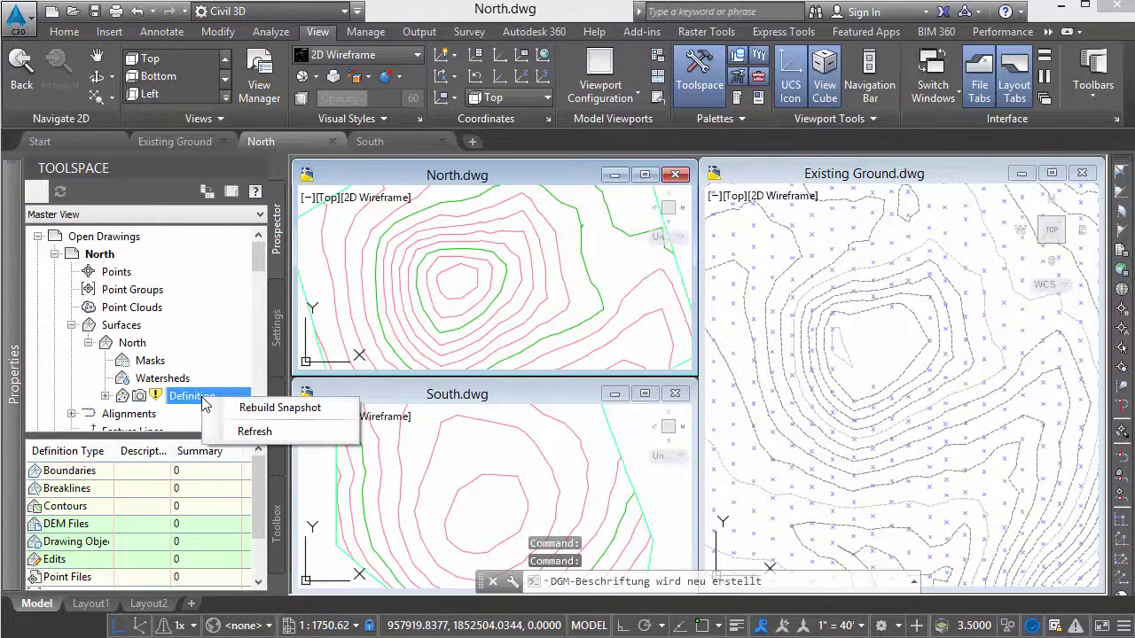
{"action": "left_click", "coordinate": [266, 409]}
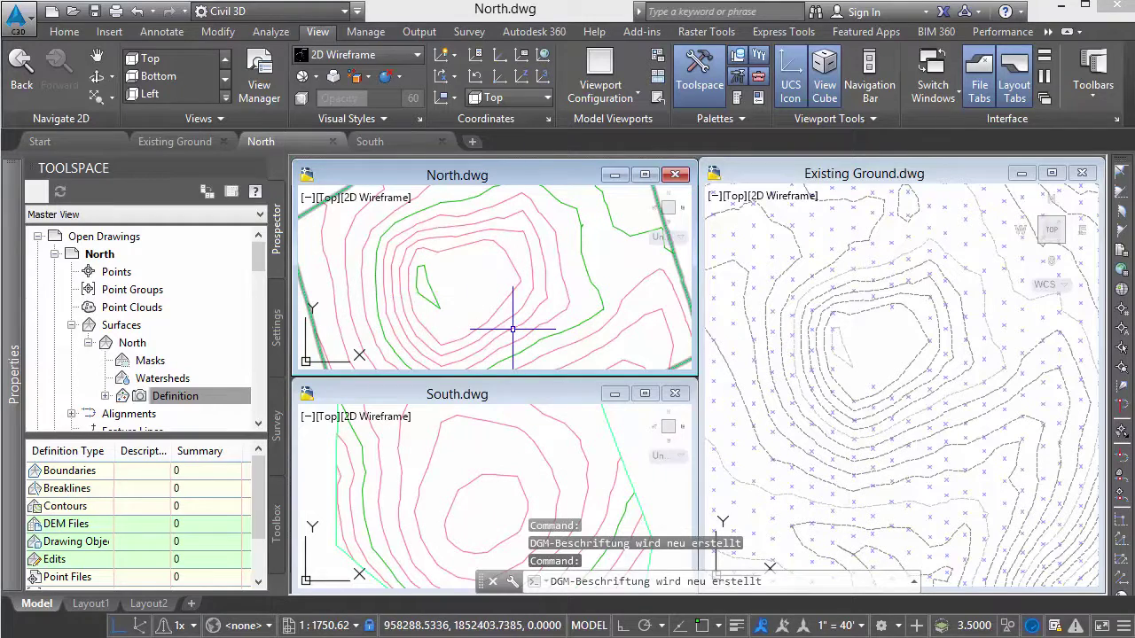
Step: Erase the 13 survey points near the Existing Ground hilltop with a window selection
{"action": "left_click", "coordinate": [891, 354]}
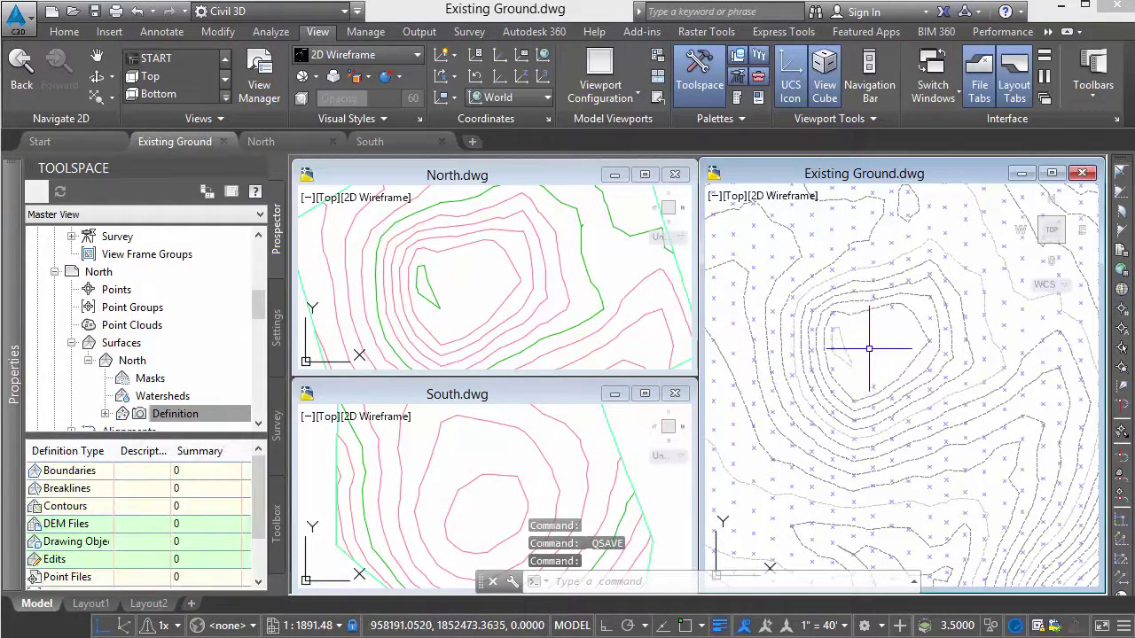
{"action": "middle_click_drag", "start_coordinate": [873, 351], "coordinate": [854, 317]}
{"action": "scroll", "coordinate": [854, 317], "scroll_direction": "up", "scroll_amount": 4}
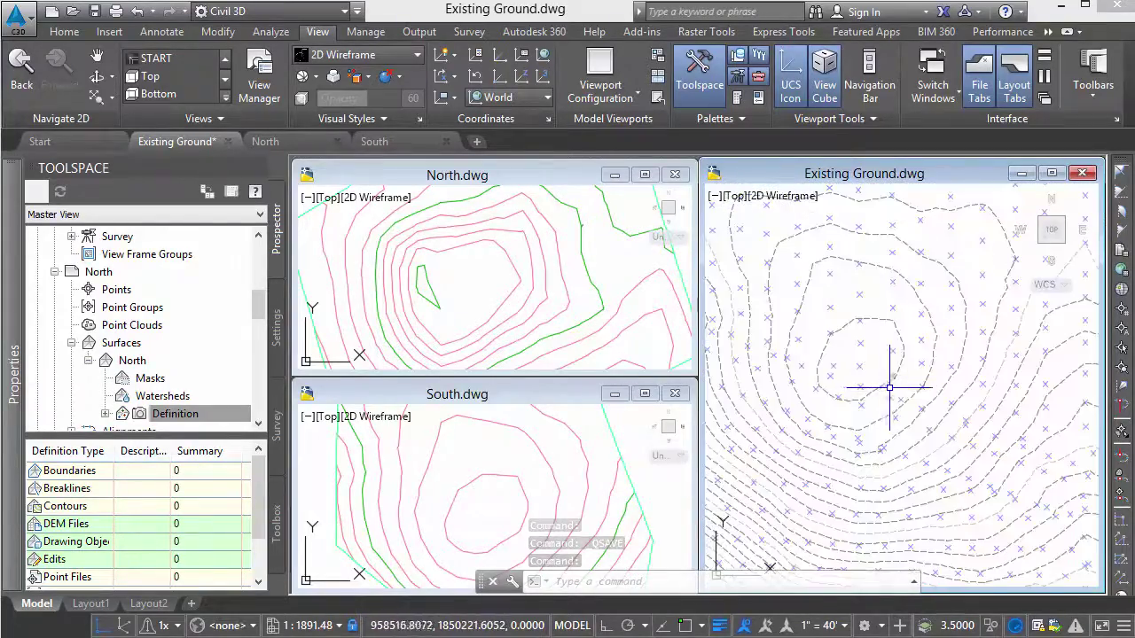
{"action": "scroll", "coordinate": [846, 377], "scroll_direction": "up", "scroll_amount": 2}
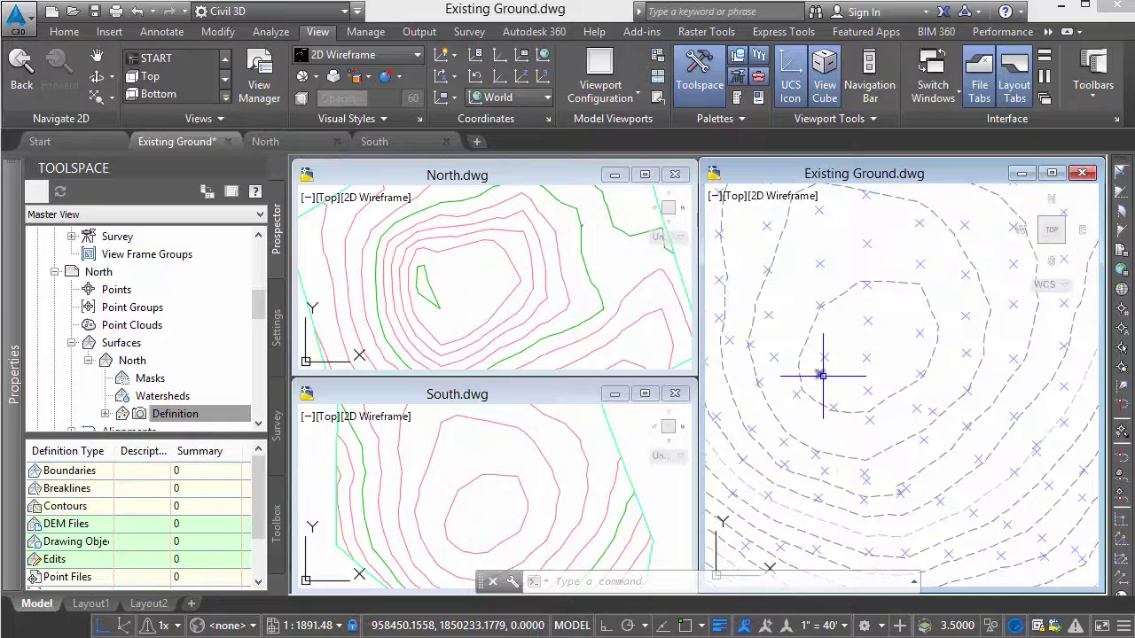
{"action": "type", "text": "e"}
{"action": "key", "text": "Return"}
{"action": "left_click", "coordinate": [797, 430]}
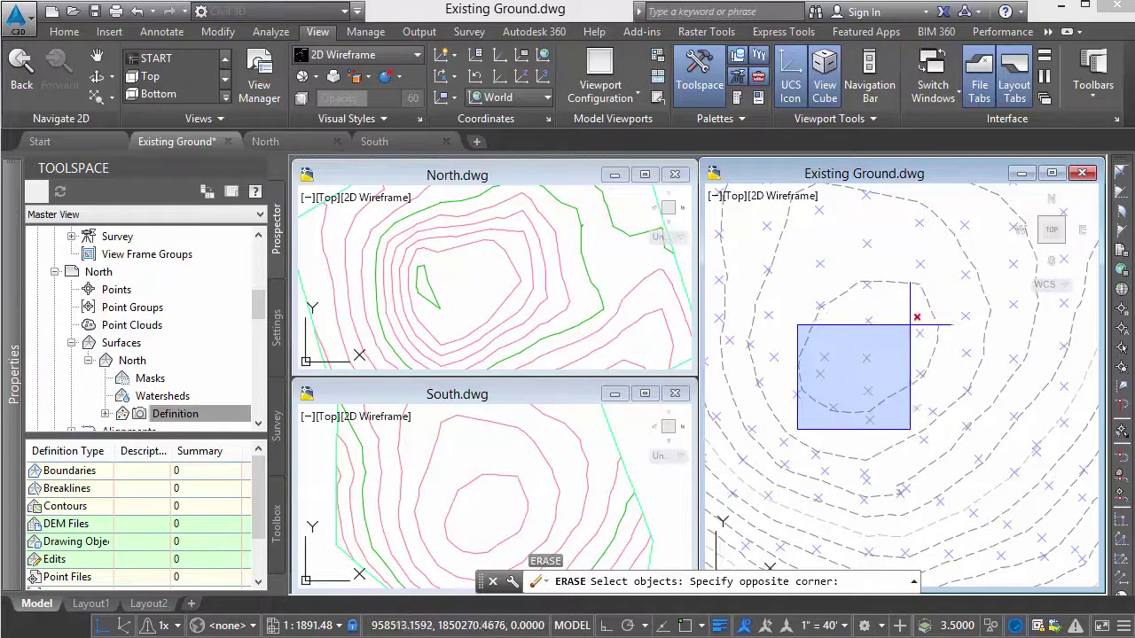
{"action": "left_click", "coordinate": [959, 271]}
{"action": "key", "text": "Return"}
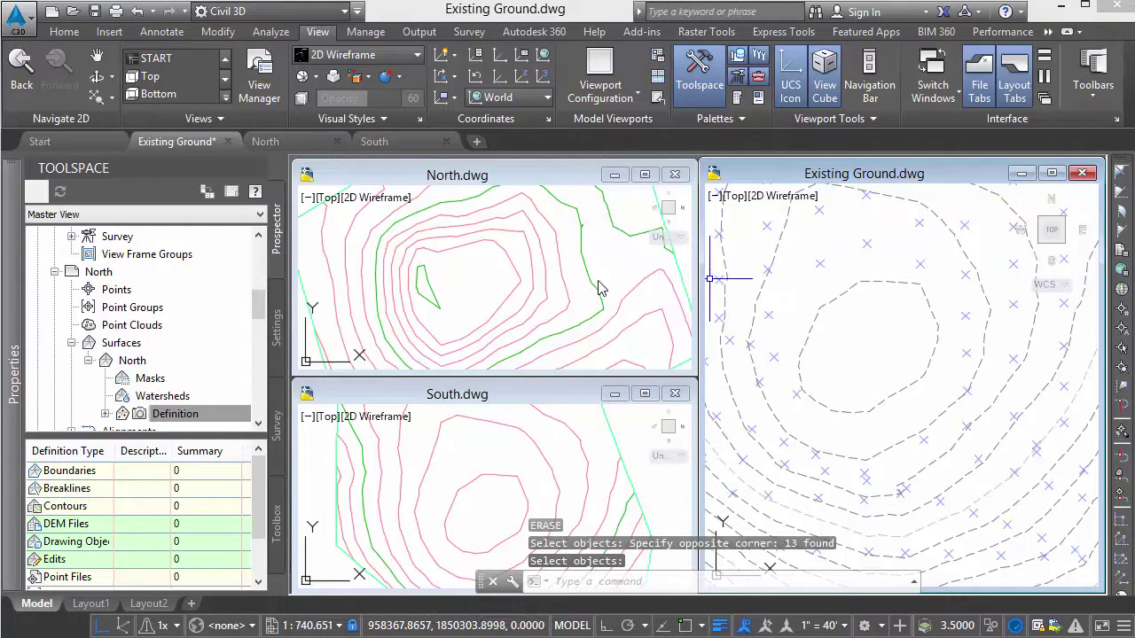
Step: Update the Topo point group to reflect the erased points
{"action": "scroll", "coordinate": [185, 282], "scroll_direction": "up", "scroll_amount": 10}
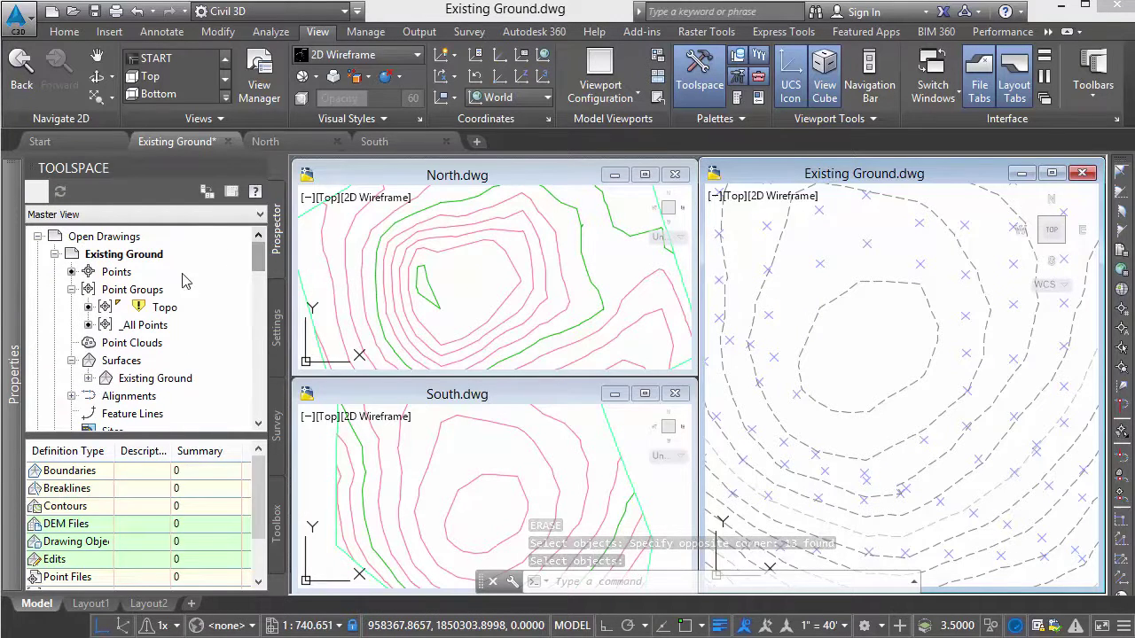
{"action": "right_click", "coordinate": [160, 309]}
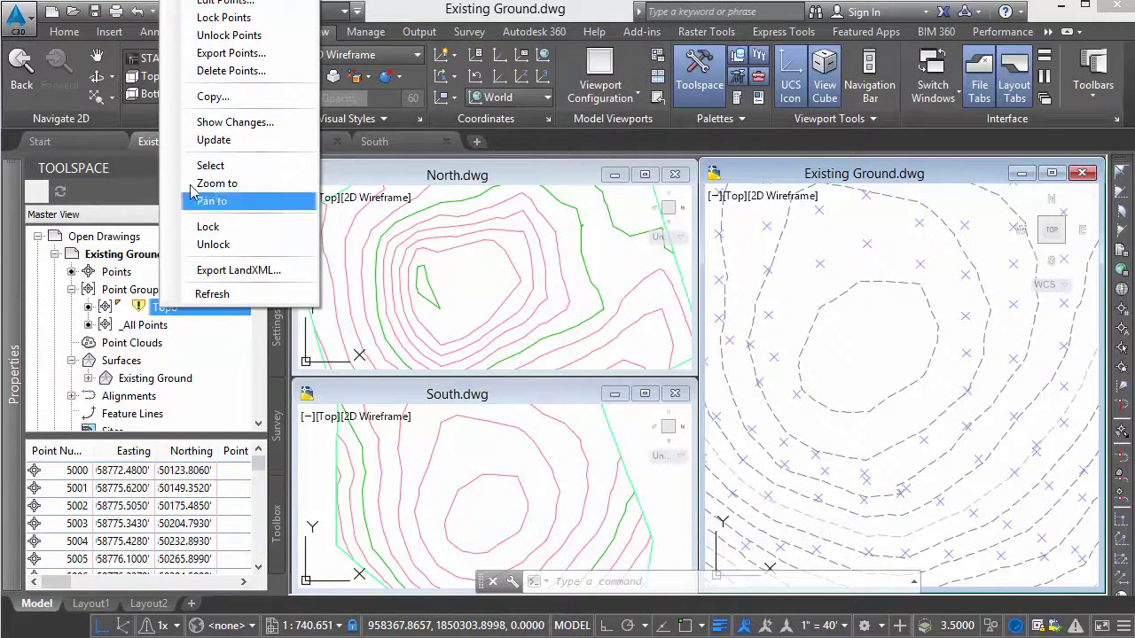
{"action": "left_click", "coordinate": [213, 141]}
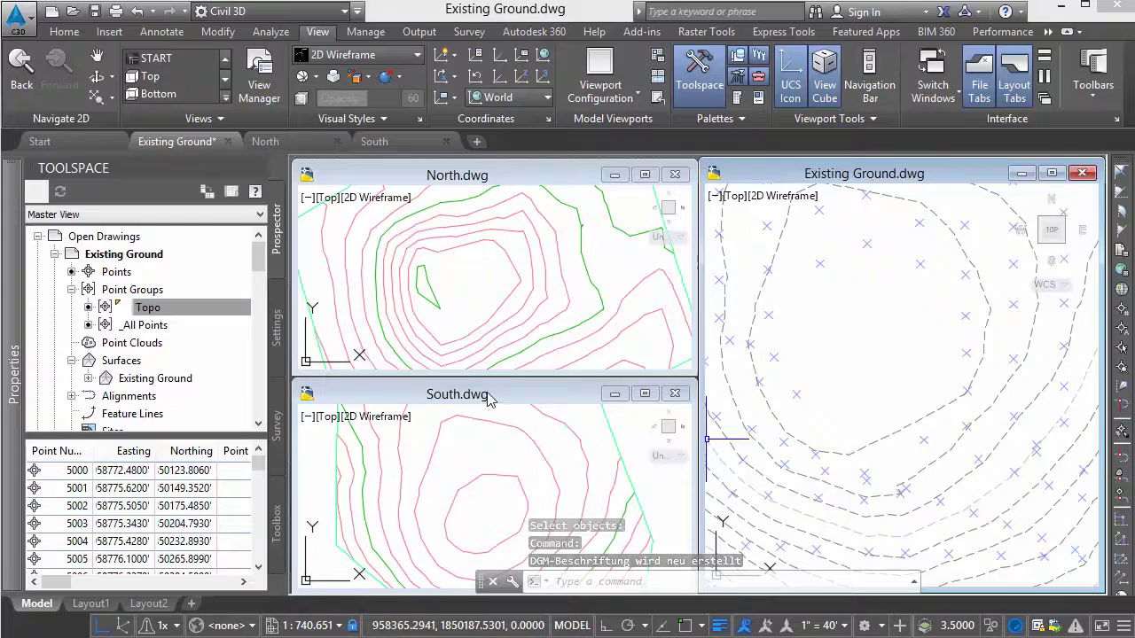
Step: Save Existing Ground and make South.dwg the active drawing
{"action": "left_click", "coordinate": [94, 12]}
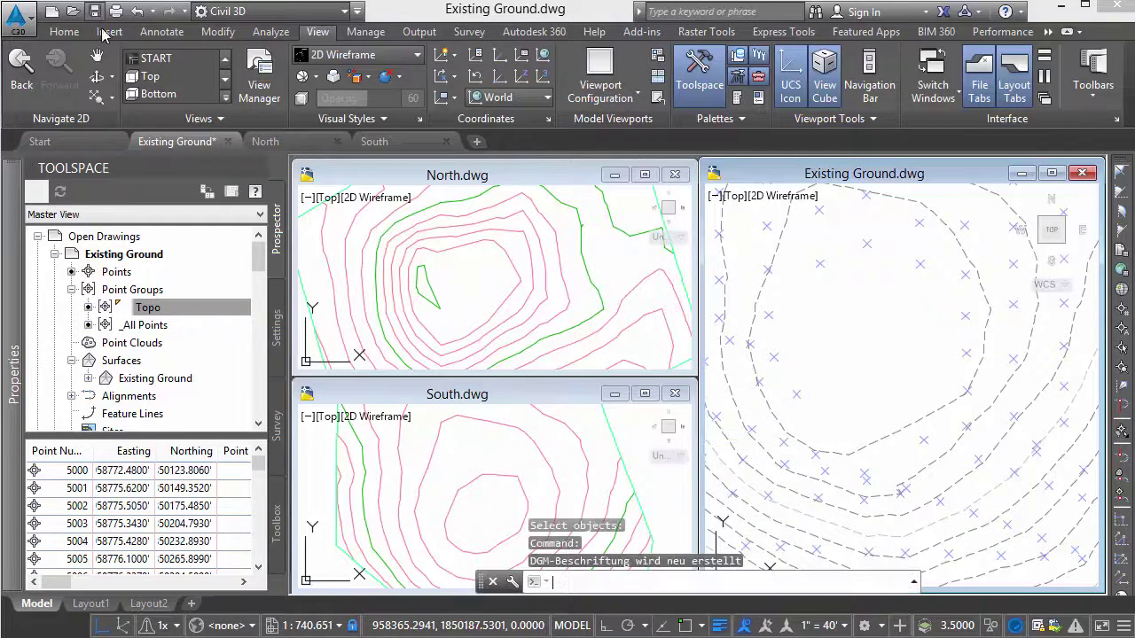
{"action": "left_click", "coordinate": [502, 401]}
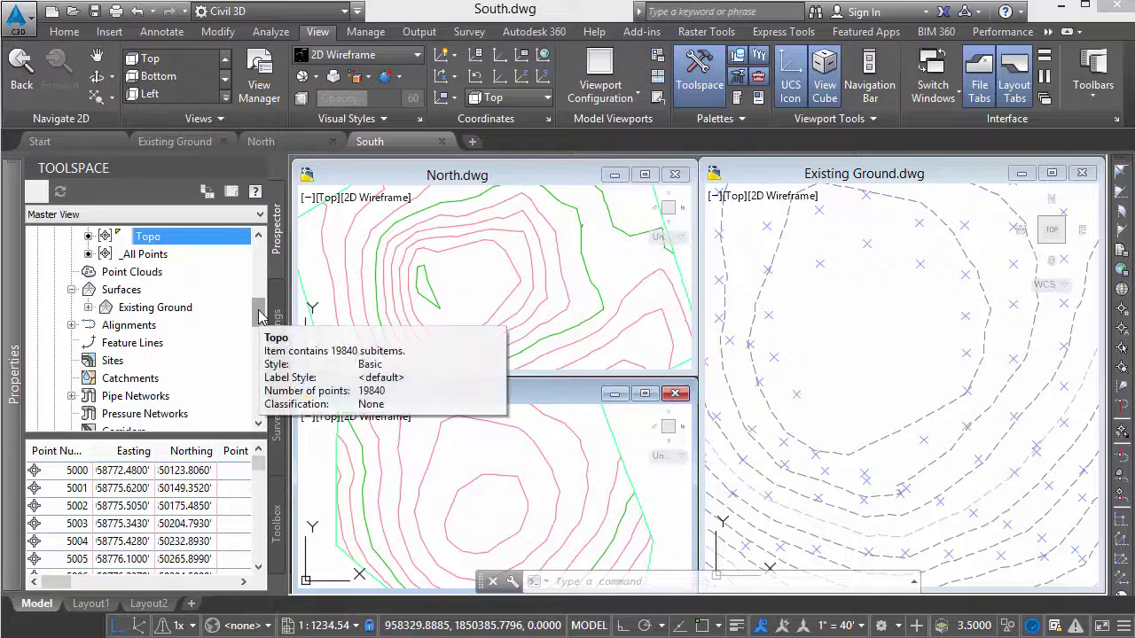
{"action": "scroll", "coordinate": [259, 323], "scroll_direction": "down", "scroll_amount": 2}
{"action": "scroll", "coordinate": [260, 322], "scroll_direction": "up", "scroll_amount": 3}
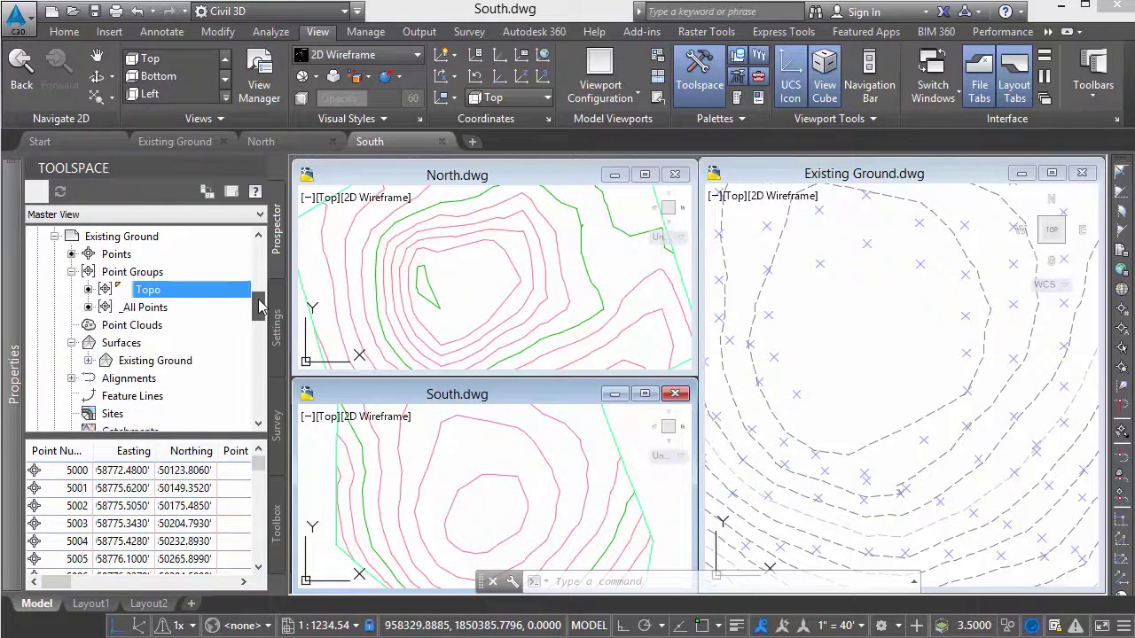
{"action": "scroll", "coordinate": [222, 324], "scroll_direction": "down", "scroll_amount": 4}
{"action": "scroll", "coordinate": [178, 326], "scroll_direction": "up", "scroll_amount": 10}
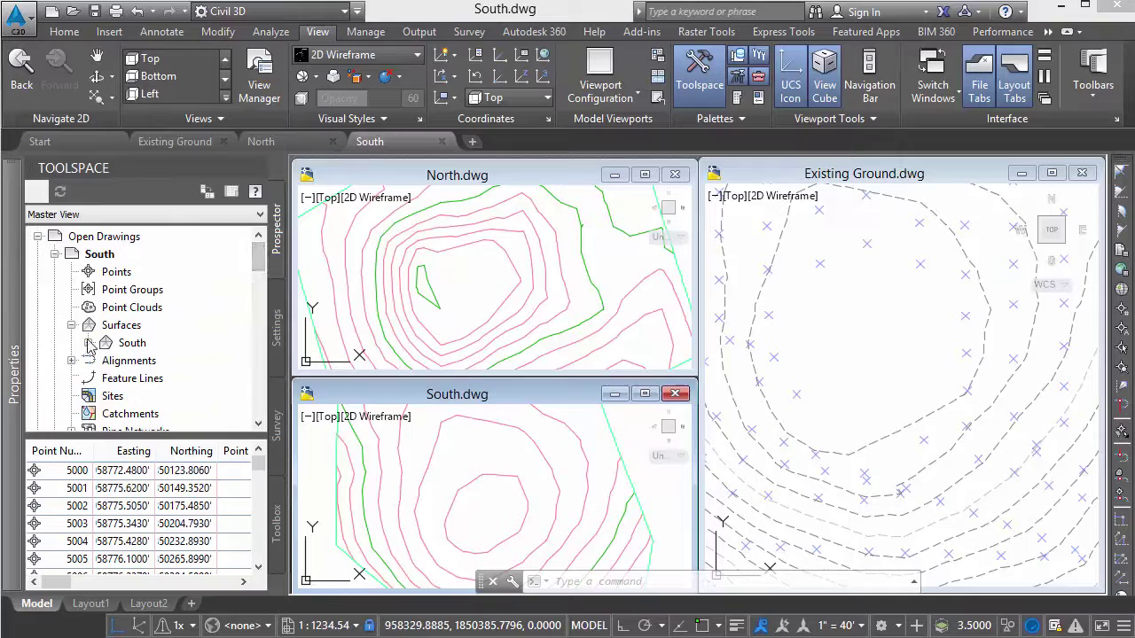
Step: Create a snapshot of the South surface, then rebuild it from the edited ground
{"action": "double_click", "coordinate": [132, 342]}
{"action": "right_click", "coordinate": [177, 399]}
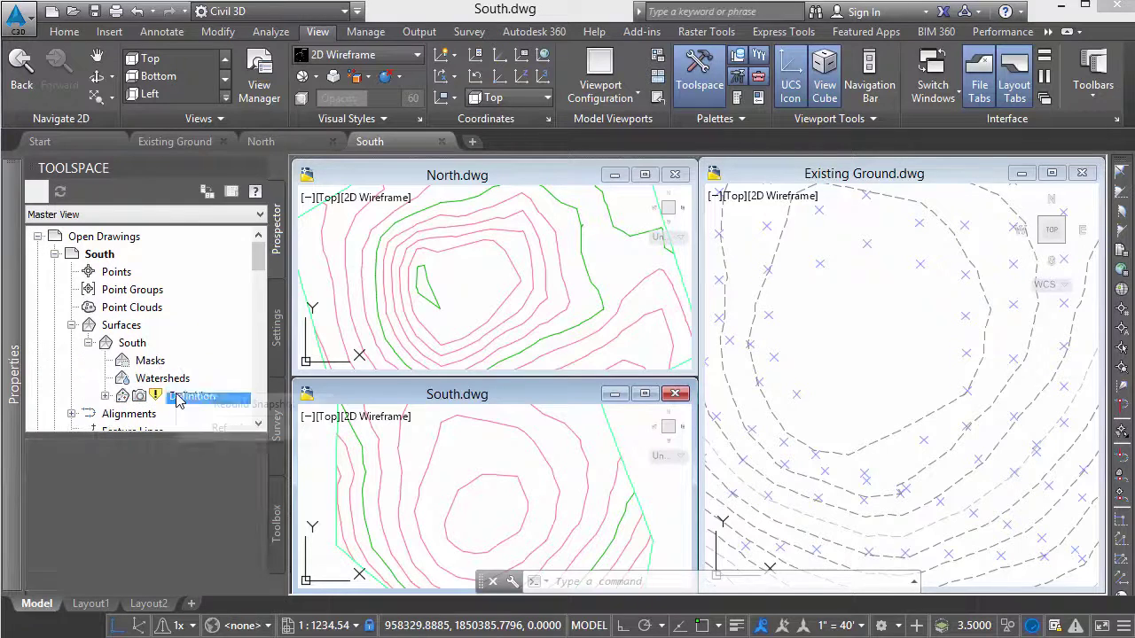
{"action": "right_click", "coordinate": [165, 344]}
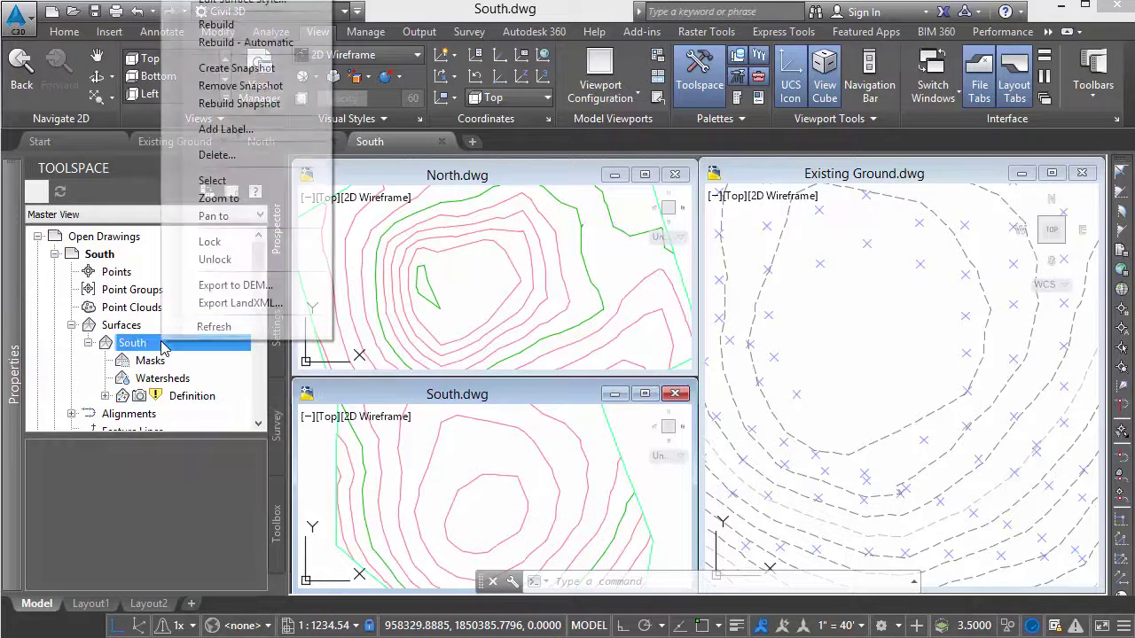
{"action": "left_click", "coordinate": [272, 60]}
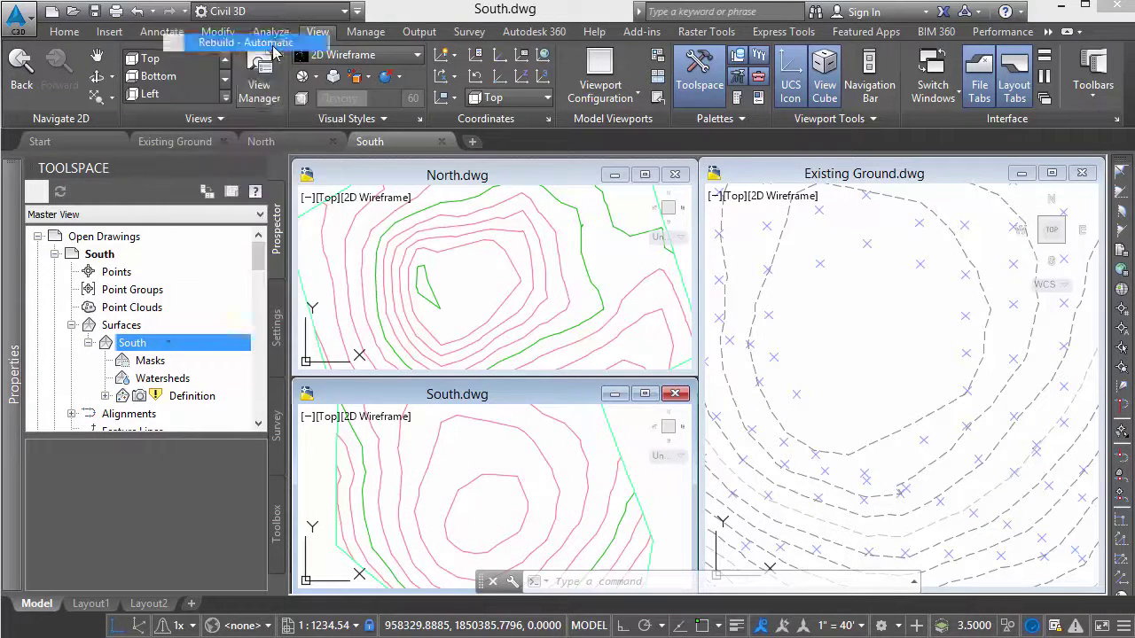
{"action": "right_click", "coordinate": [207, 399]}
{"action": "left_click", "coordinate": [253, 409]}
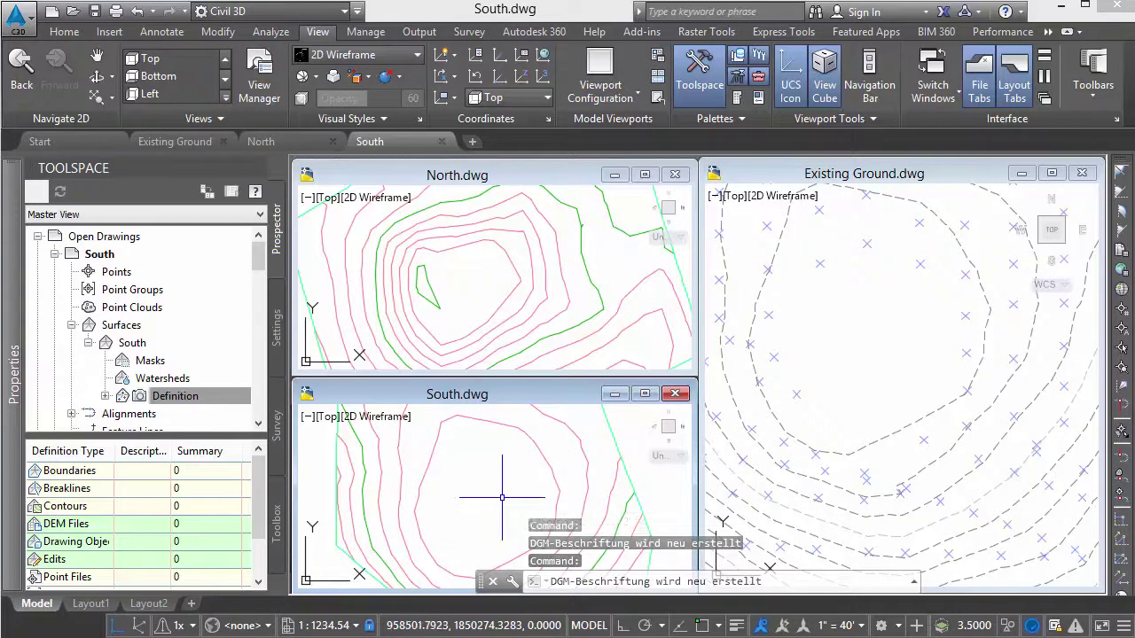
{"action": "mouse_move", "coordinate": [509, 494]}
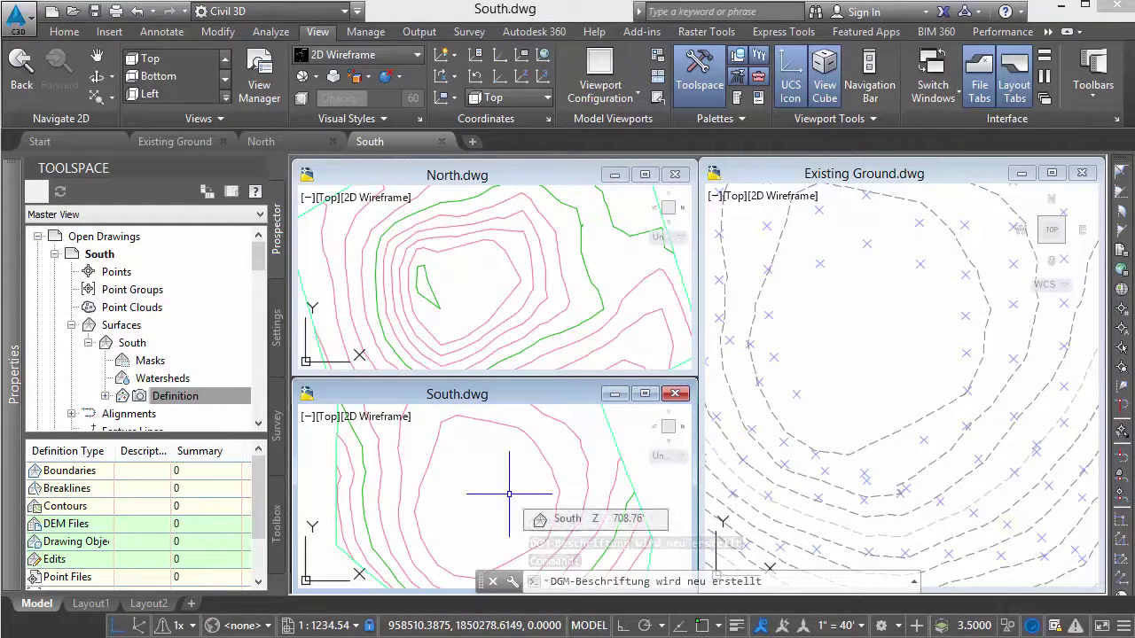